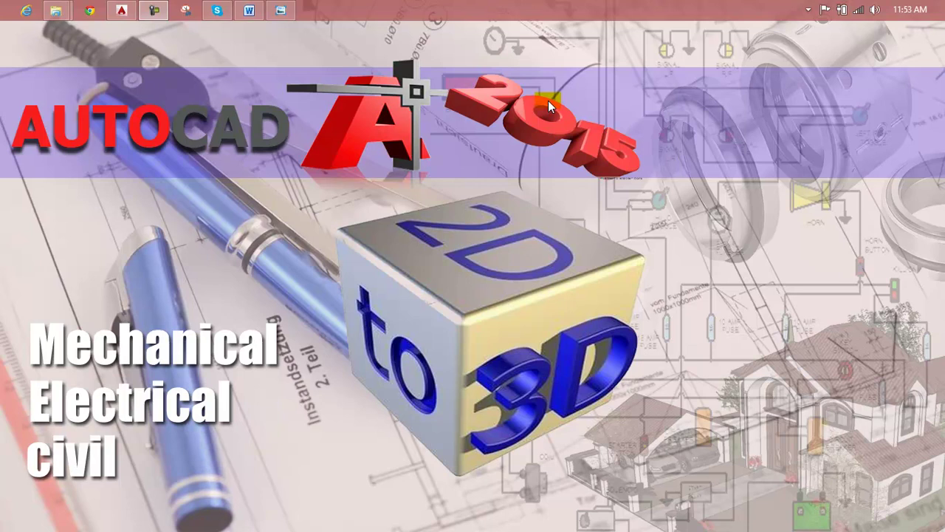
Step: Bring up the Lesson 129 notes document in Microsoft Word
click(249, 10)
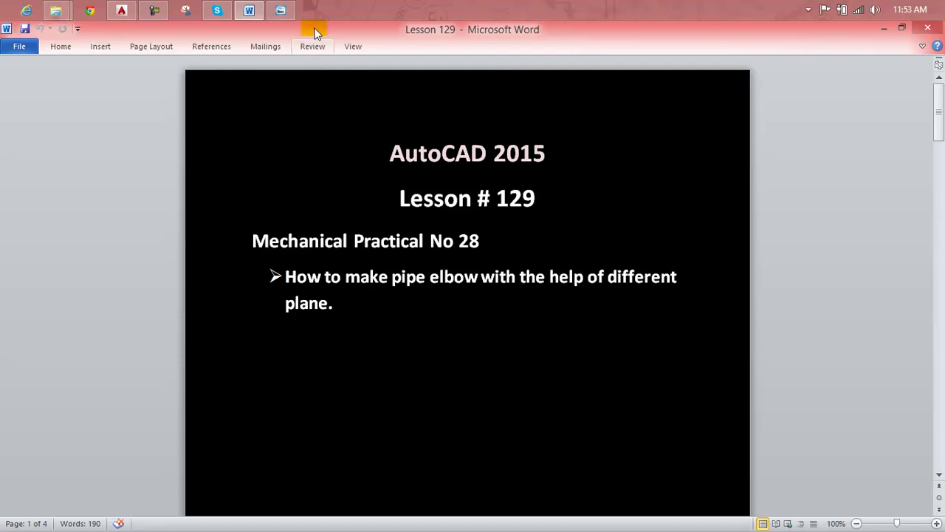
Step: Show the dimensioned two-hole flange reference drawing in Windows Photo Viewer
click(281, 10)
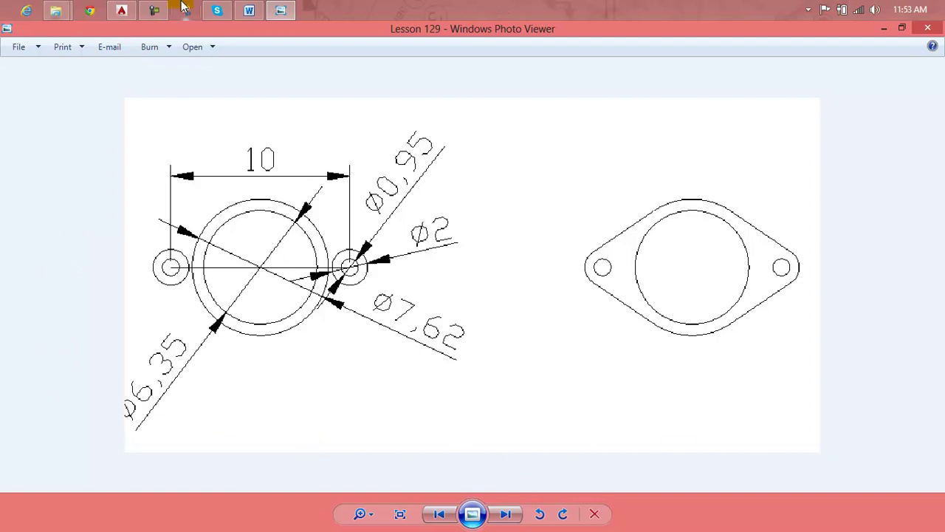
mouse_move(122, 10)
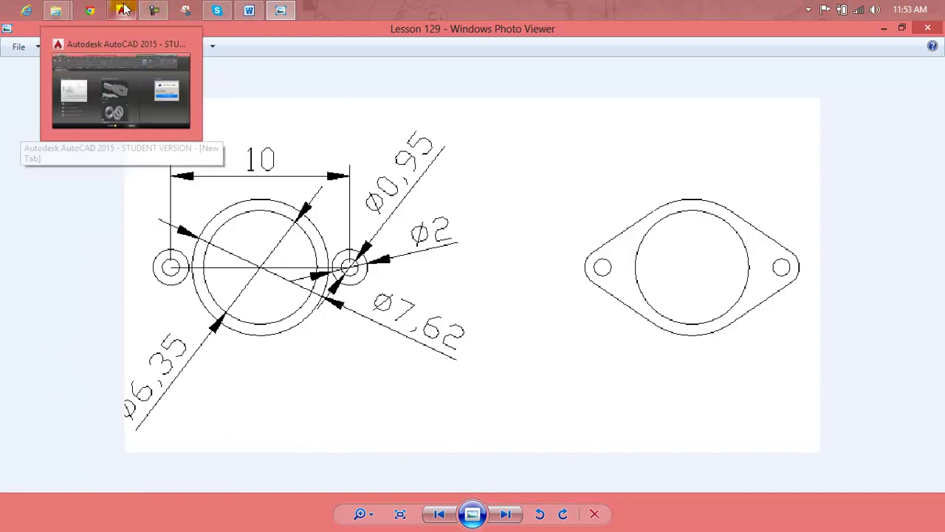
Step: Return to AutoCAD, start a new blank drawing and switch the grid off with F7
click(123, 10)
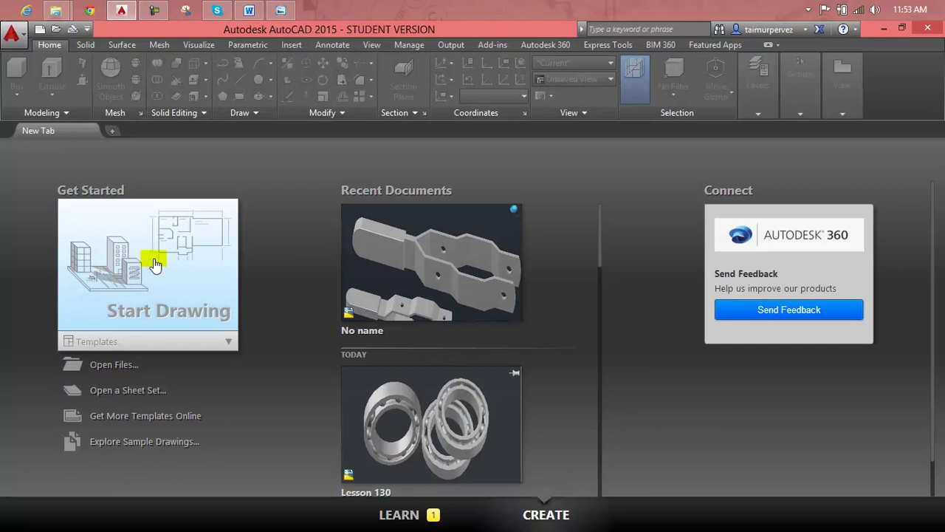
click(140, 275)
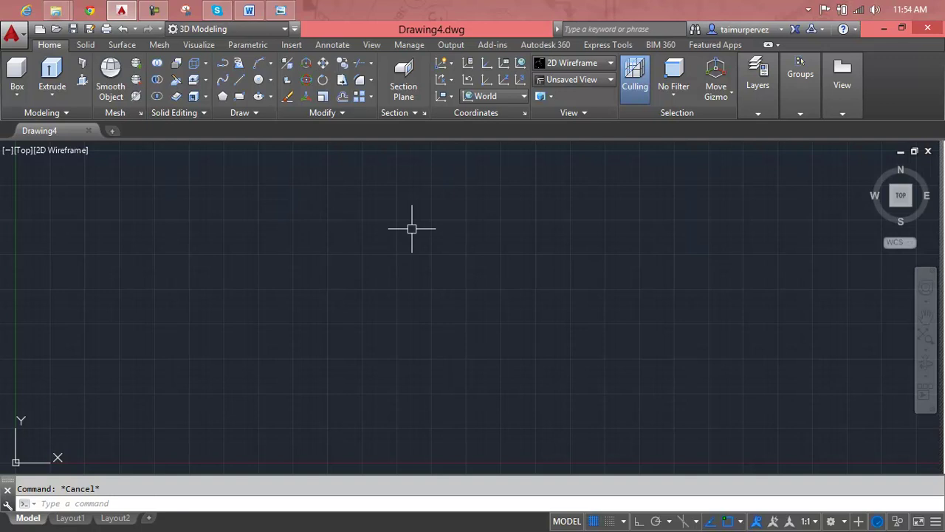
key(F7)
key(Escape)
click(280, 10)
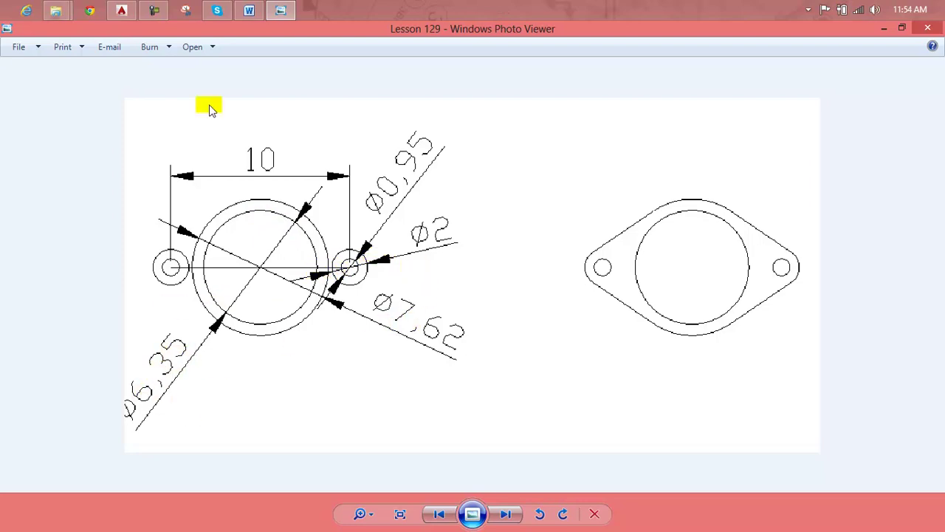
click(293, 7)
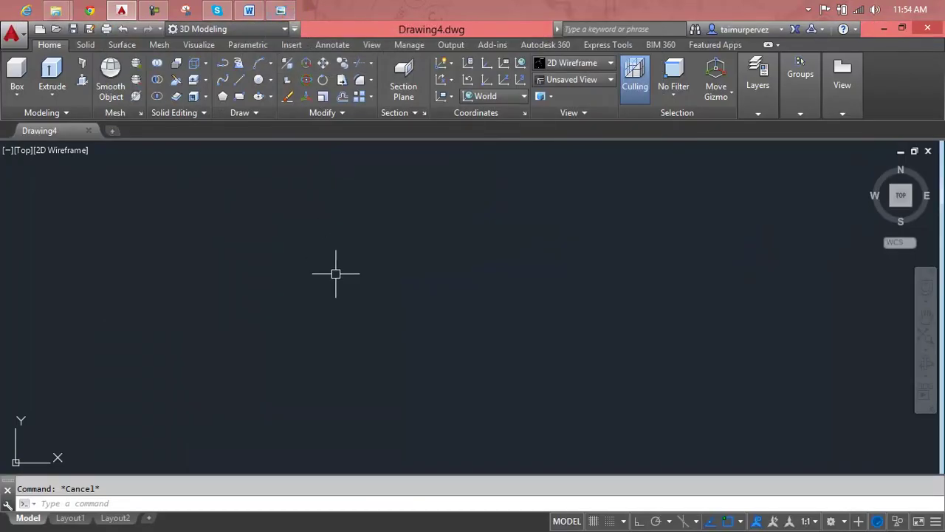
Step: Draw the inner flange circle with a 6.35 diameter
text(c)
key(Return)
click(332, 257)
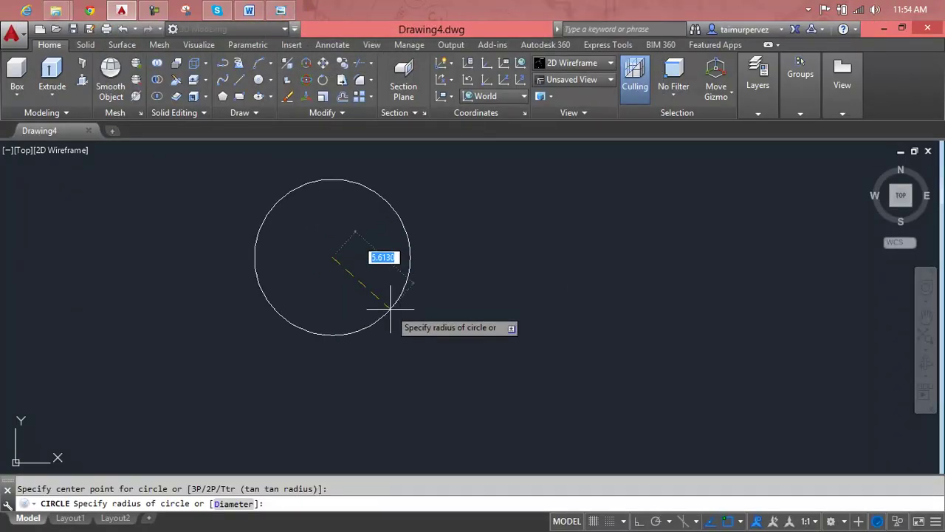
text(d)
key(Return)
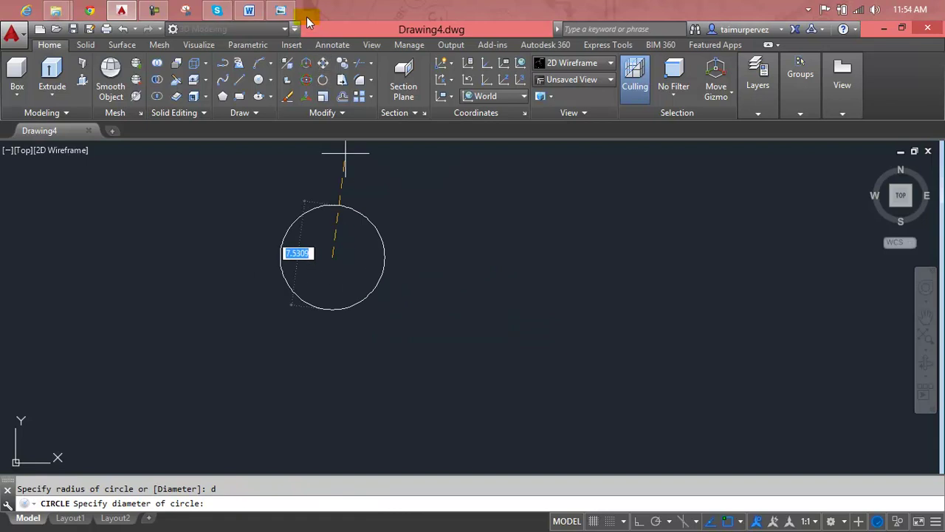
click(294, 11)
click(285, 8)
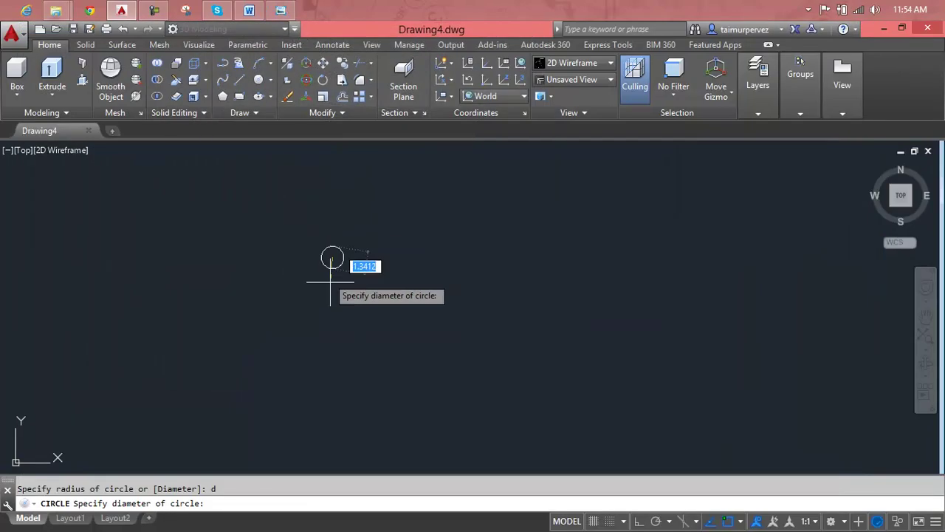
text(6.35)
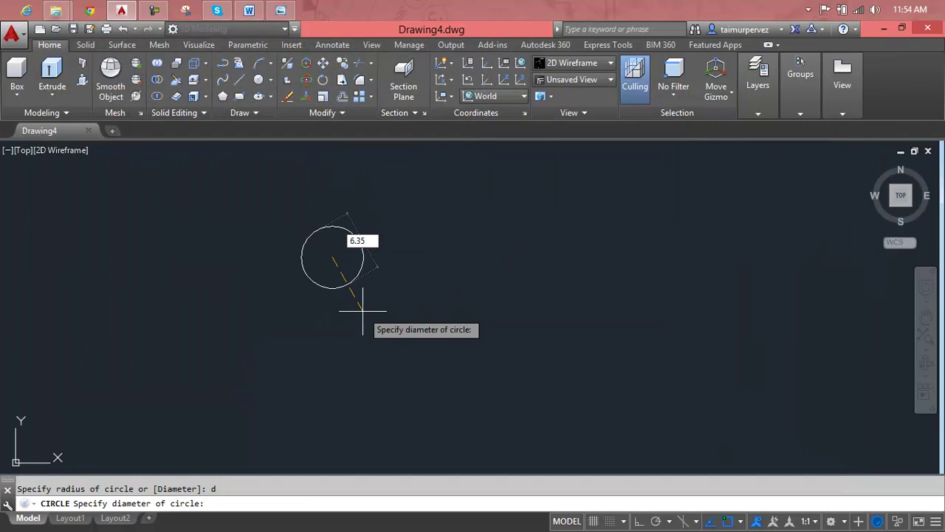
key(Return)
scroll(332, 237, up, 2)
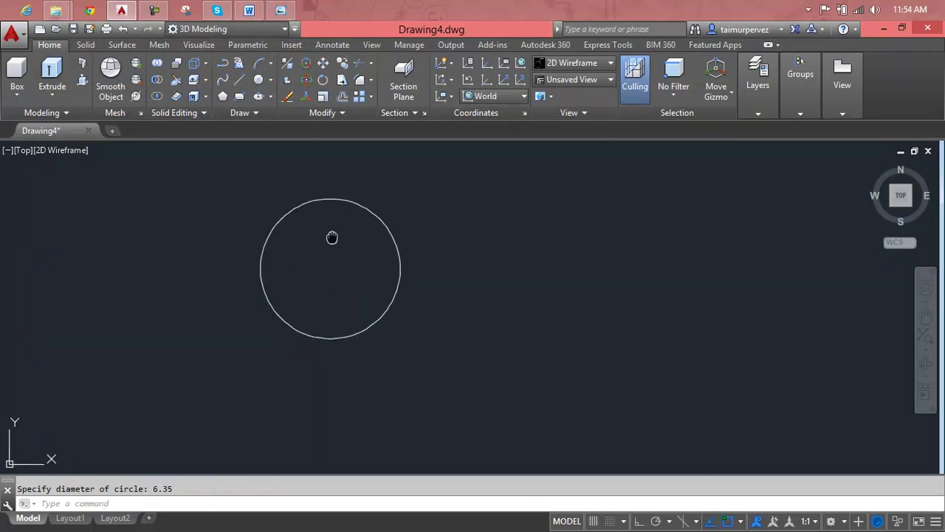
middle_drag(332, 237, 380, 275)
key(Escape)
Step: Draw a concentric outer circle of 7.62 diameter at the same centre
text(c)
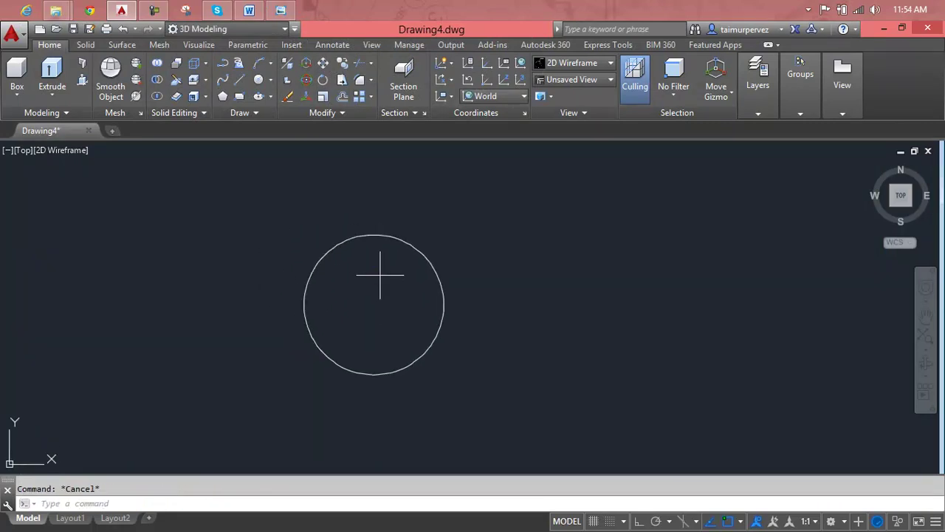
key(Return)
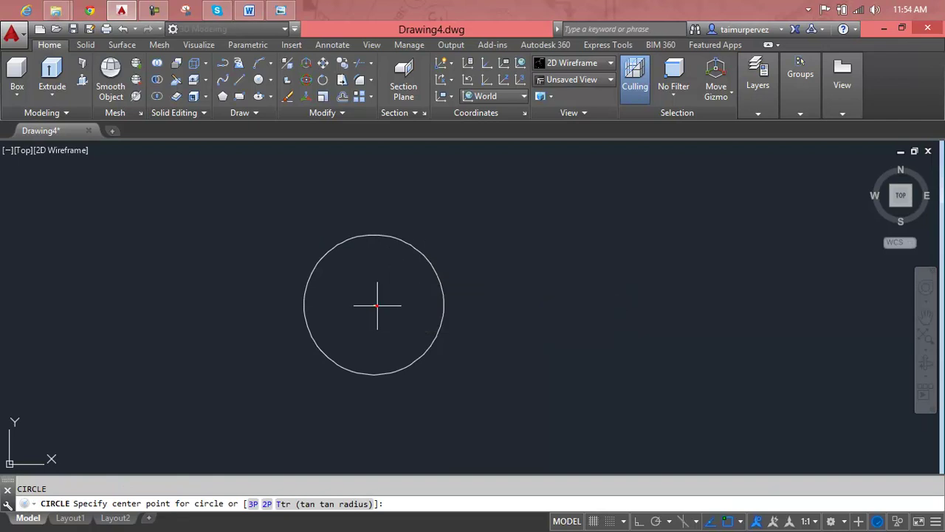
click(373, 305)
text(d)
key(Return)
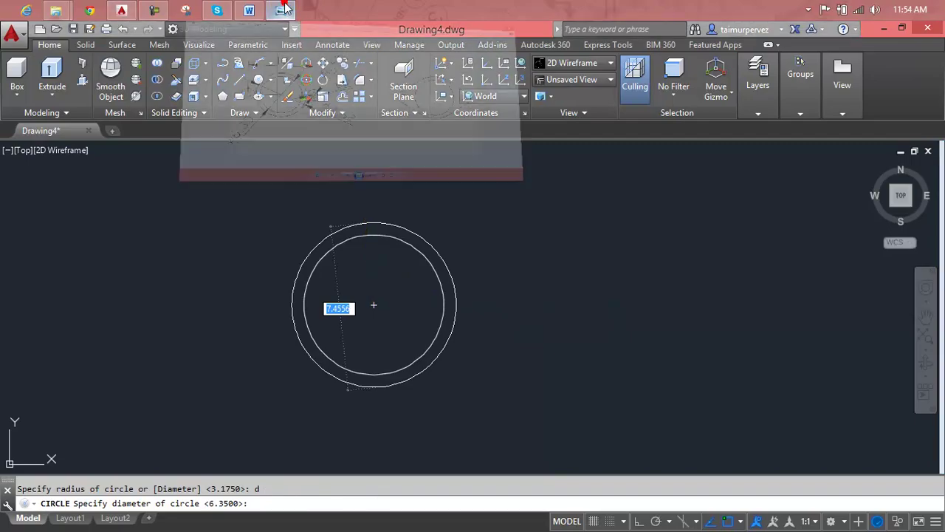
click(284, 9)
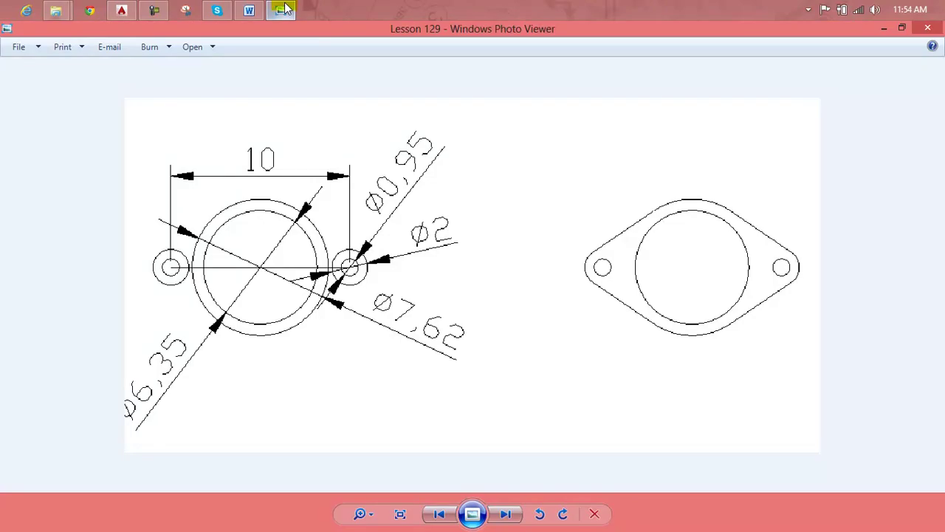
click(284, 9)
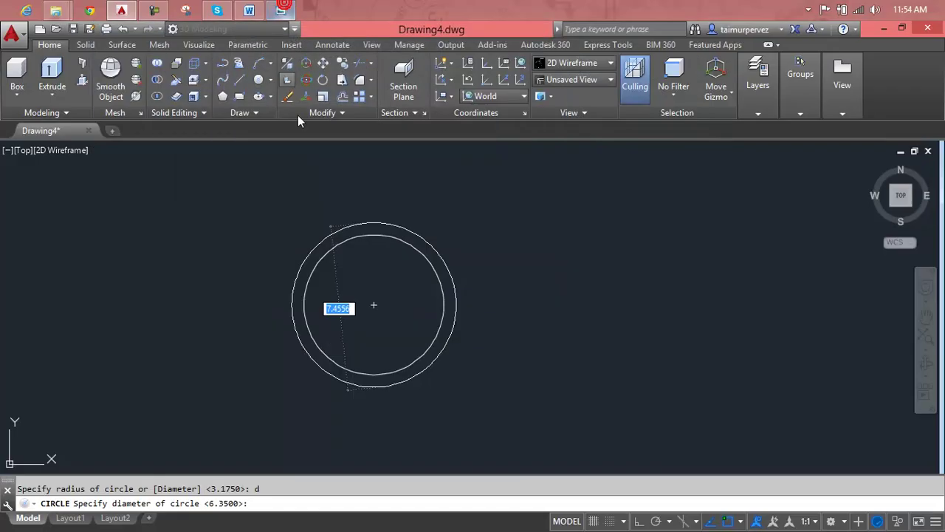
text(7)
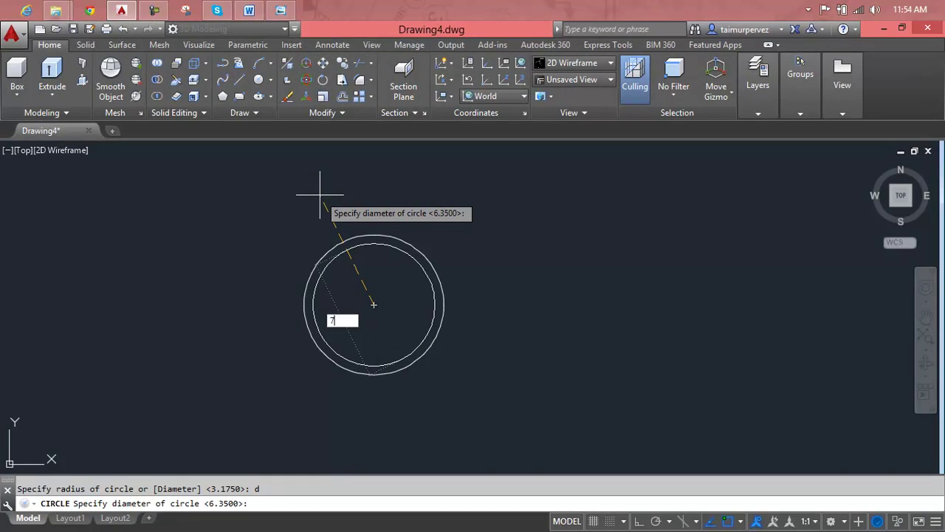
key(Return)
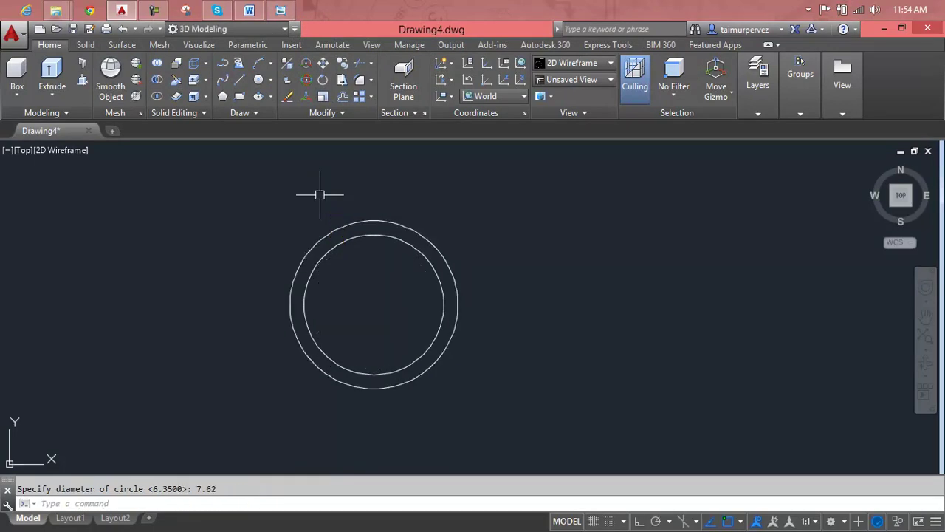
scroll(336, 240, up, 2)
scroll(354, 241, down, 1)
key(Escape)
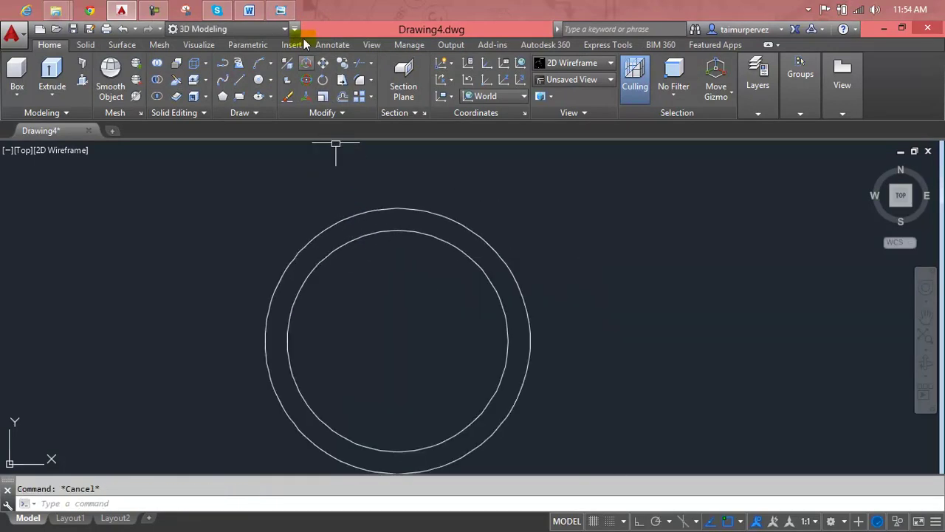
click(281, 9)
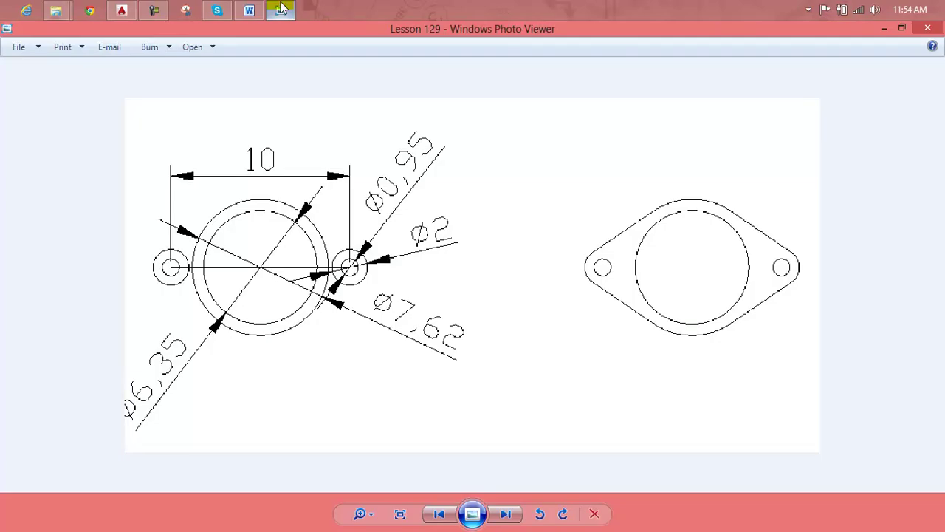
click(281, 8)
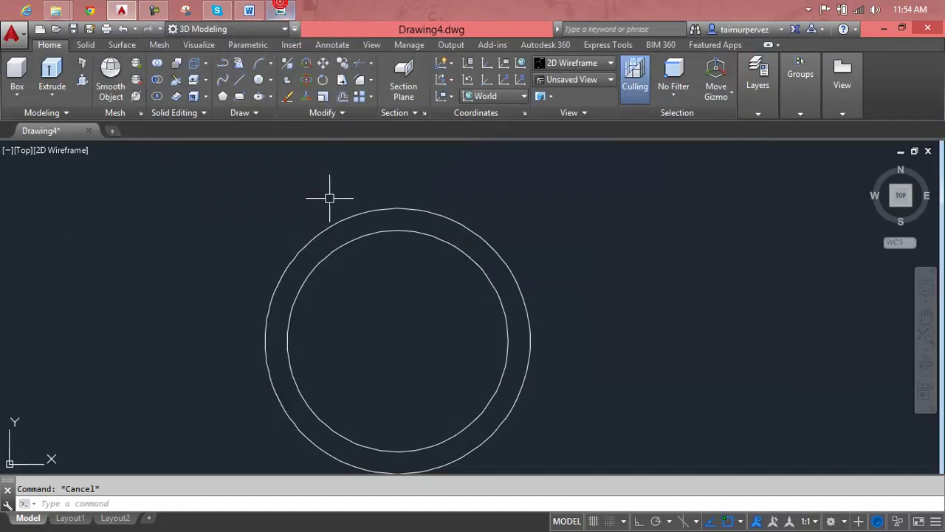
Step: With Ortho on, draw a 5-unit horizontal line rightward from the circles' centre
scroll(374, 268, up, 1)
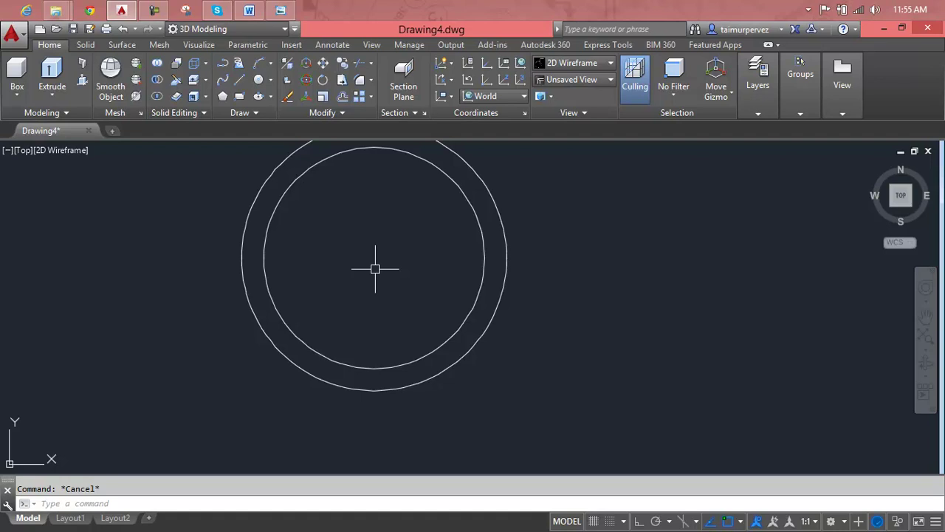
text(l)
key(Return)
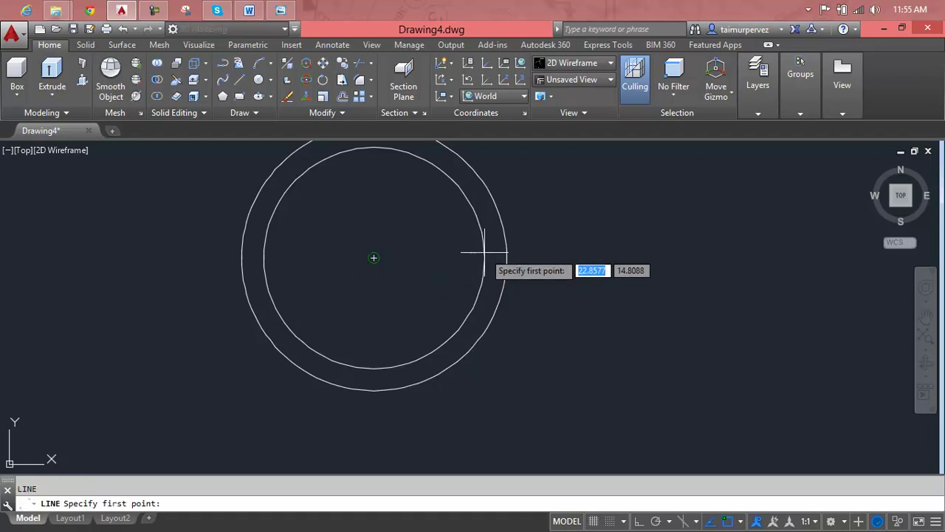
click(374, 258)
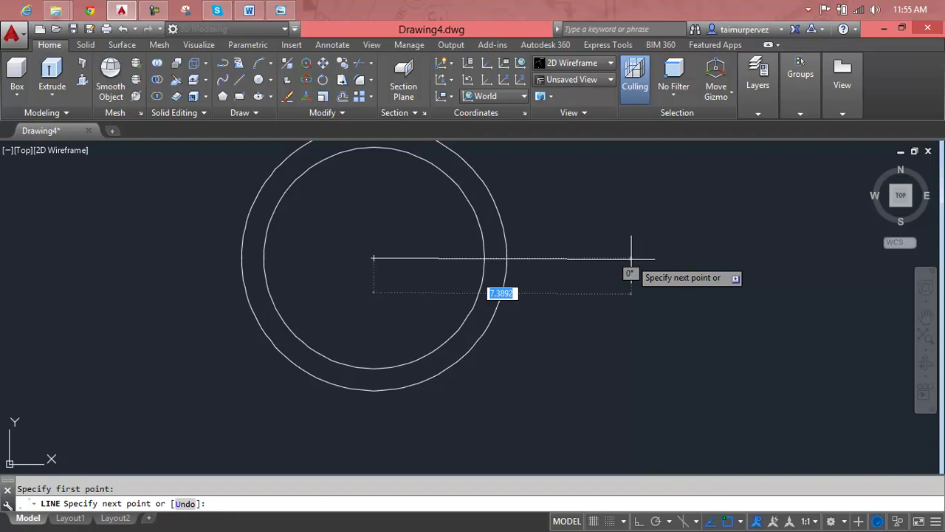
key(F8)
text(5)
key(Return)
key(Return)
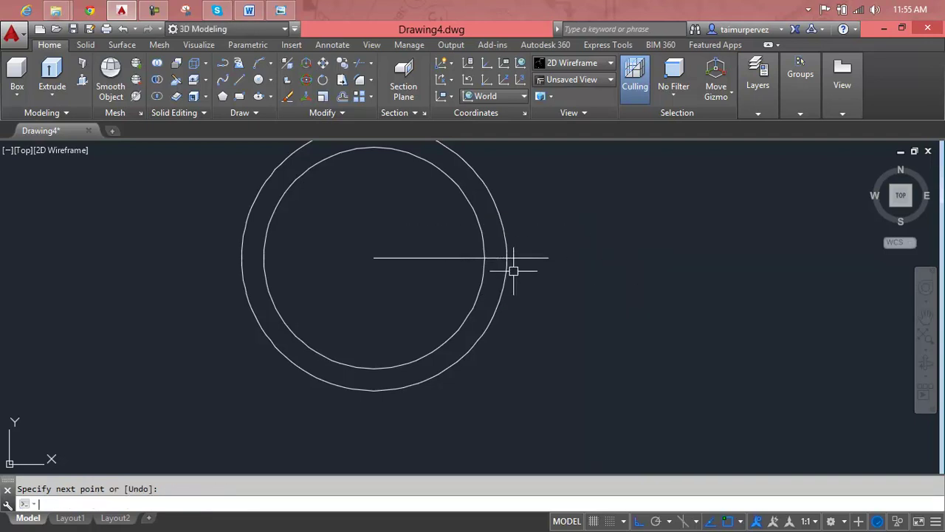
Step: Draw a matching 5-unit line leftward from the circles' centre
key(Return)
click(373, 258)
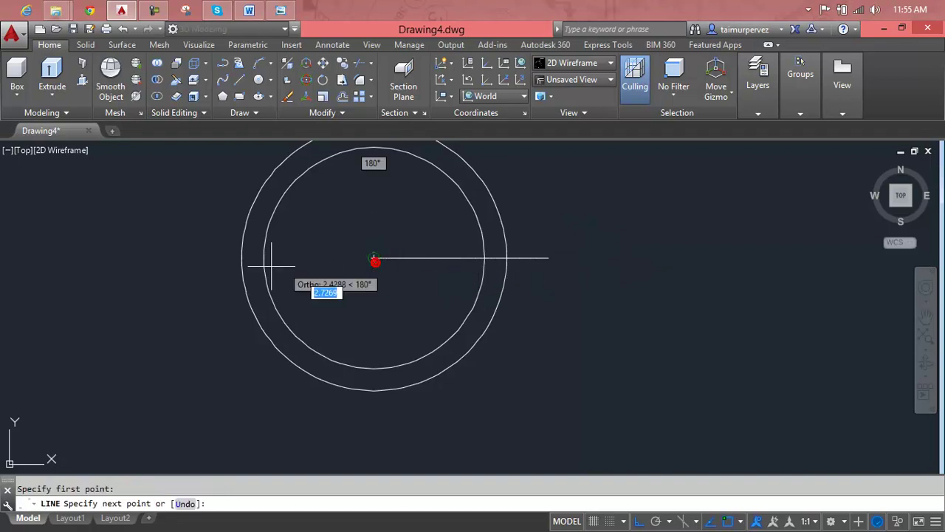
text(5)
key(Return)
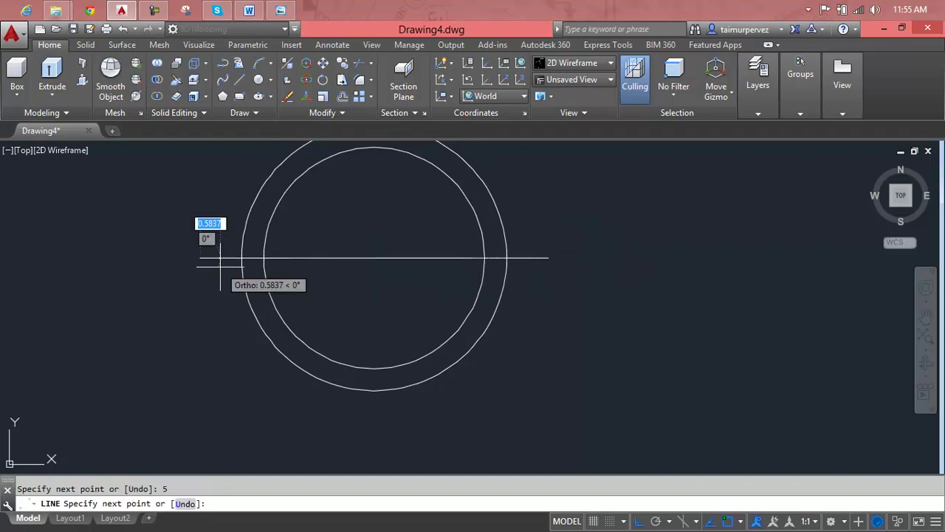
key(Escape)
scroll(353, 280, down, 3)
scroll(440, 290, up, 3)
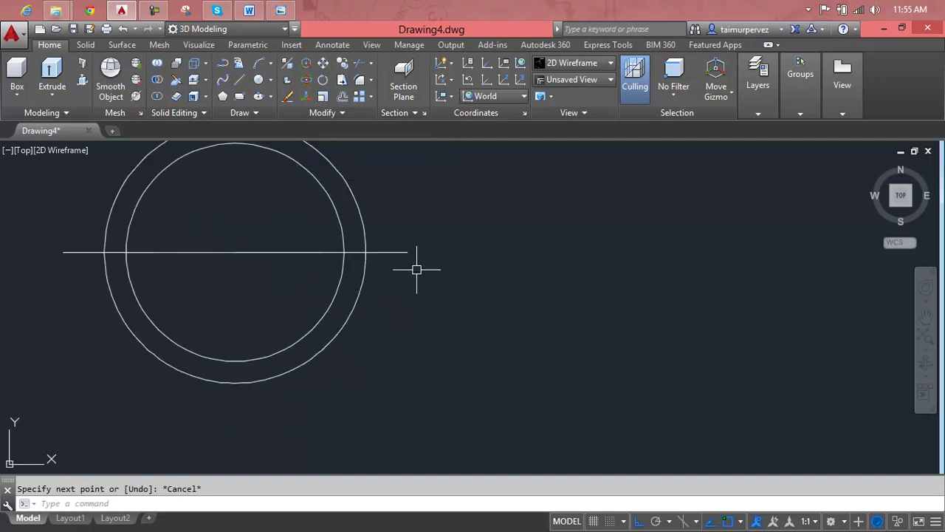
scroll(417, 269, up, 5)
Step: Draw a 2-diameter circle centred on the line's right end
text(c)
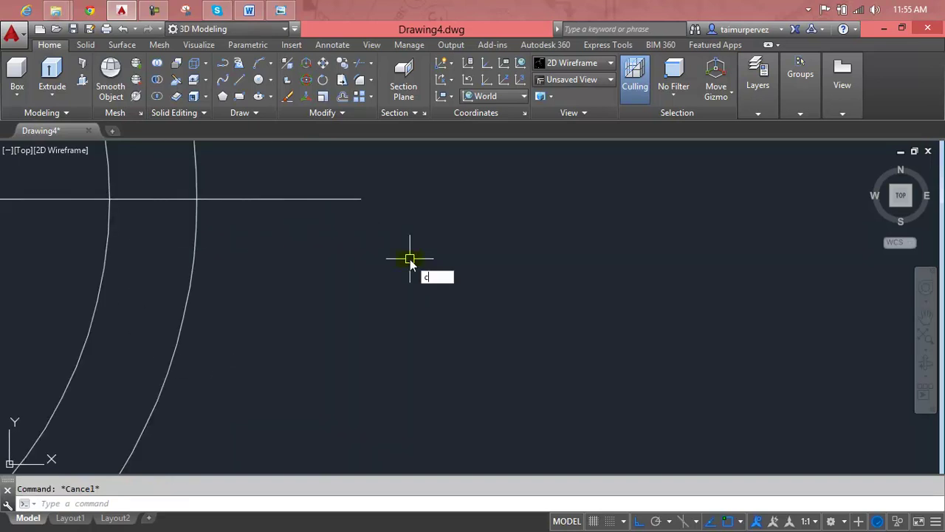
key(Return)
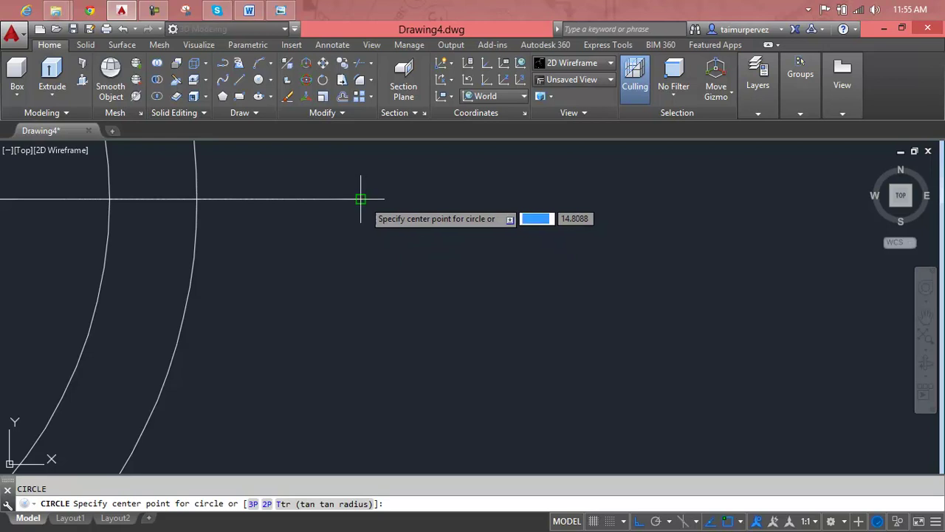
click(360, 199)
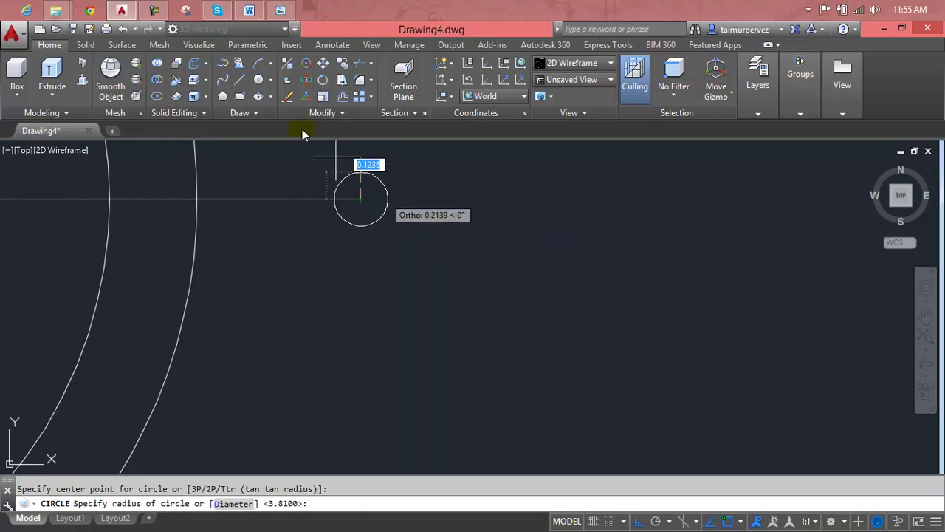
click(281, 9)
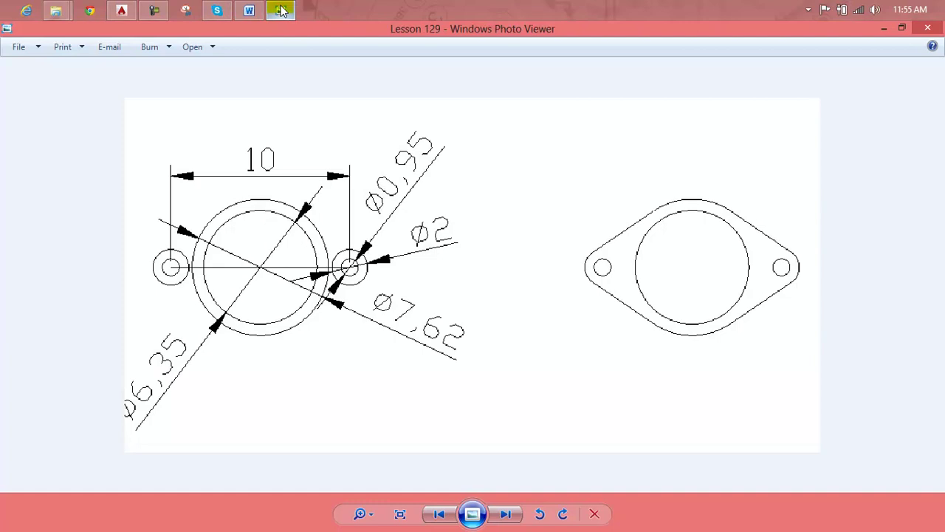
click(281, 9)
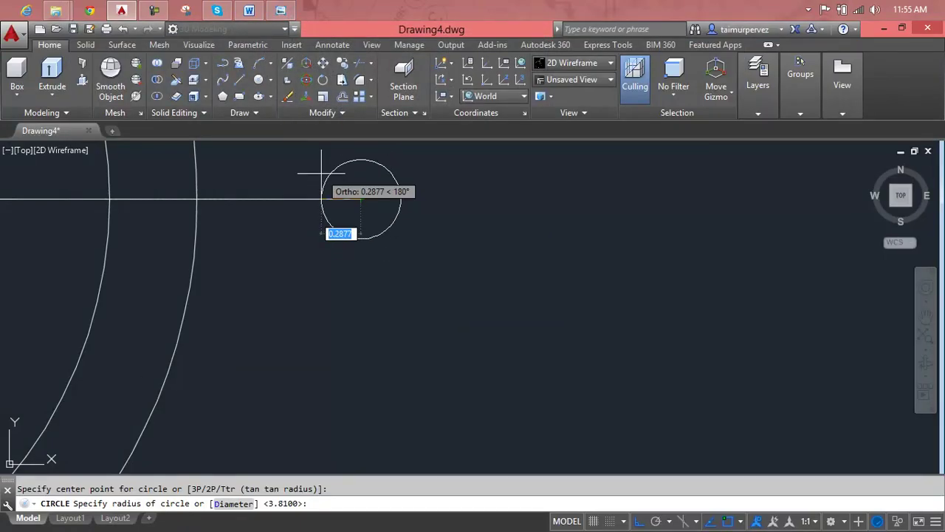
text(2)
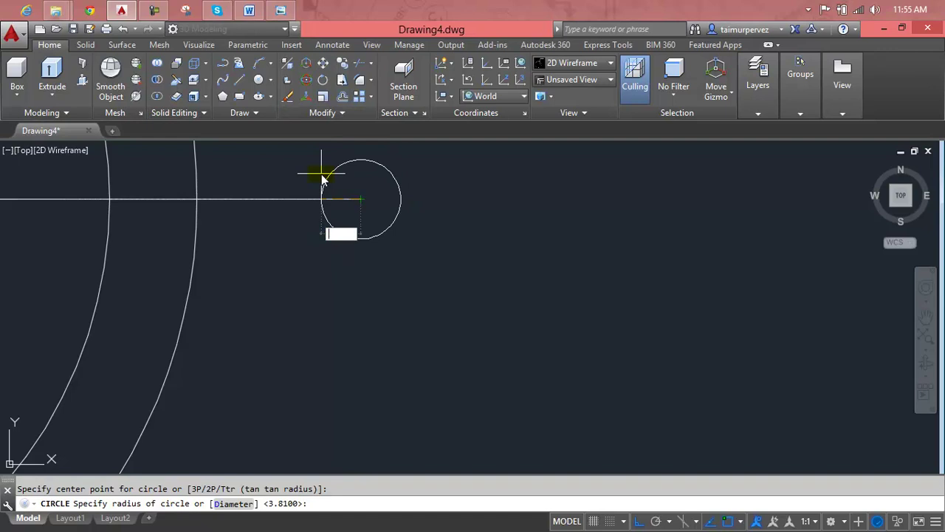
text(d)
key(Return)
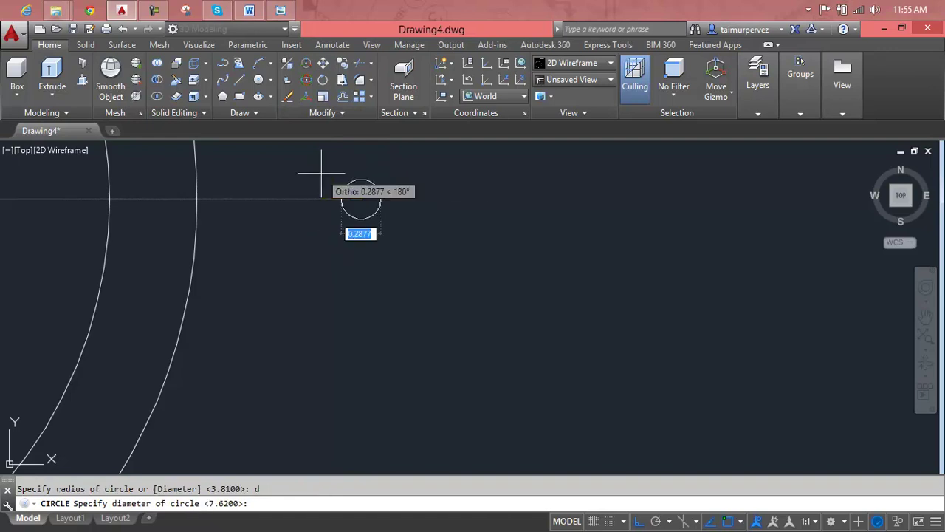
text(2)
key(Return)
scroll(320, 166, down, 4)
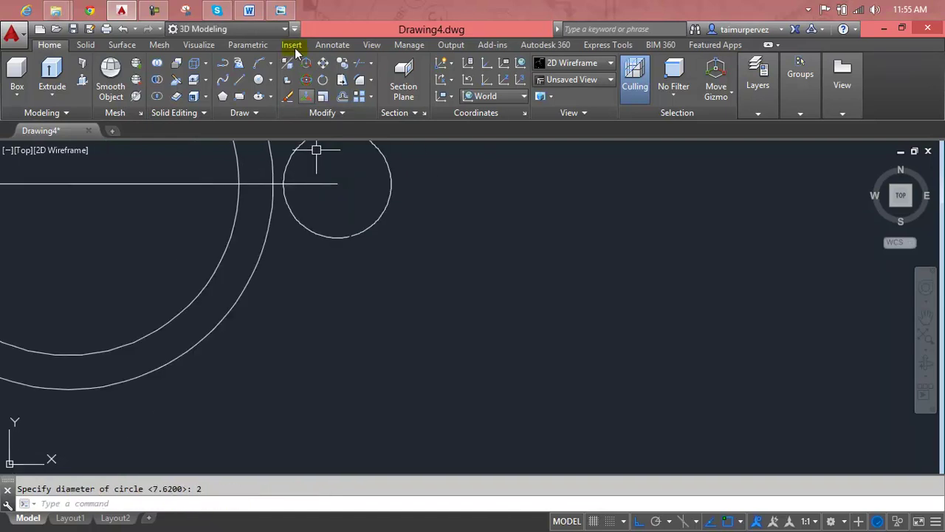
click(279, 9)
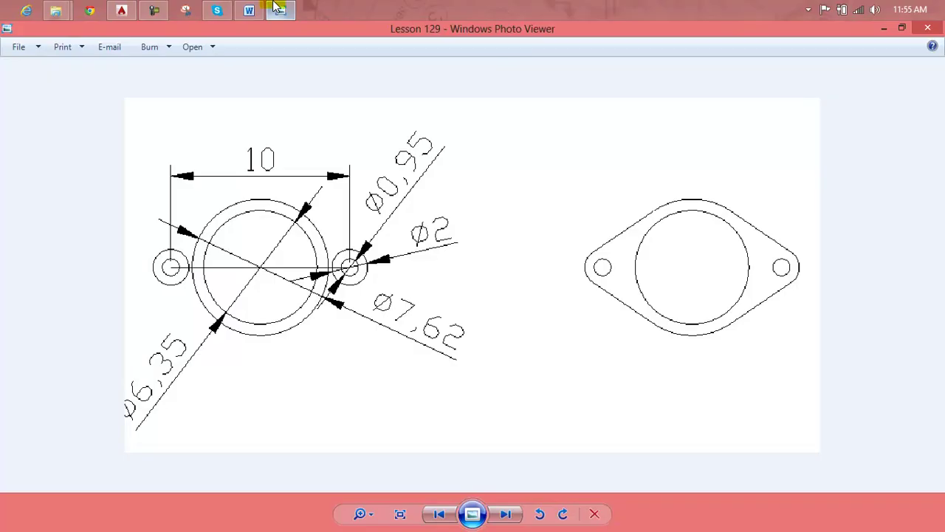
click(280, 8)
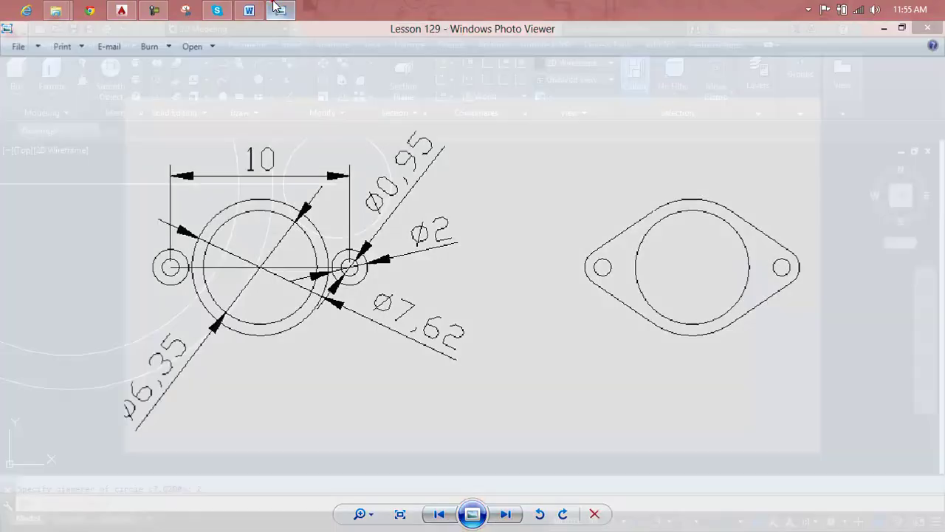
middle_drag(337, 180, 387, 275)
key(Escape)
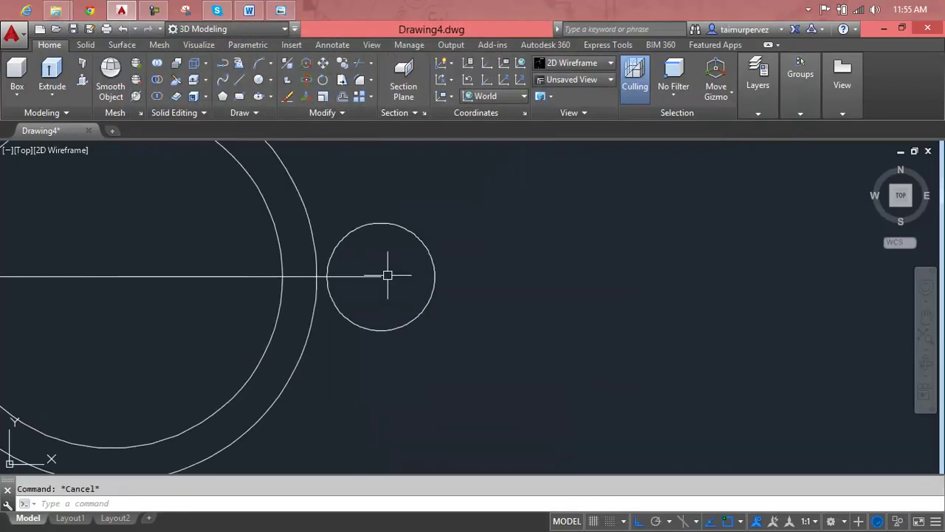
Step: Add a concentric 0.95-diameter bolt-hole circle inside the 2-diameter circle
text(c)
key(Return)
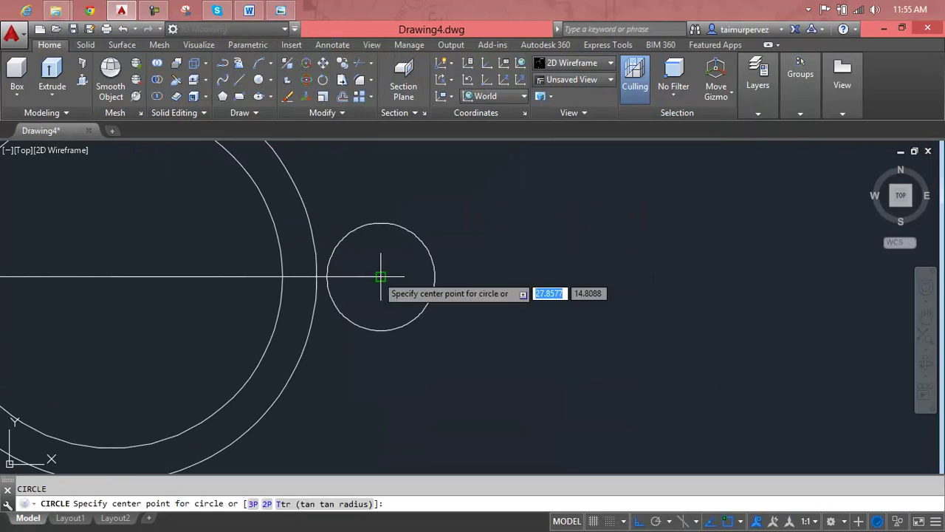
click(378, 276)
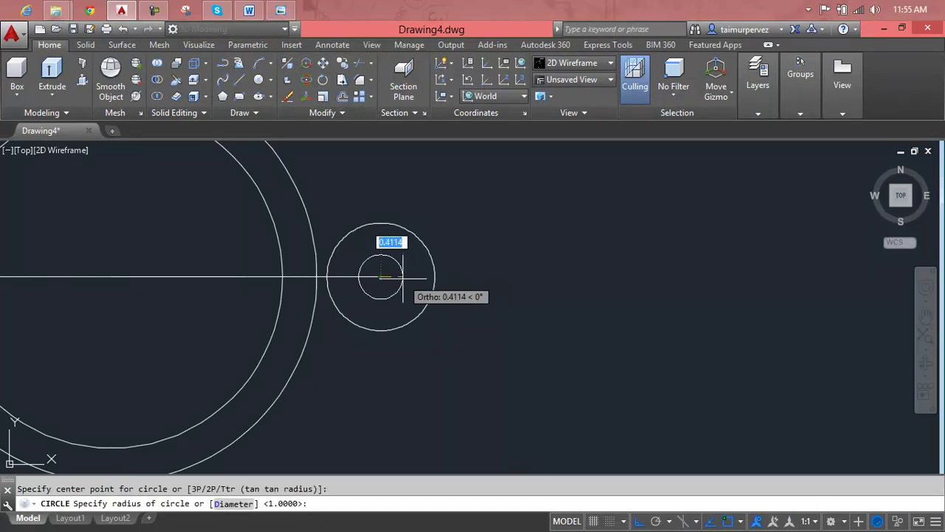
text(d)
key(Return)
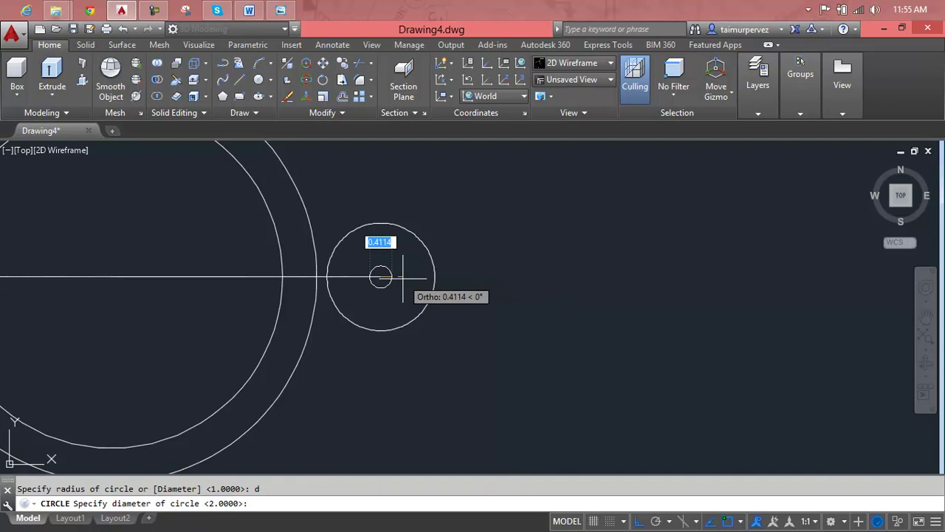
text(0.)
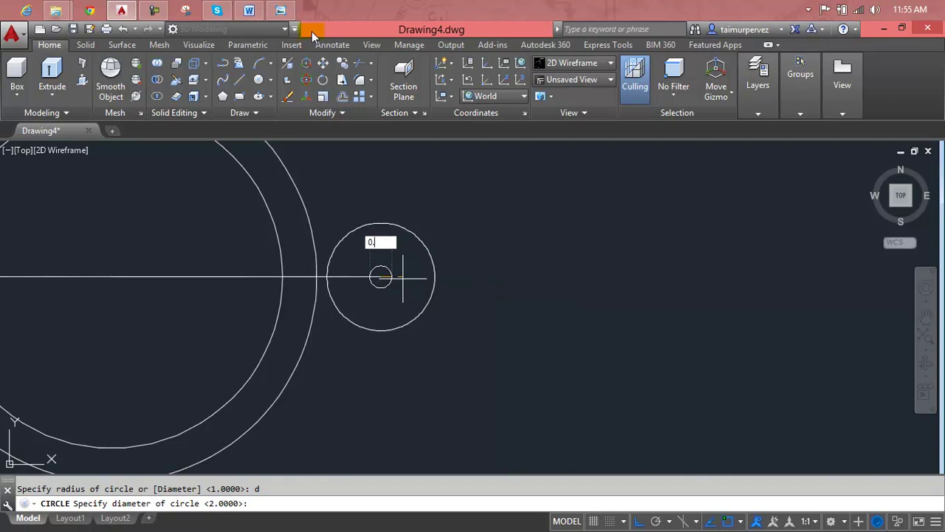
click(288, 11)
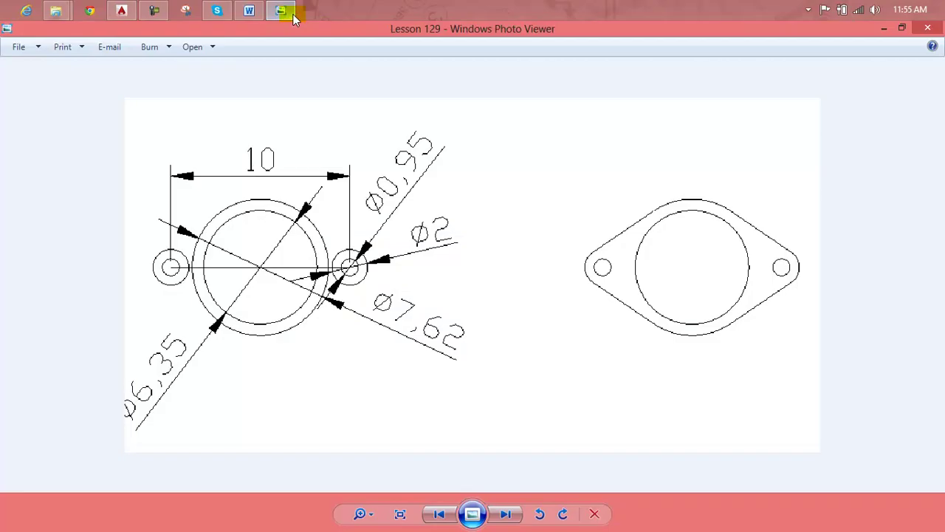
click(294, 18)
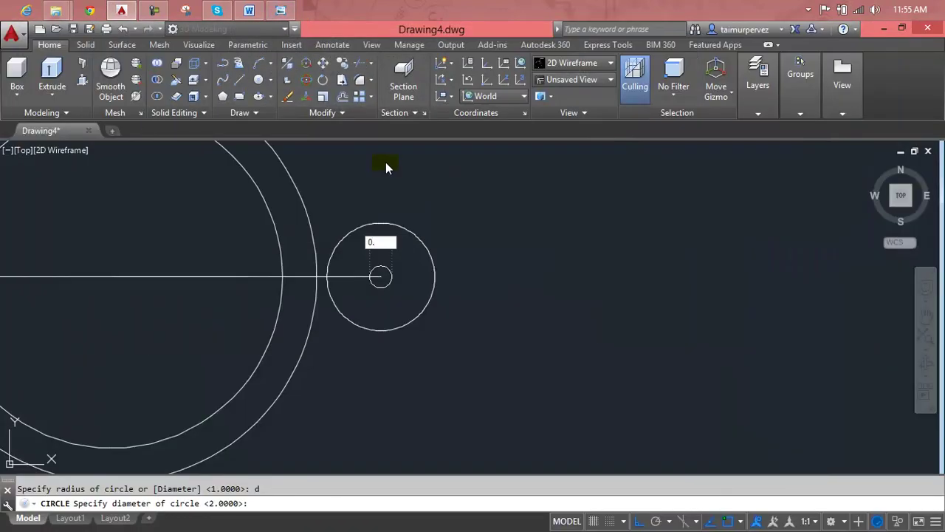
text(95)
key(Return)
scroll(414, 275, down, 2)
scroll(415, 276, down, 2)
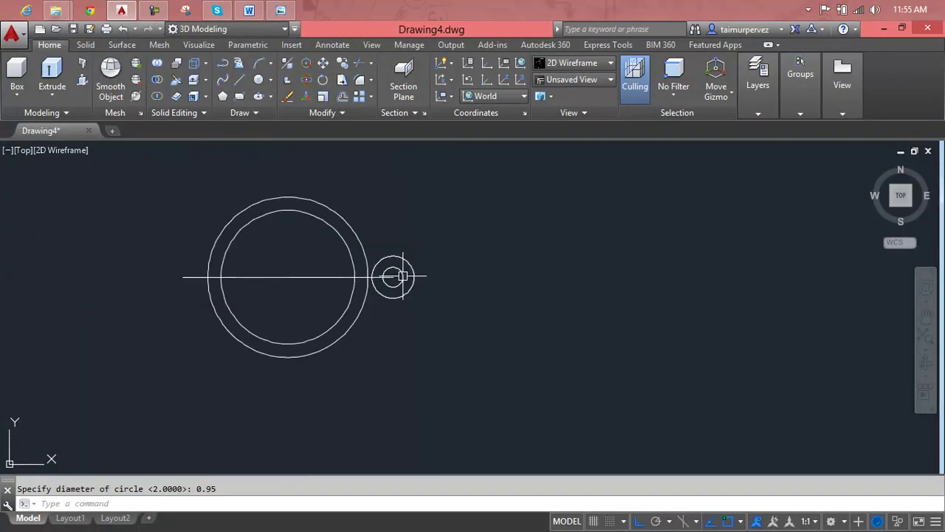
middle_drag(414, 276, 530, 274)
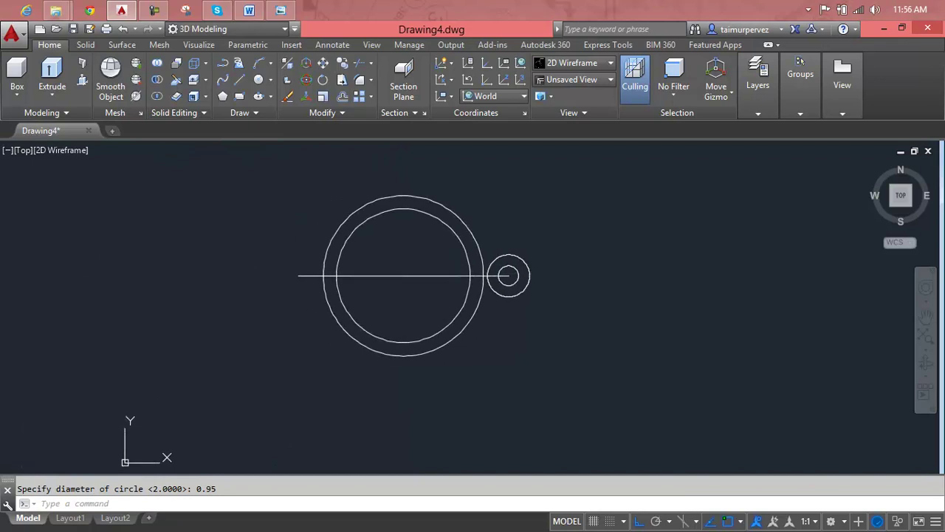
key(Escape)
Step: Begin copying the small circle pair with CO, starting a selection window
text(co)
key(Return)
click(550, 253)
Step: Copy the 2 and 0.95 bolt-hole circles to the centre line's left end
click(519, 276)
key(Return)
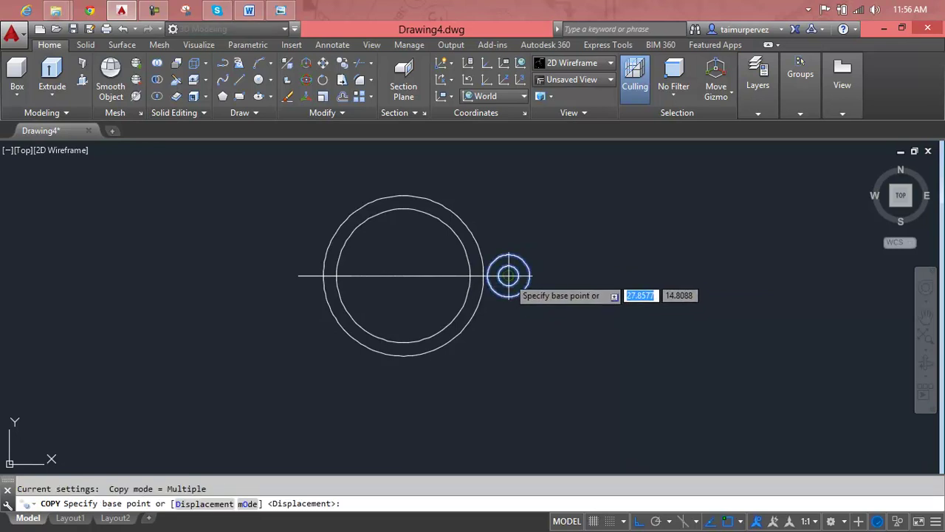
click(508, 275)
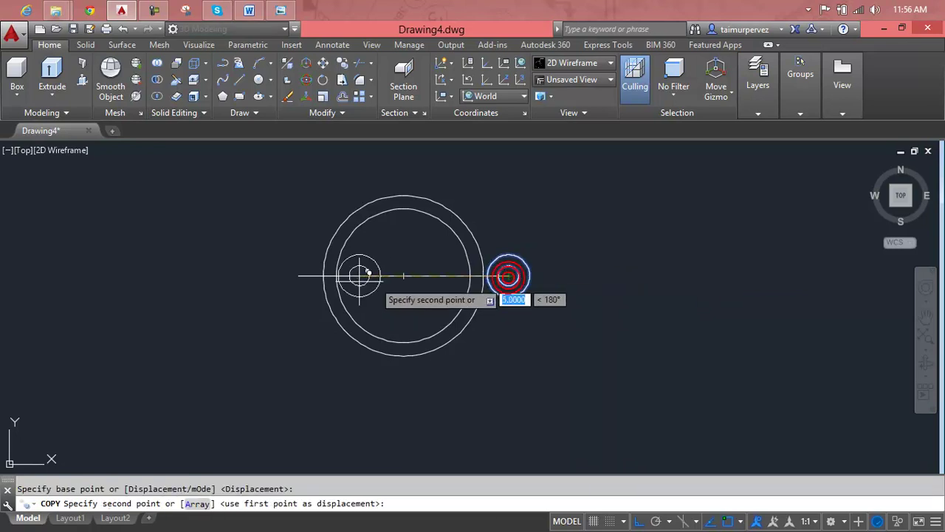
click(297, 276)
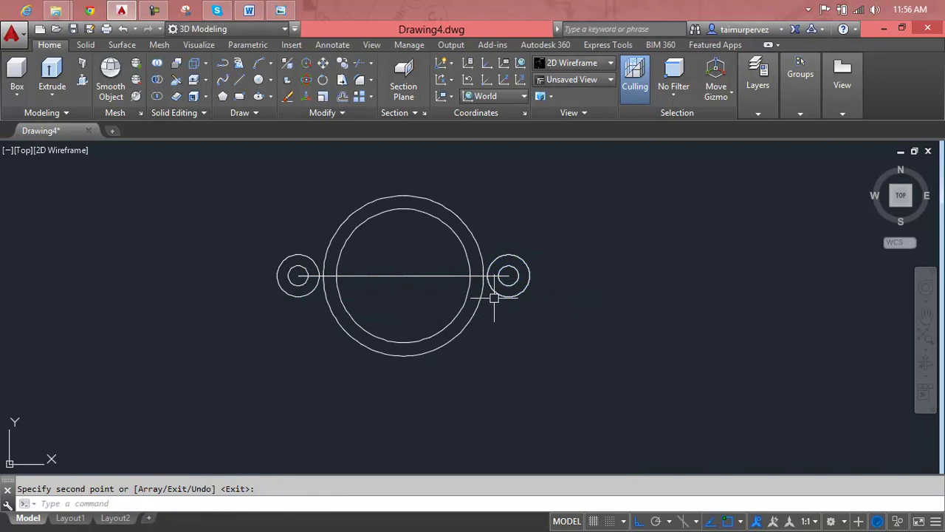
middle_drag(496, 295, 564, 297)
key(Escape)
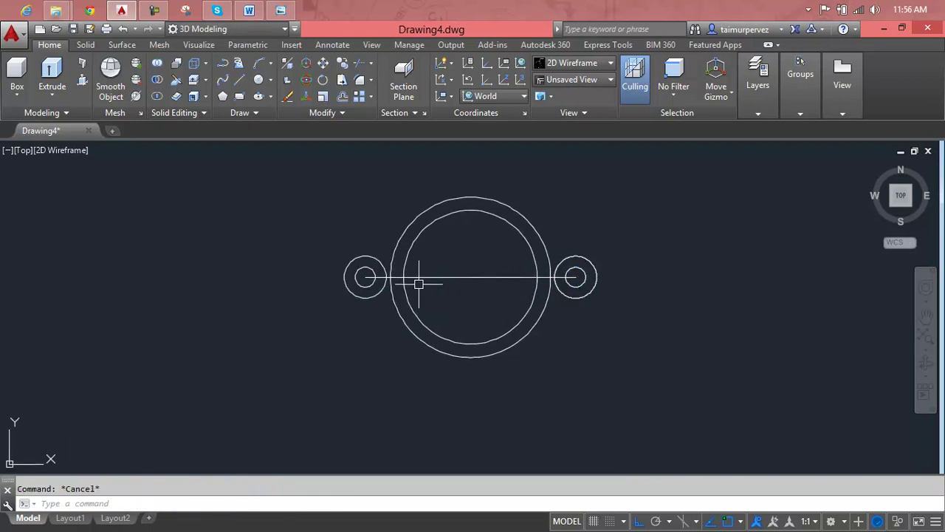
scroll(416, 283, up, 5)
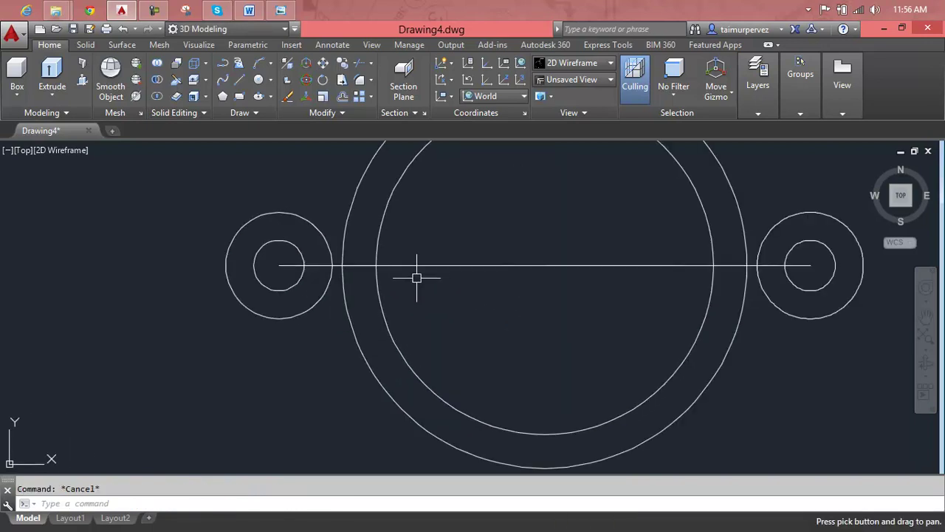
middle_click(357, 244)
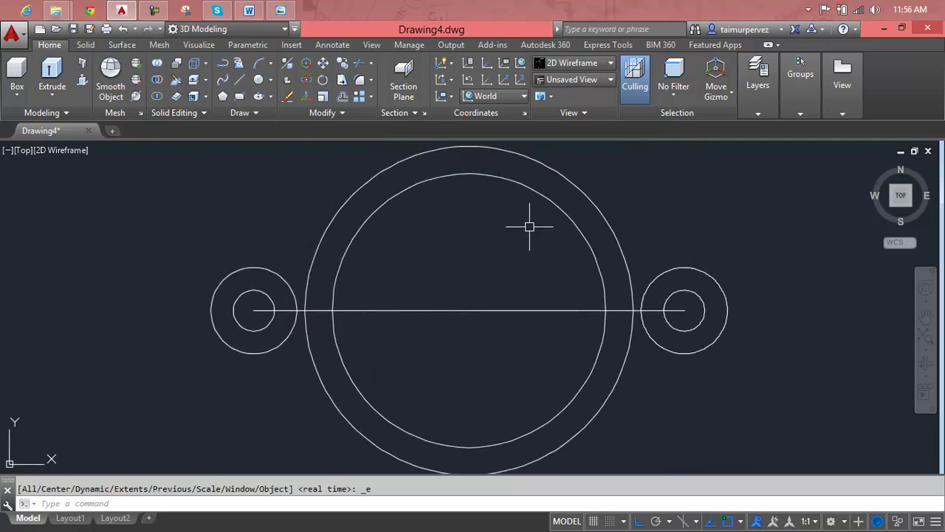
key(Escape)
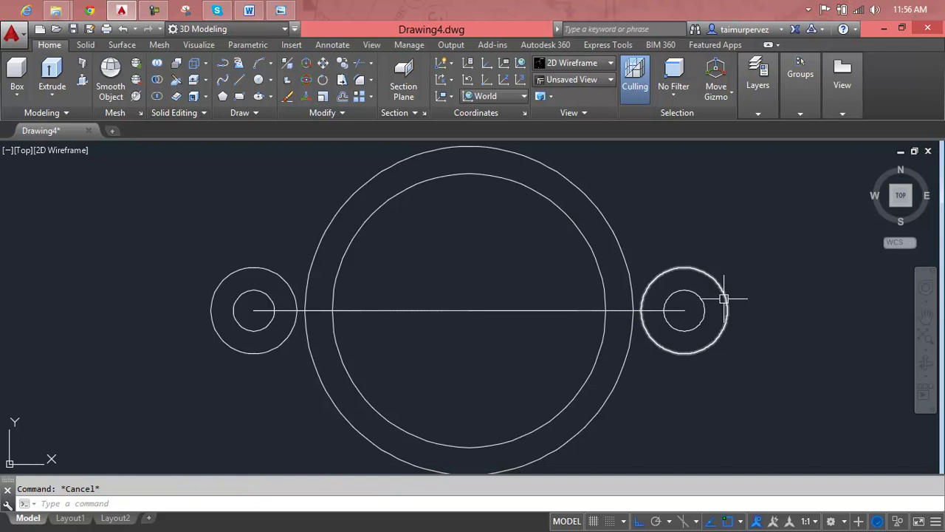
text(l)
key(Return)
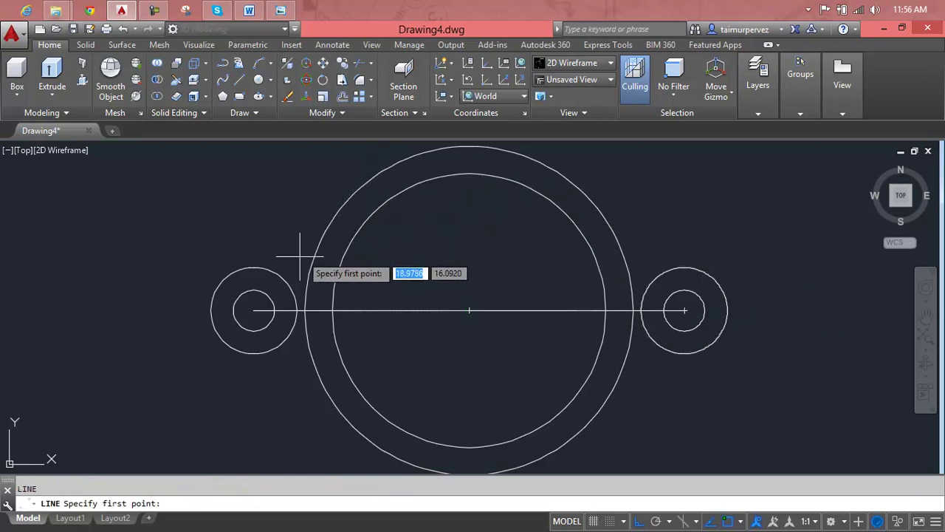
Step: Draw a tangent line from the outer ring's top-left to the left bolt-hole circle
key(Escape)
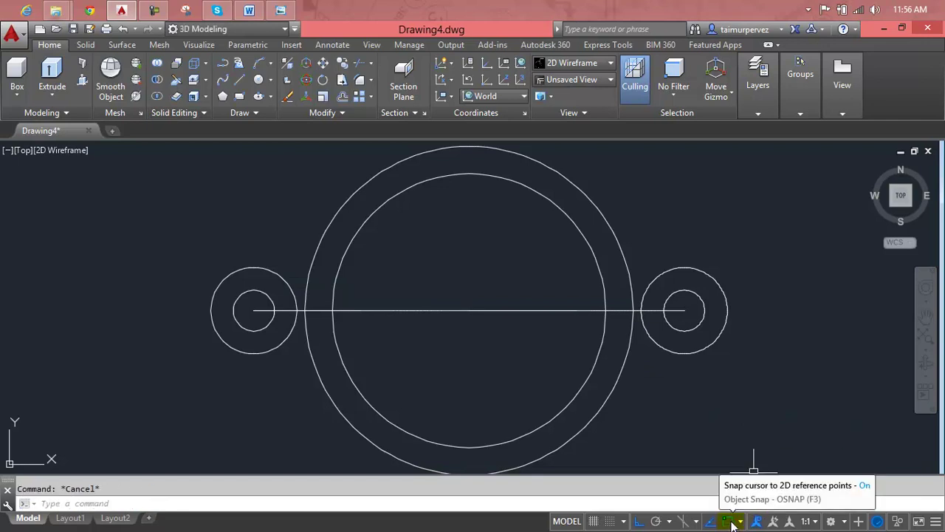
click(729, 521)
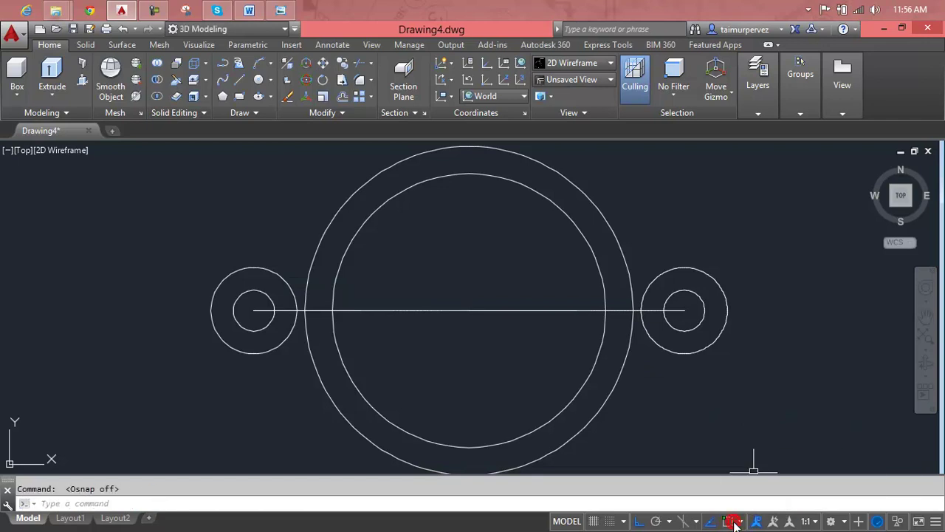
click(742, 523)
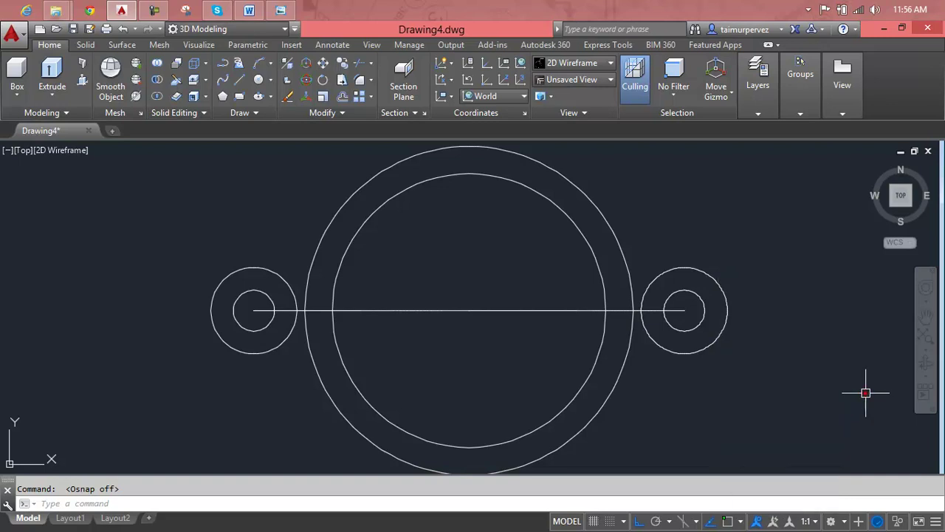
click(728, 522)
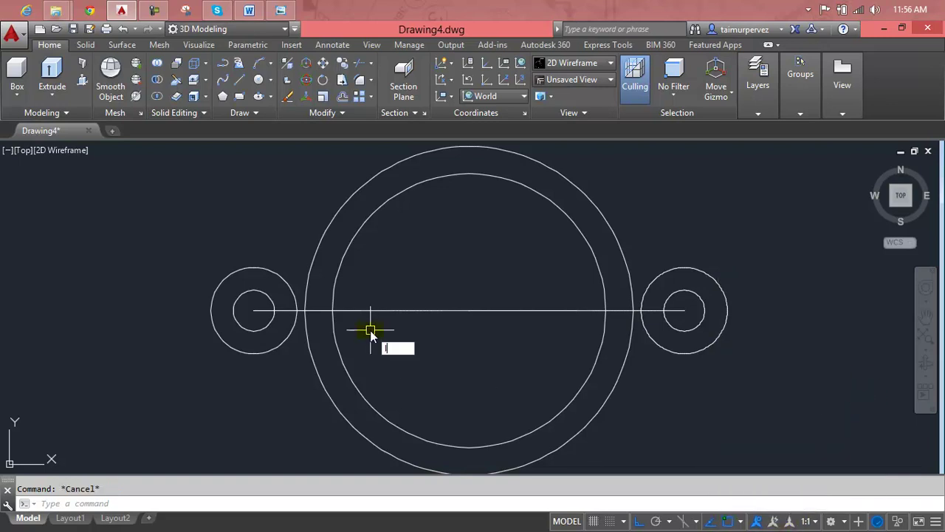
text(l)
key(Return)
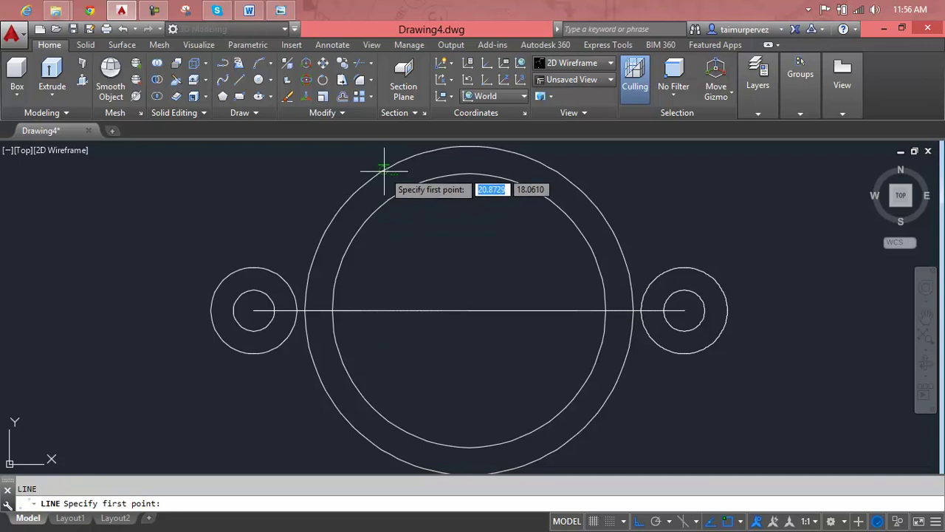
click(383, 172)
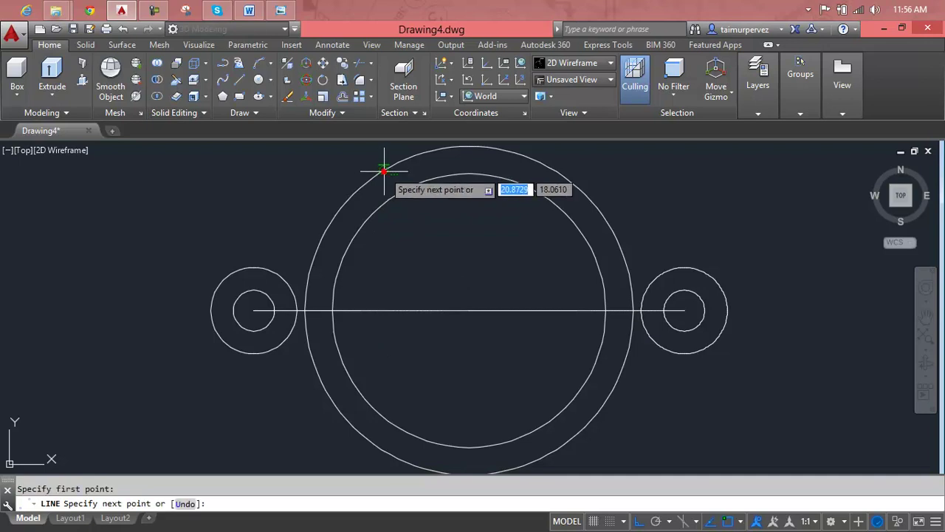
click(253, 263)
key(Return)
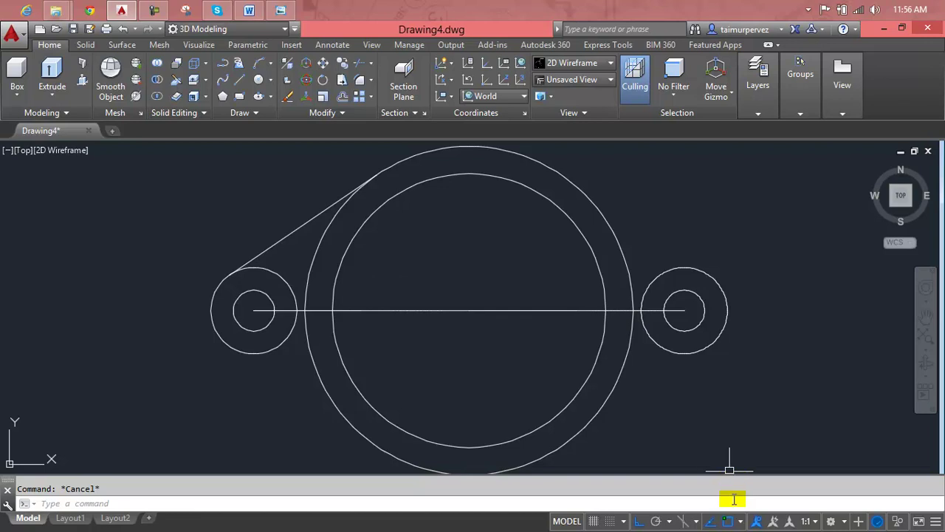
Step: Enable the Center object snap mode
click(740, 522)
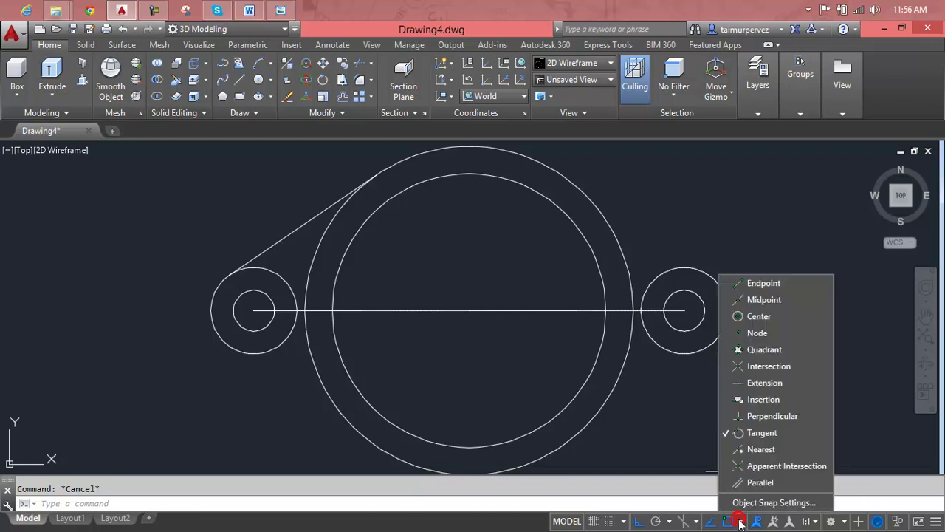
click(753, 316)
click(772, 236)
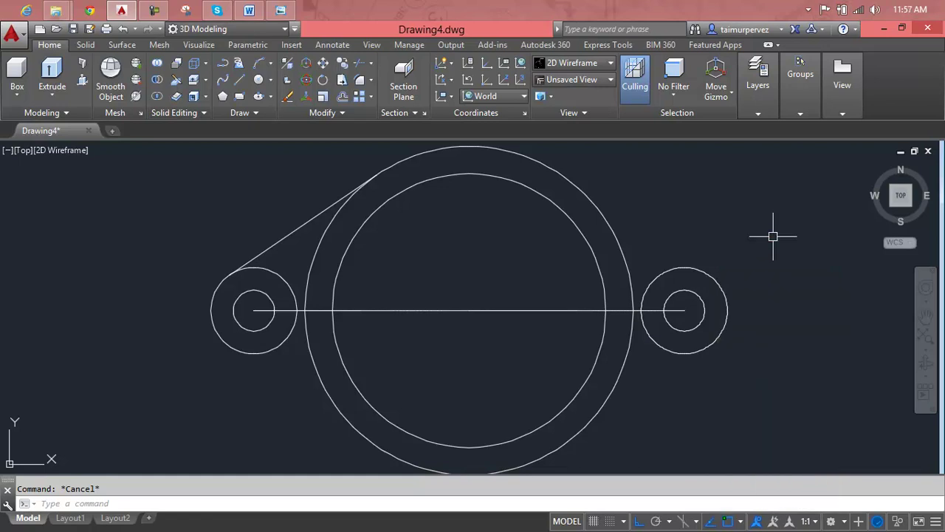
Step: Start mirroring the upper tangent line, then cancel the misplaced mirror axis
text(d)
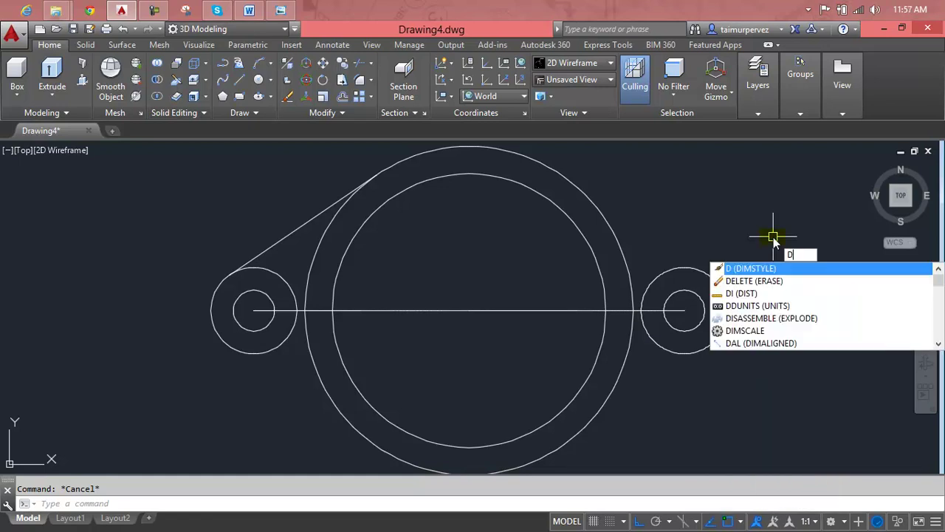
key(Escape)
text(i)
key(Return)
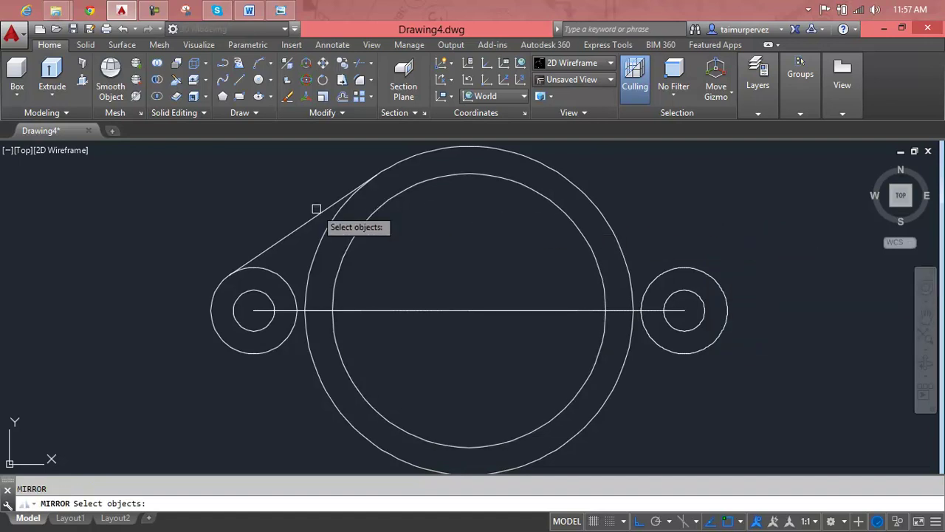
click(316, 212)
key(Return)
click(295, 265)
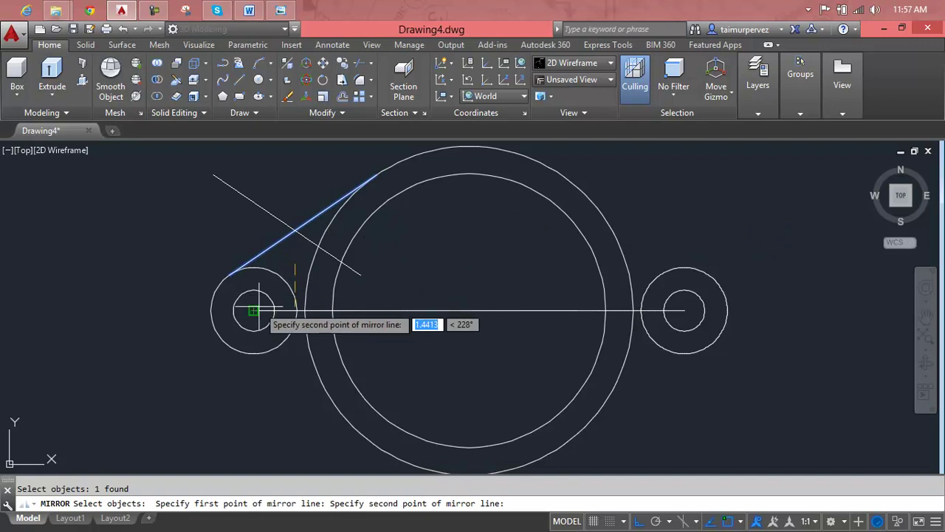
click(253, 311)
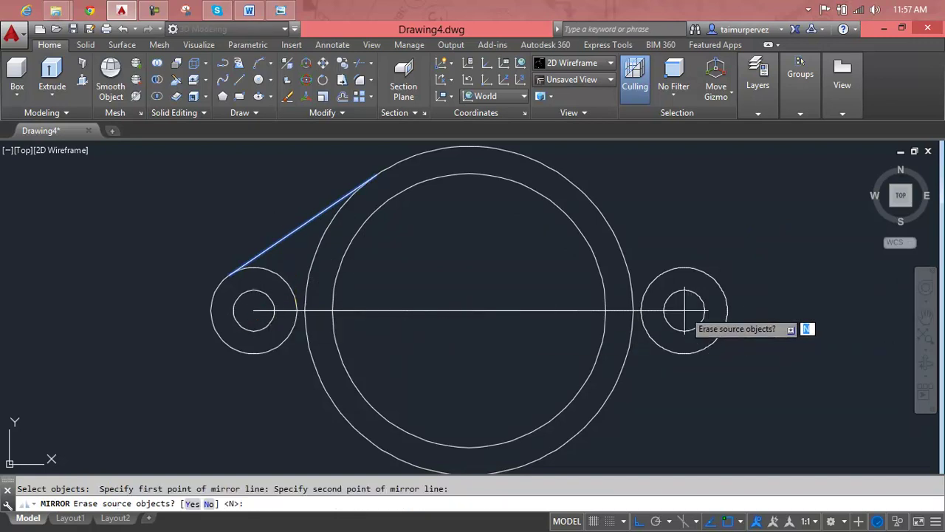
key(Escape)
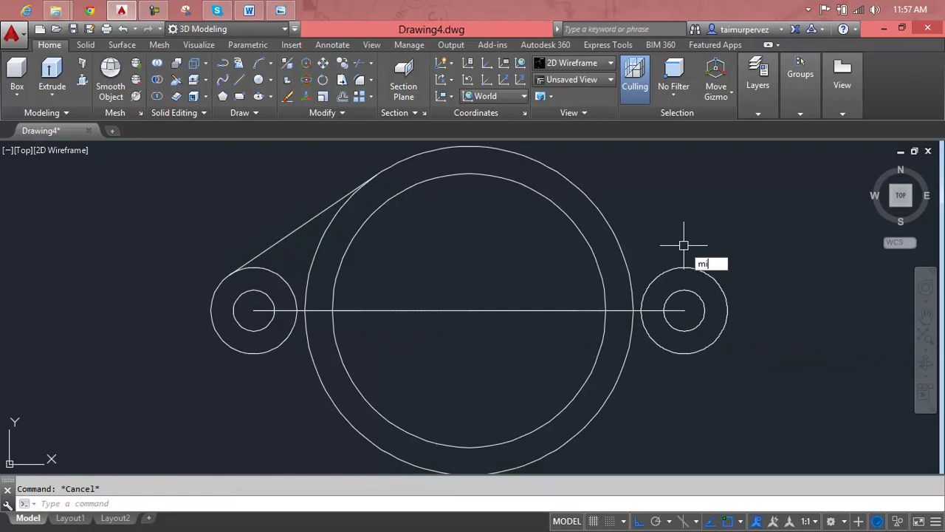
Step: Mirror the upper tangent line across the axis through both lug centres, keeping the original
key(Return)
click(319, 215)
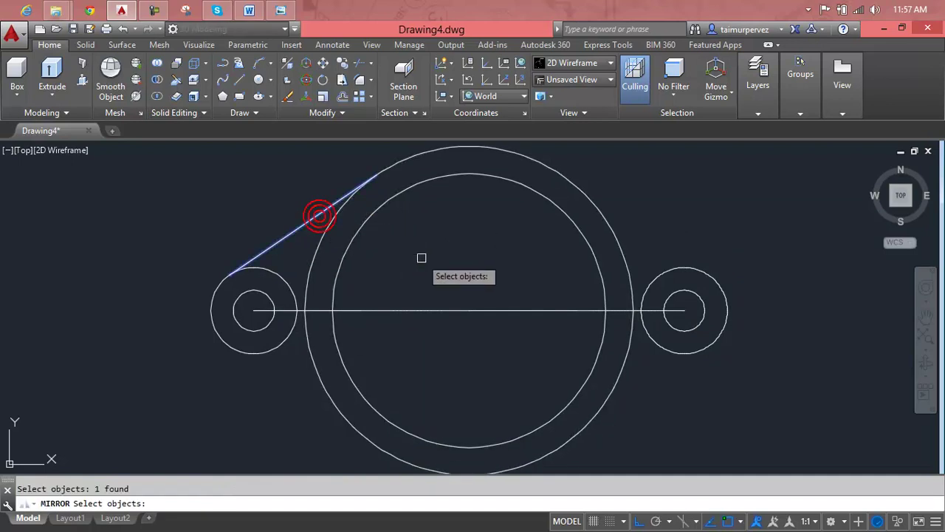
key(Return)
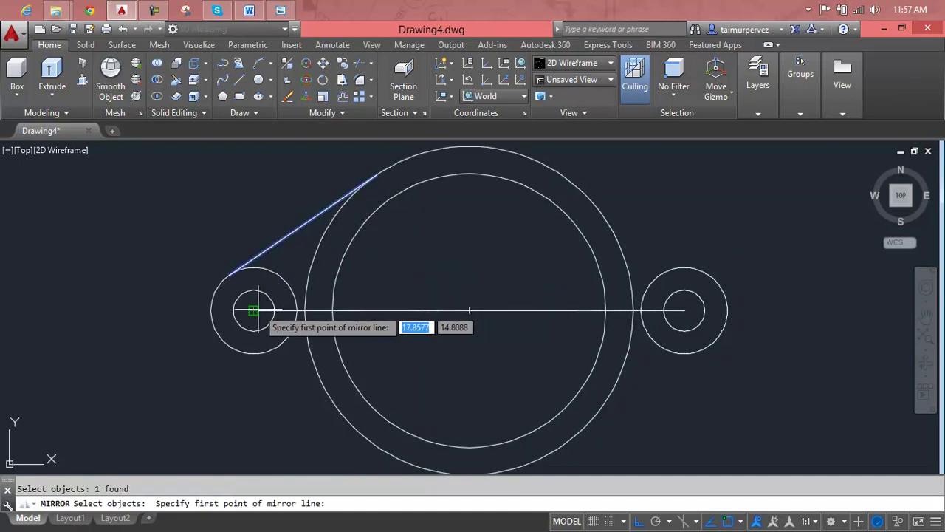
click(253, 310)
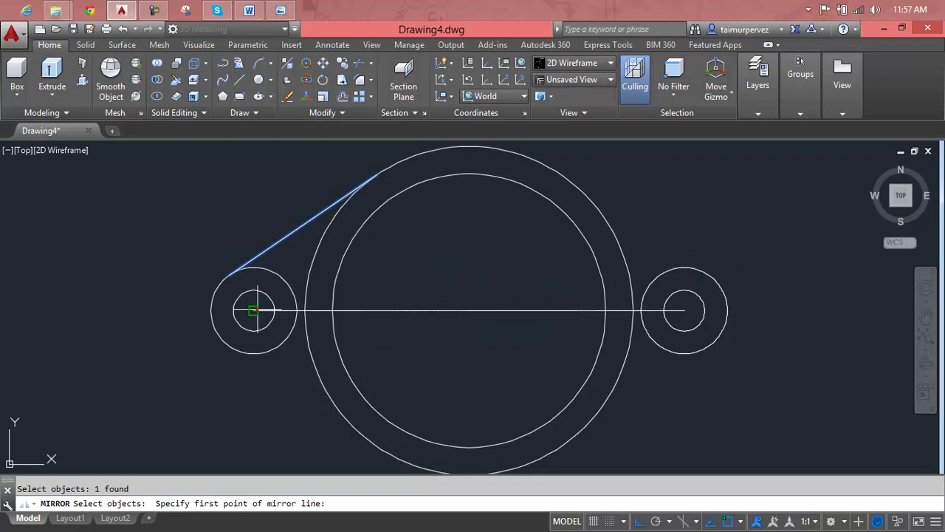
click(684, 311)
key(Return)
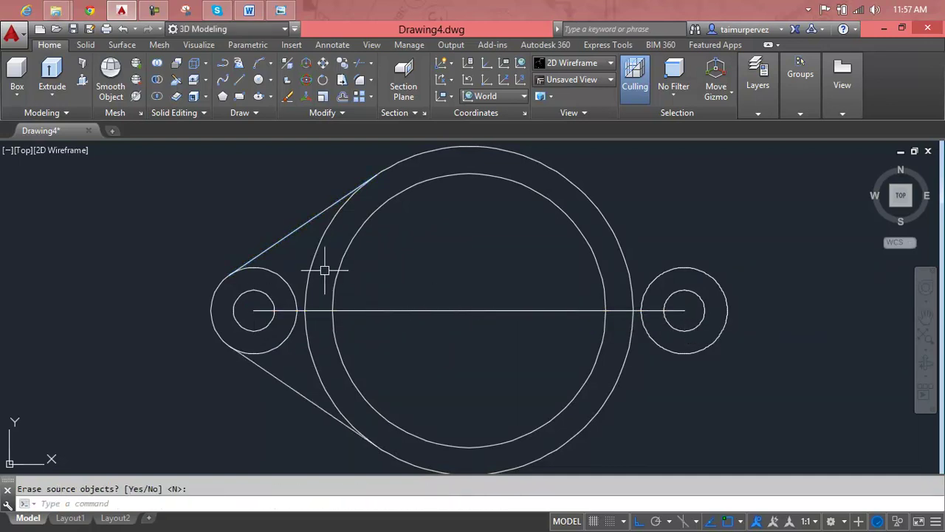
text(mi)
key(Return)
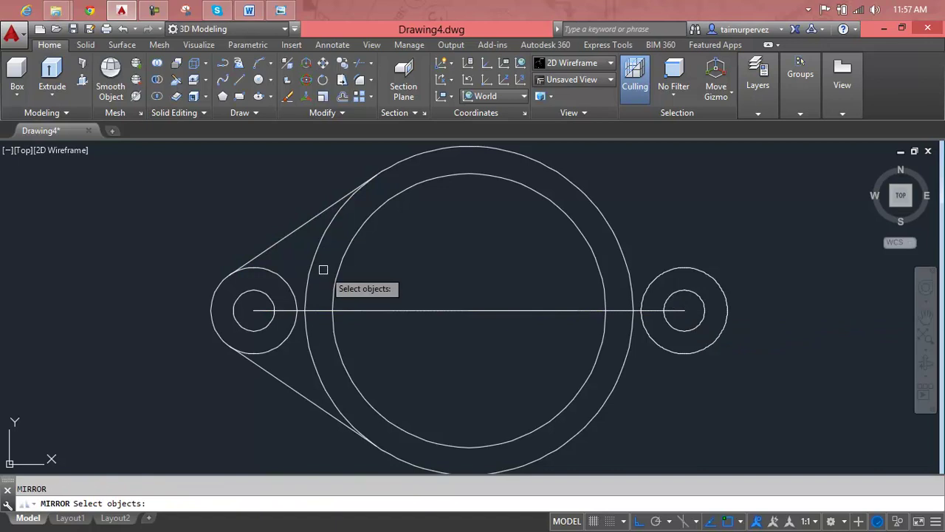
click(303, 229)
click(303, 393)
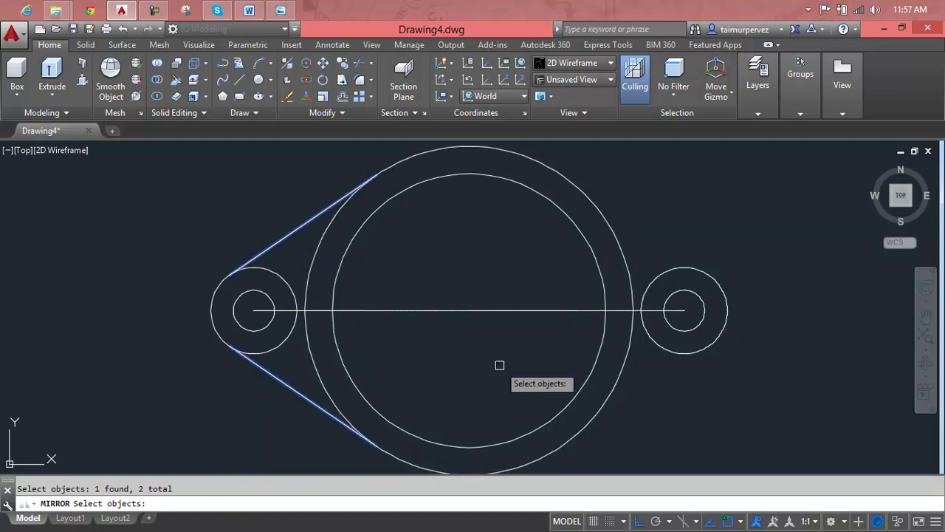
key(Return)
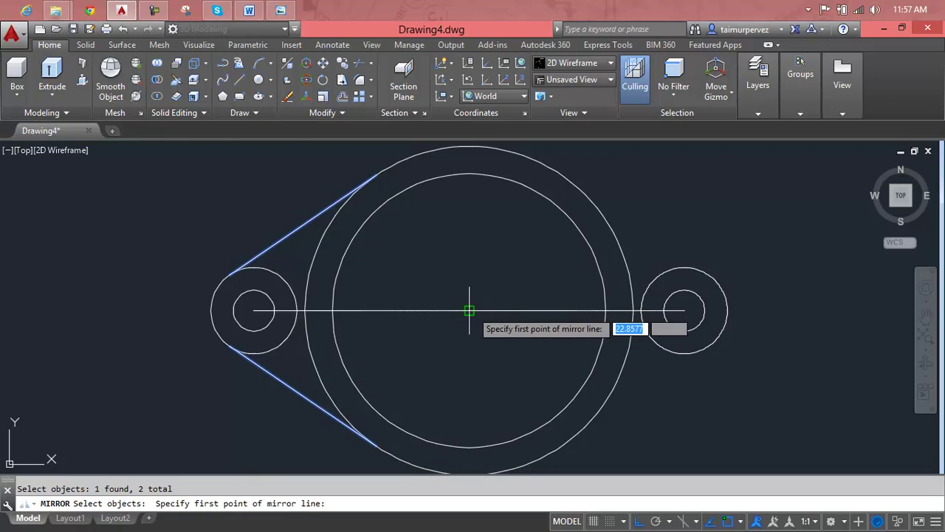
click(470, 310)
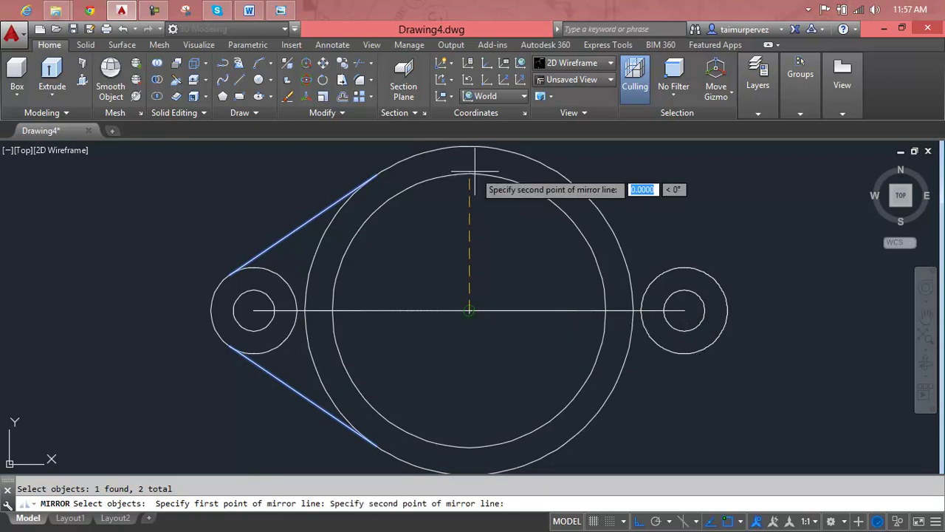
click(470, 145)
key(Return)
scroll(472, 196, down, 5)
middle_drag(477, 213, 498, 271)
key(Escape)
scroll(513, 264, up, 2)
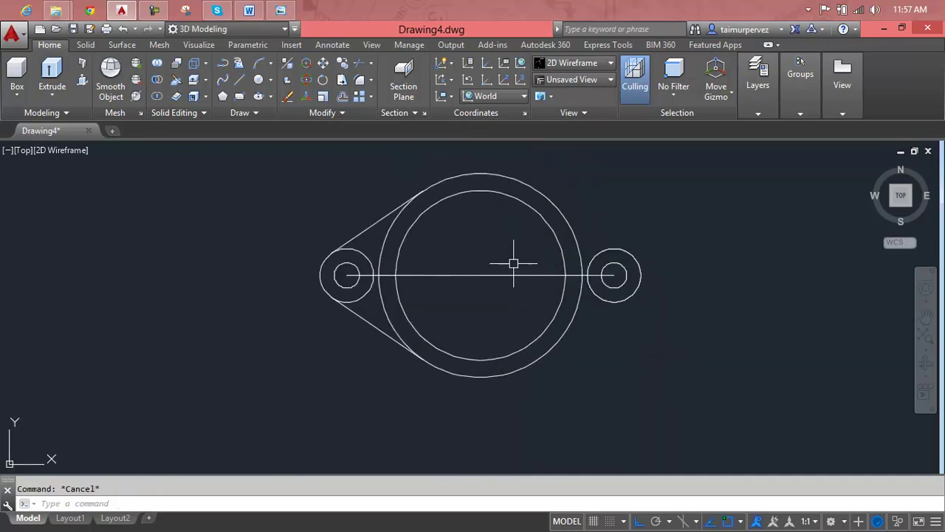
Step: Draw a line from the flange centre toward the outer circle after cancelling a first attempt
text(l)
key(Return)
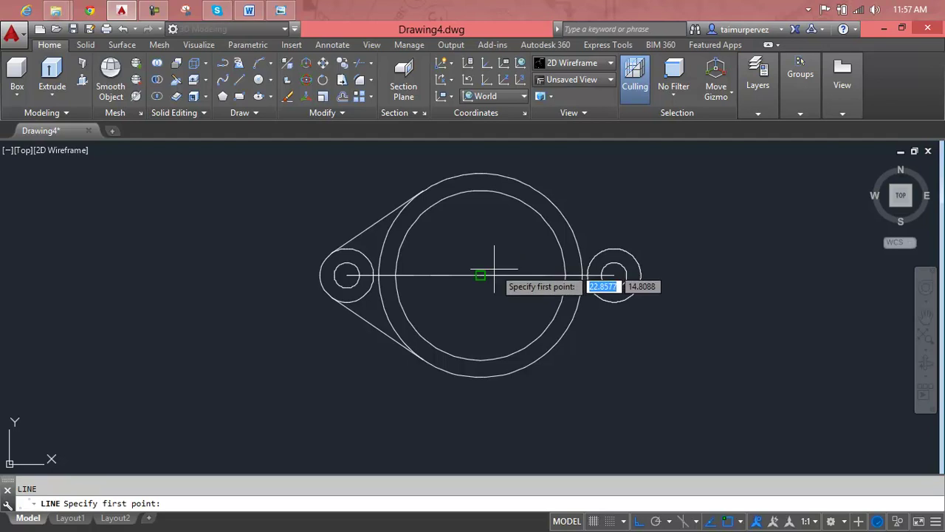
click(482, 275)
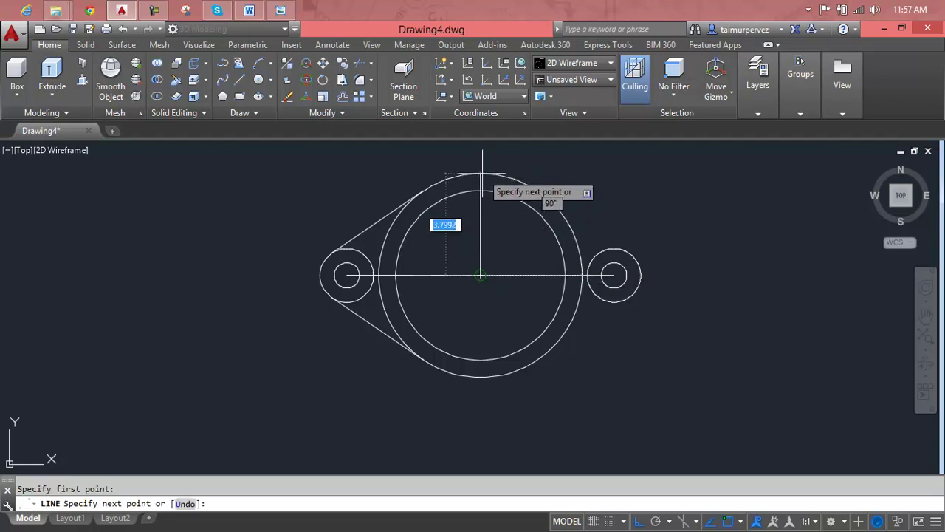
key(Escape)
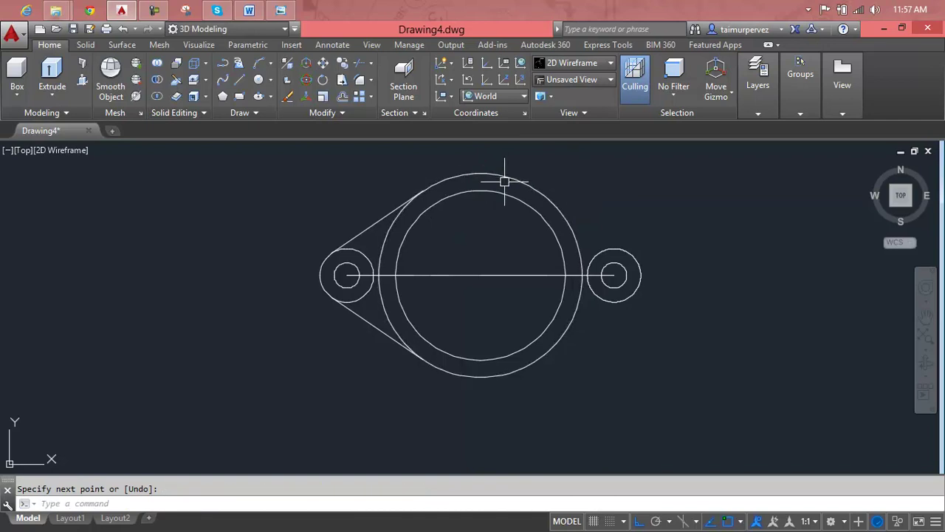
text(l)
key(Return)
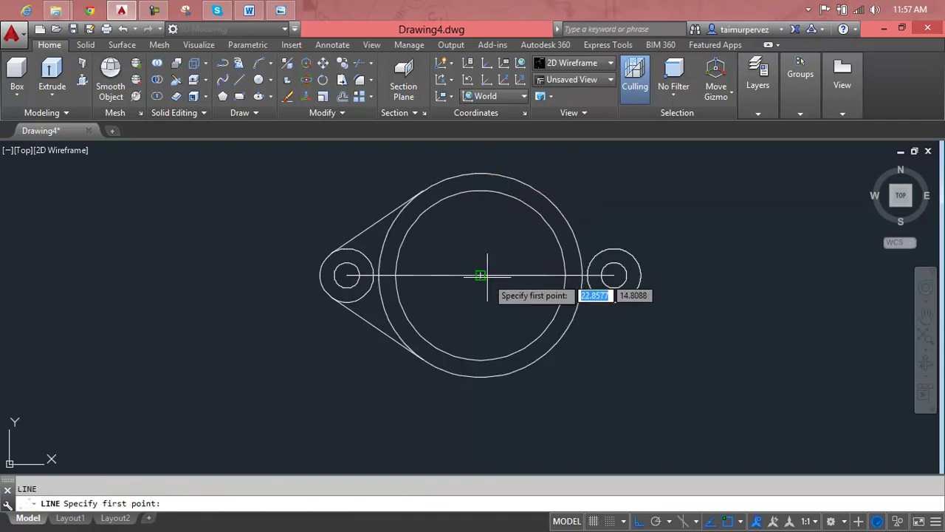
click(480, 274)
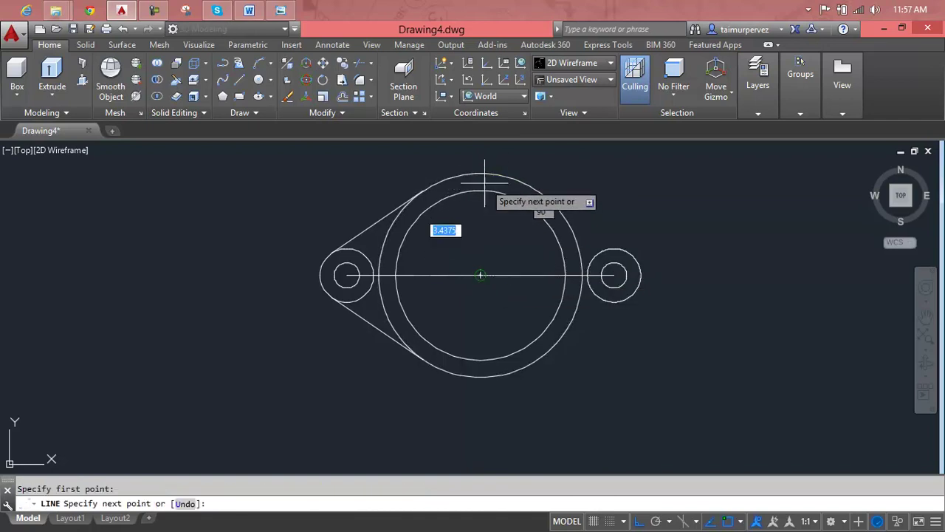
click(480, 275)
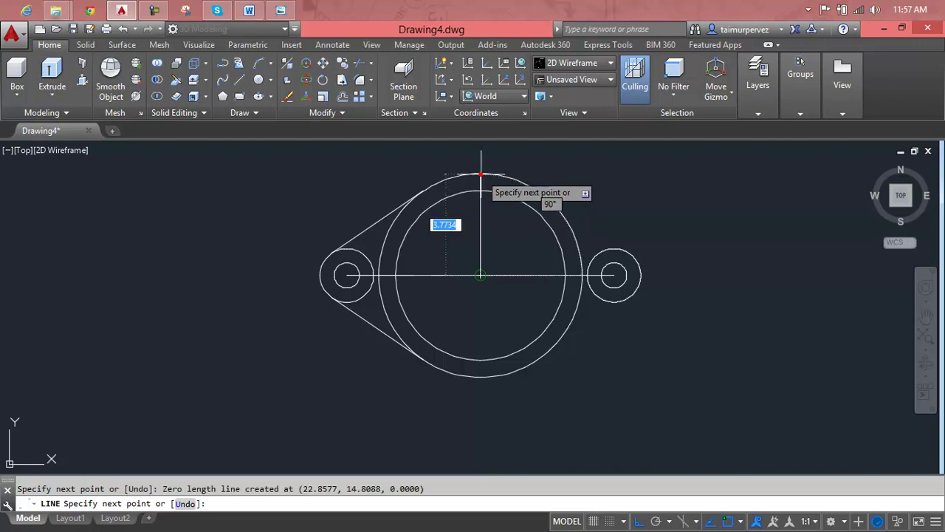
key(Return)
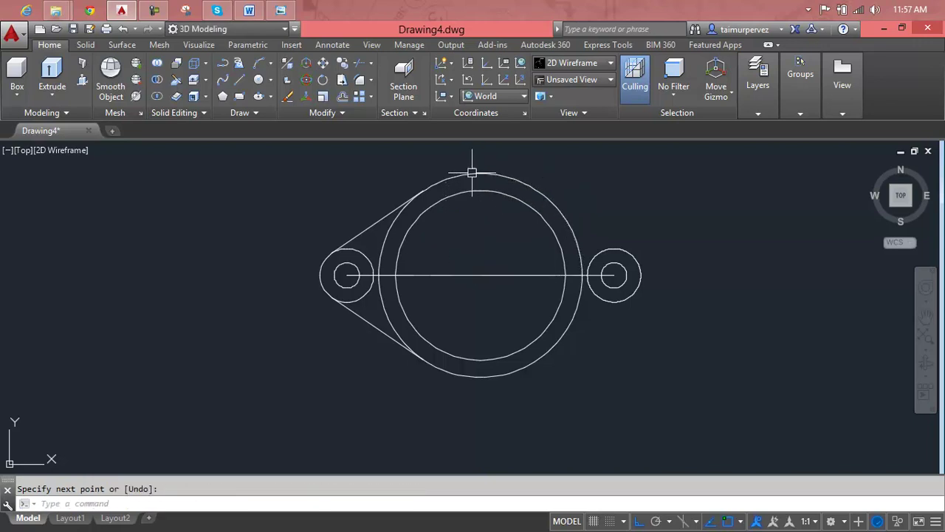
Step: Draw the tangent lines from the left ear circle to the outer circle
scroll(480, 175, up, 2)
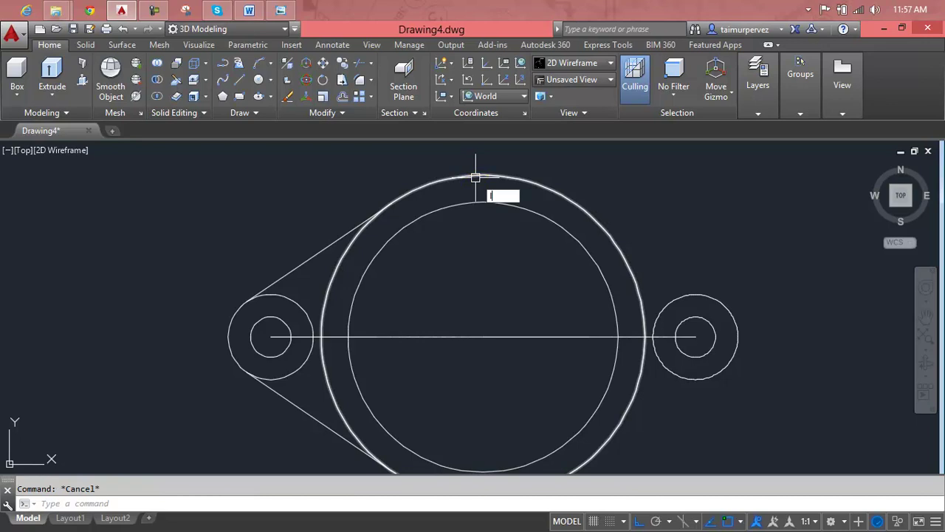
text(l)
key(Return)
click(482, 337)
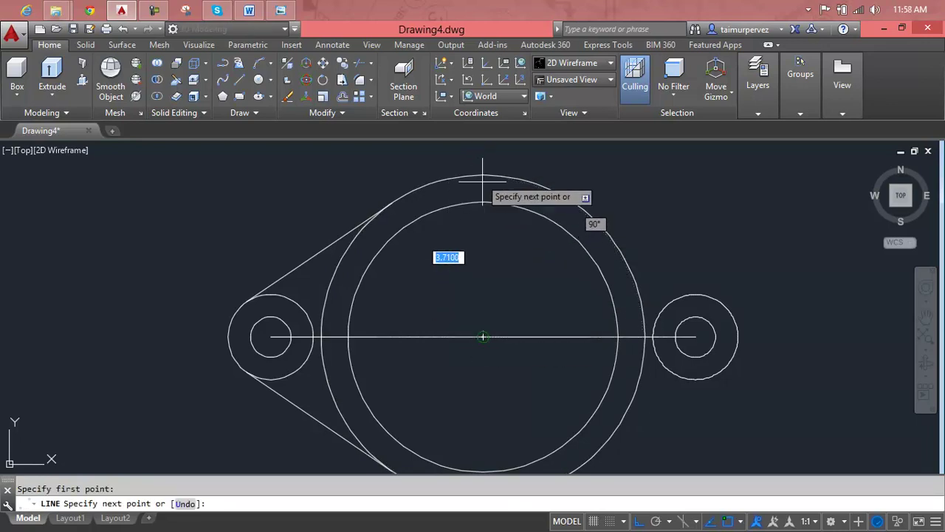
click(481, 337)
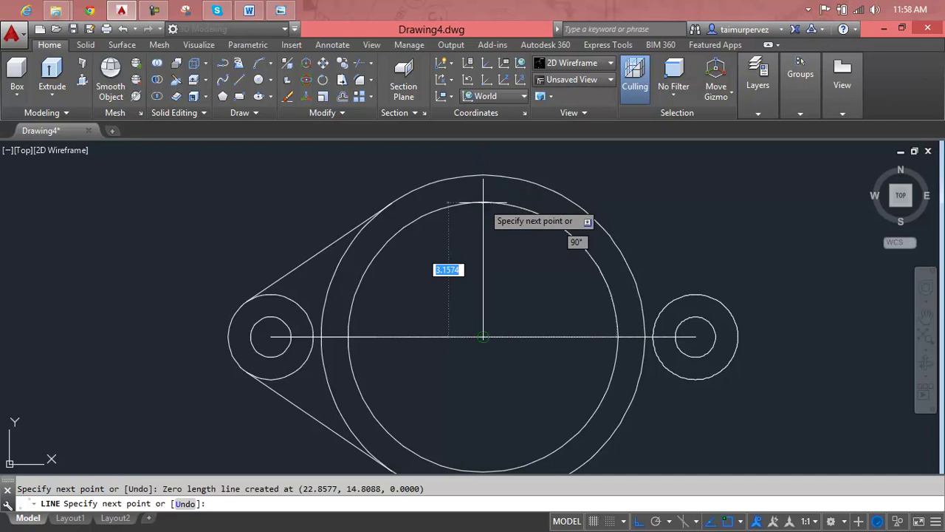
click(483, 201)
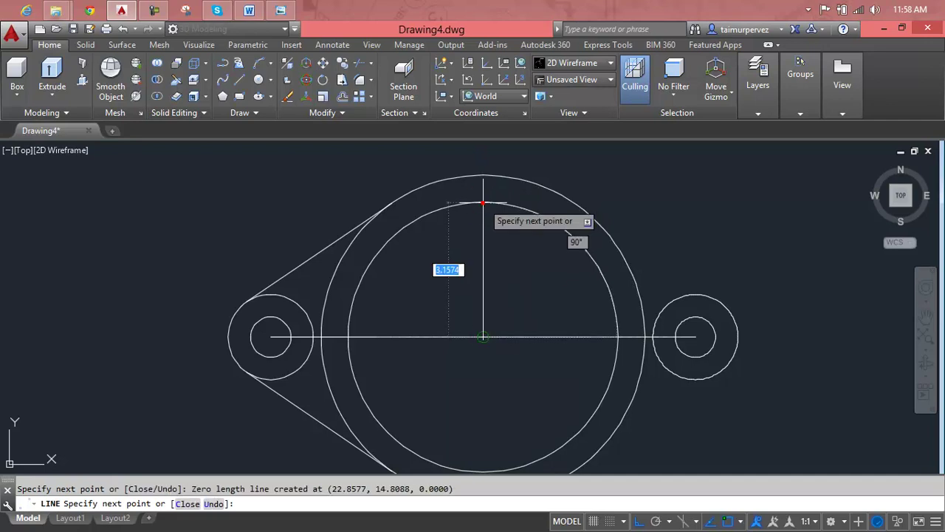
key(Escape)
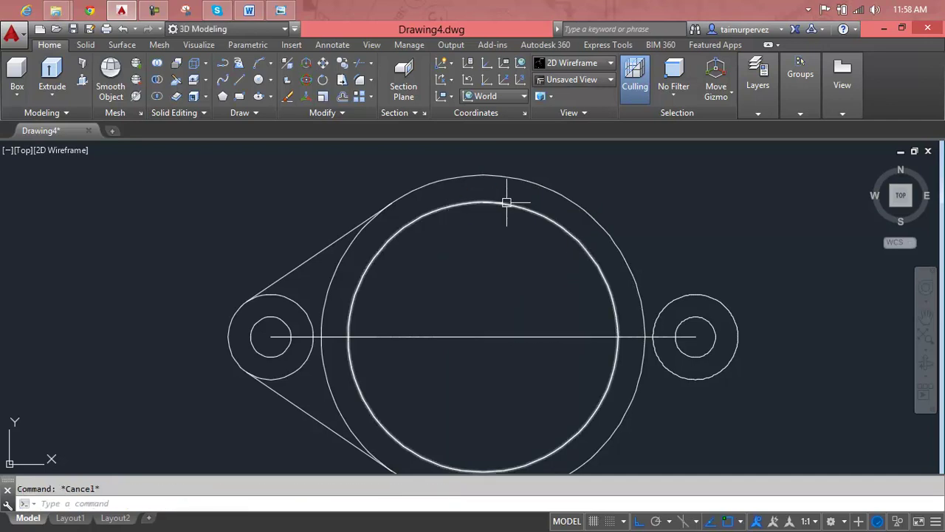
text(L)
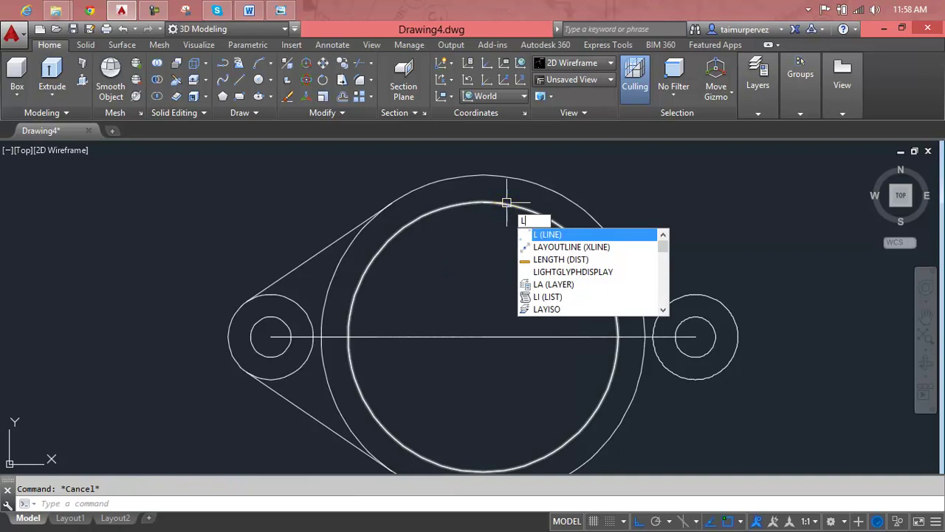
key(Return)
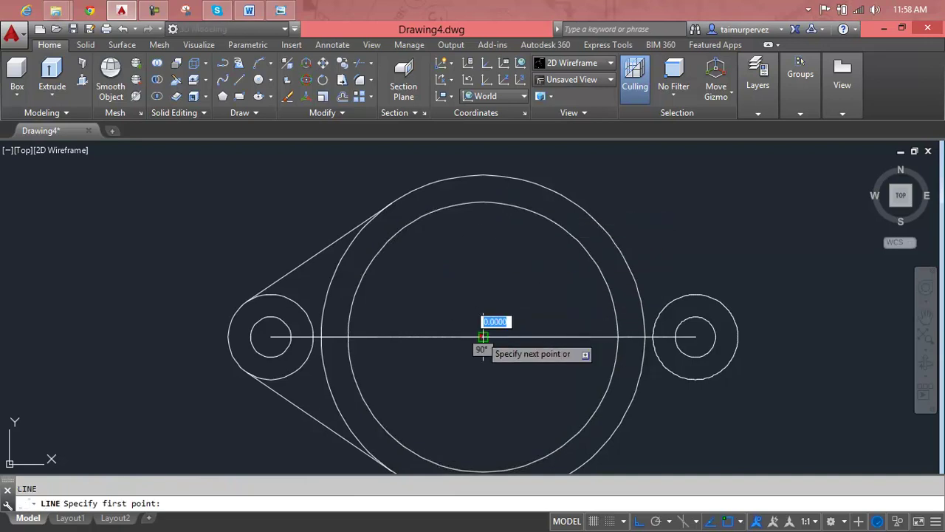
double_click(483, 337)
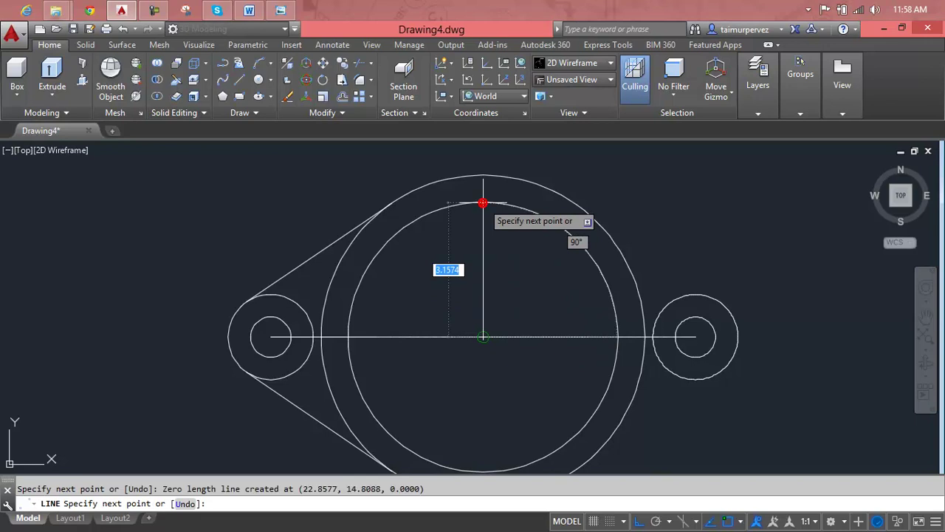
key(Return)
Step: Bring the enlarged flange back into view and check the horizontal centre line
scroll(490, 225, down, 10)
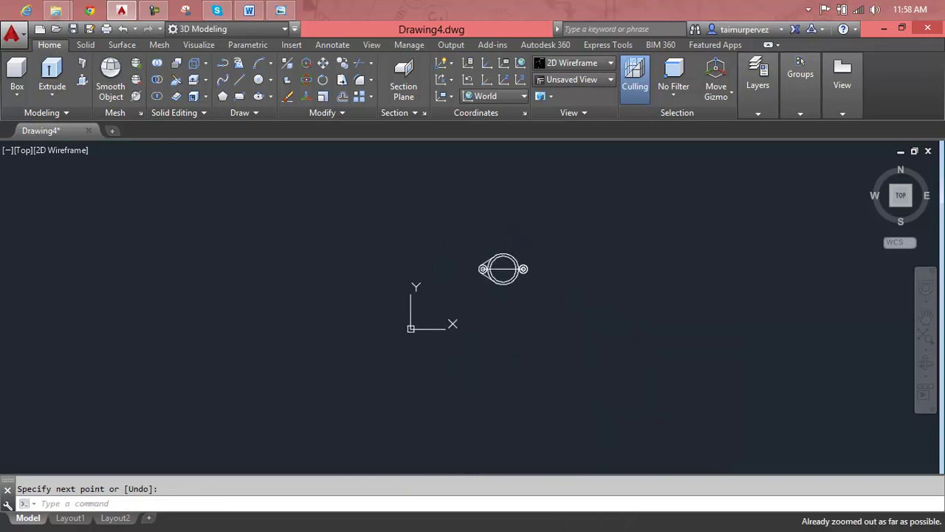
scroll(525, 274, up, 6)
scroll(517, 268, up, 4)
middle_drag(513, 268, 568, 345)
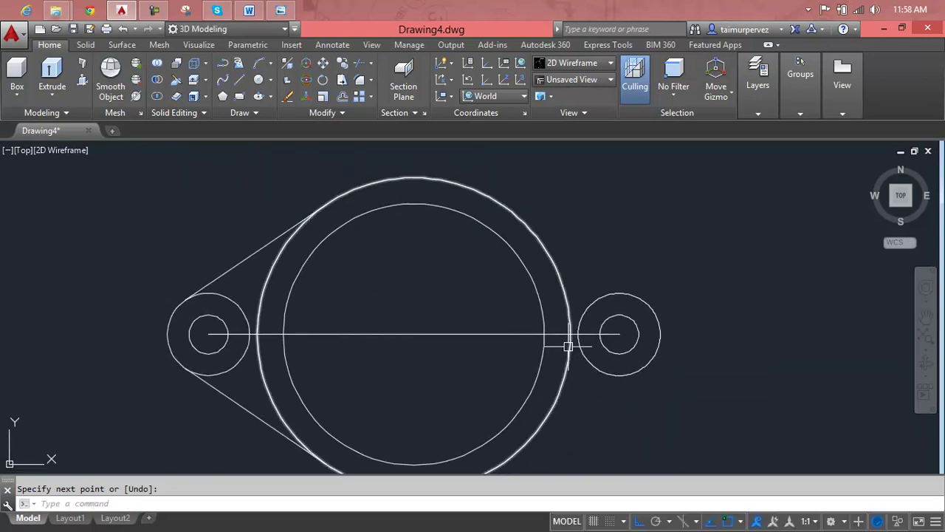
key(Escape)
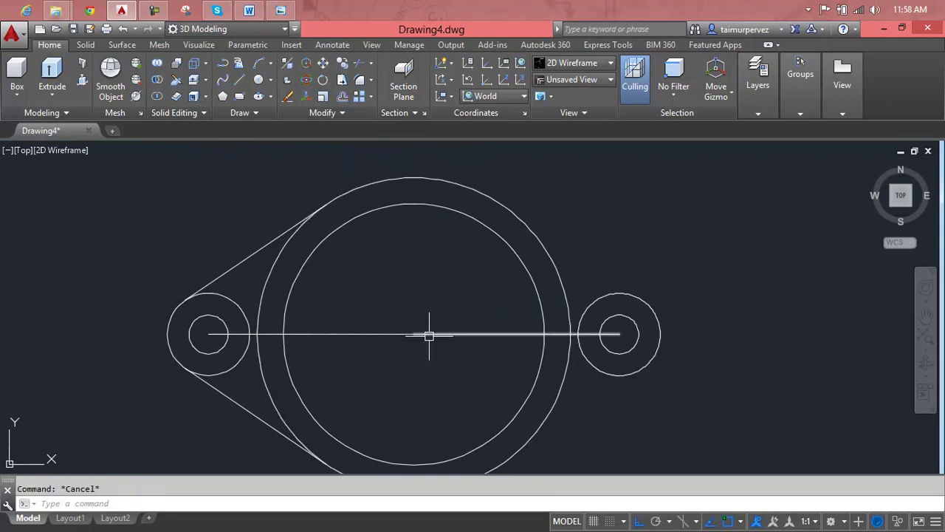
click(429, 336)
key(Escape)
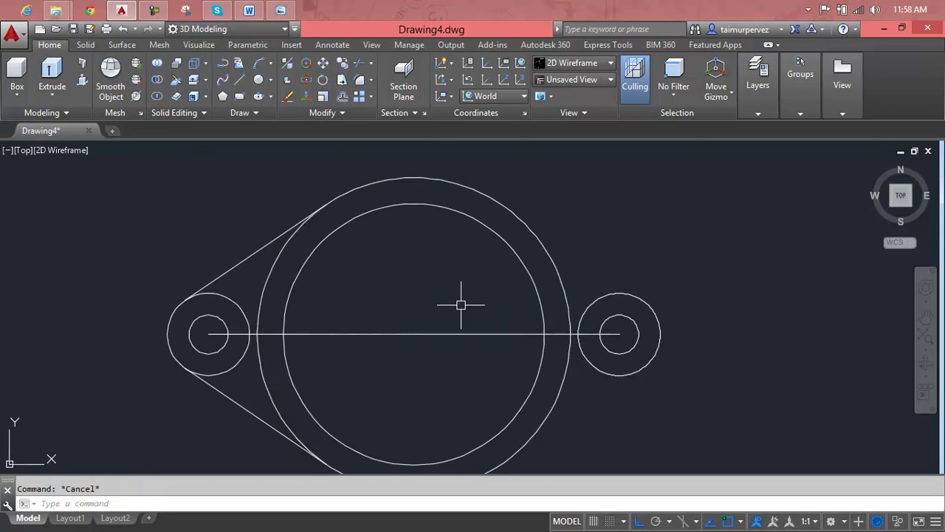
text(C)
Step: Draw a vertical construction line (XLINE) through the flange centre
key(Escape)
text(xl)
key(Return)
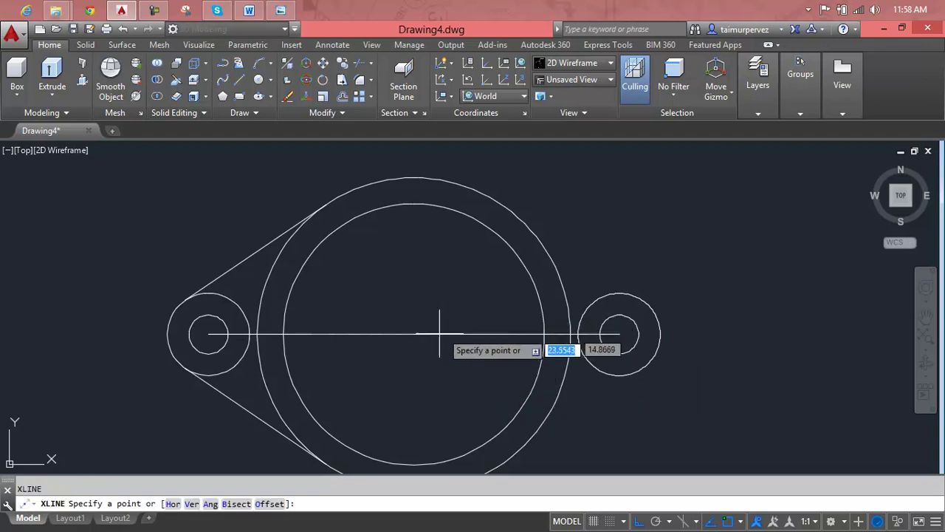
click(415, 334)
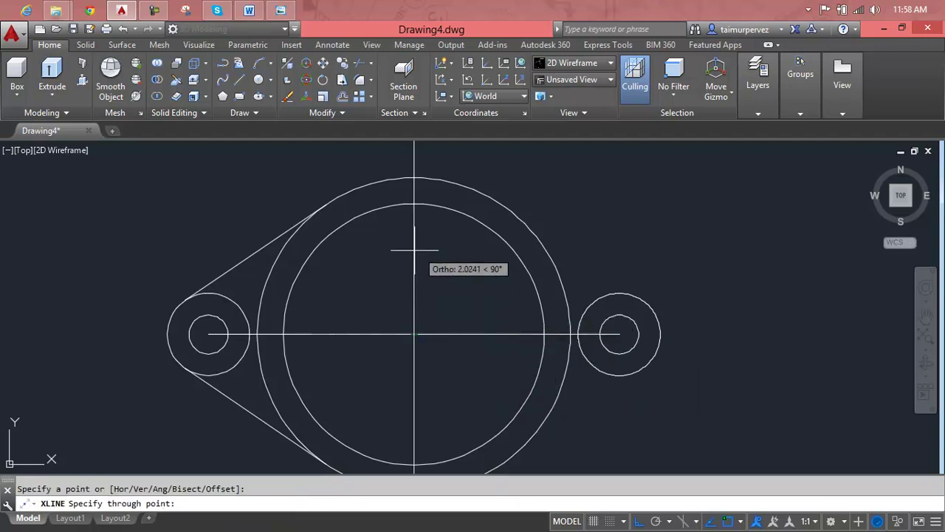
click(412, 250)
key(Return)
scroll(488, 207, down, 5)
scroll(494, 222, down, 4)
text(tr)
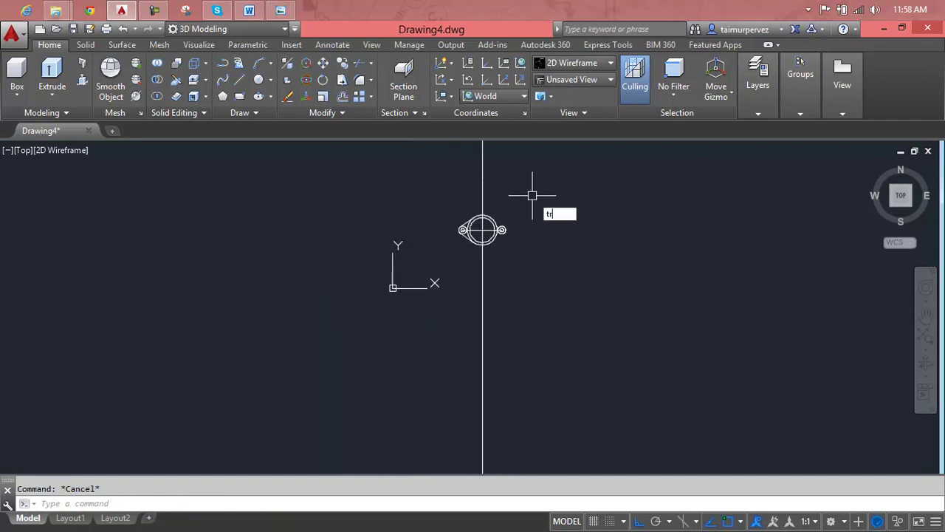
Step: Trim the vertical construction line back to the outer circle
key(Return)
click(524, 176)
click(444, 178)
click(515, 288)
click(468, 334)
scroll(481, 268, up, 5)
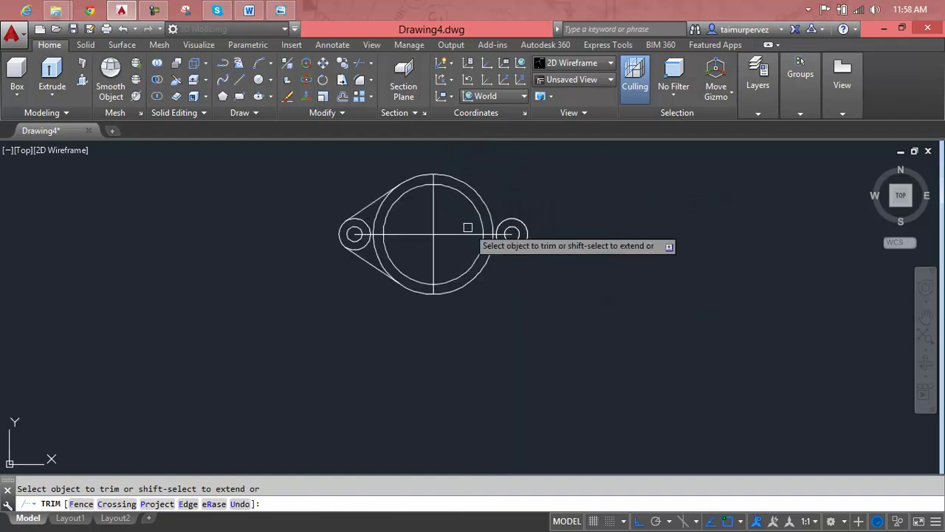
scroll(464, 228, up, 2)
key(Escape)
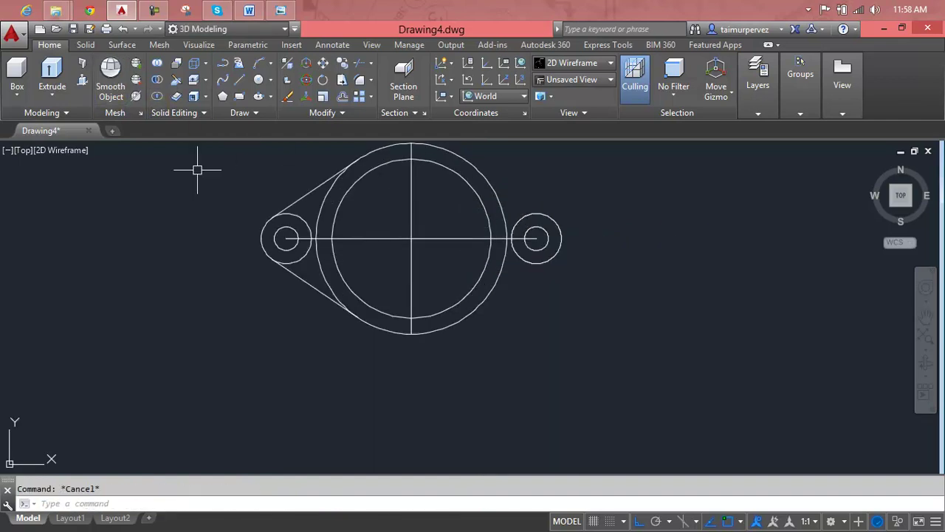
Step: Mirror the two left tangent lines about the vertical line onto the right lug
text(mi)
key(Return)
click(295, 203)
click(297, 279)
key(Return)
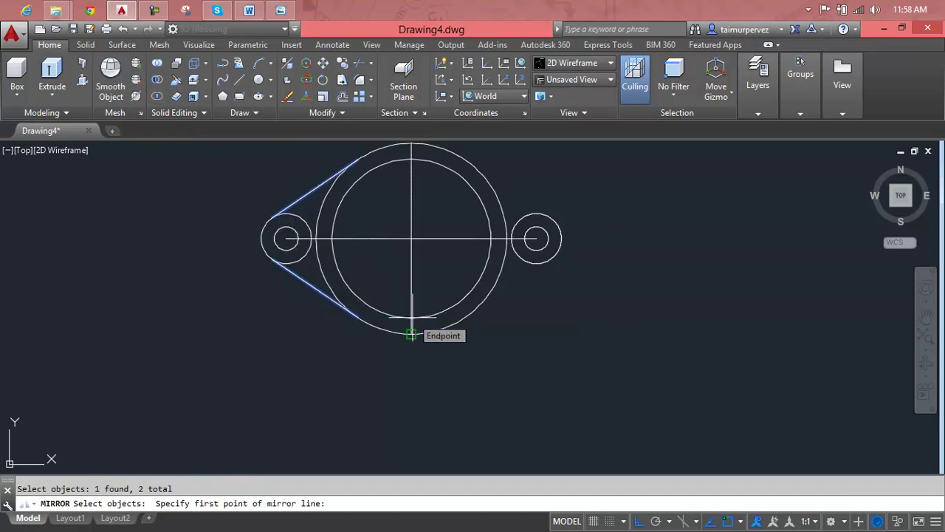
click(412, 238)
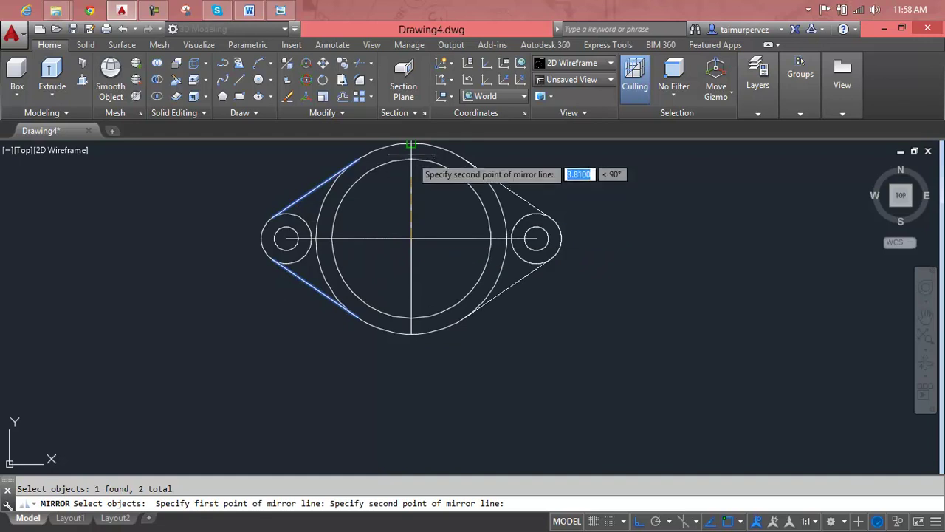
middle_drag(412, 150, 422, 249)
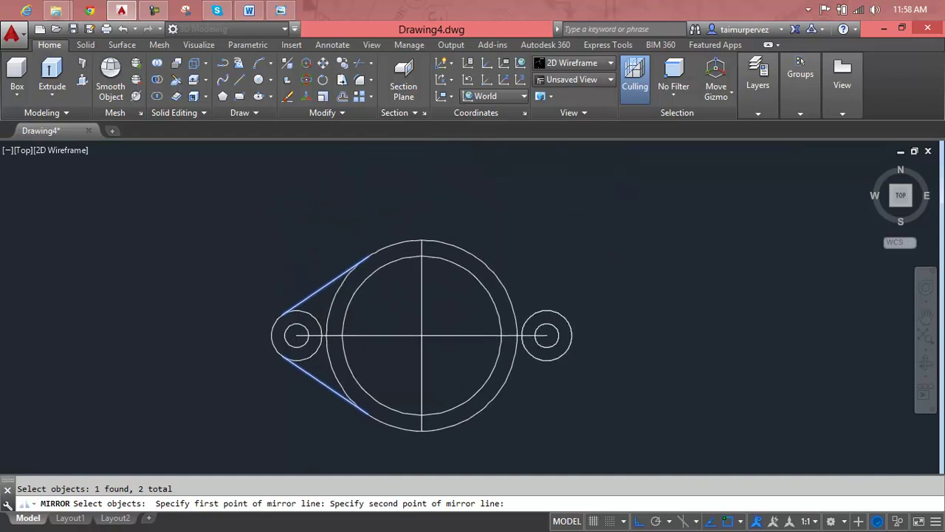
click(421, 241)
key(Return)
Step: Erase the vertical construction line and bring up the reference flange drawing
click(422, 241)
key(Escape)
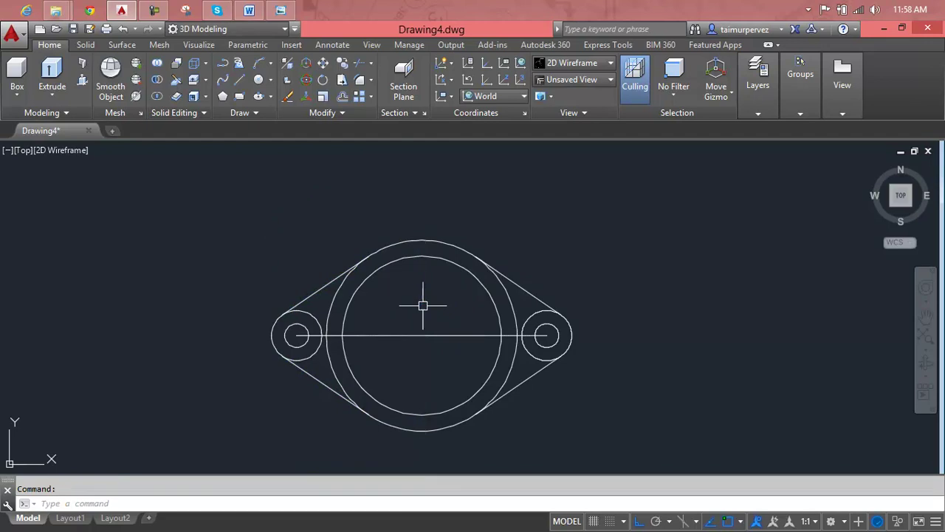
click(281, 9)
Step: Back in the drawing, start a trim using the left ear ring as cutting edge, then cancel
click(282, 9)
scroll(365, 321, up, 2)
scroll(393, 277, up, 2)
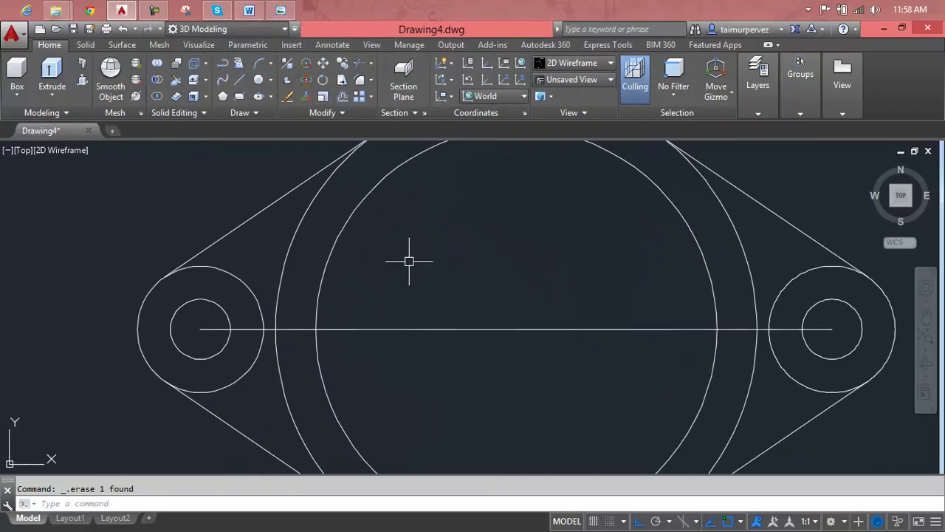
scroll(414, 258, down, 3)
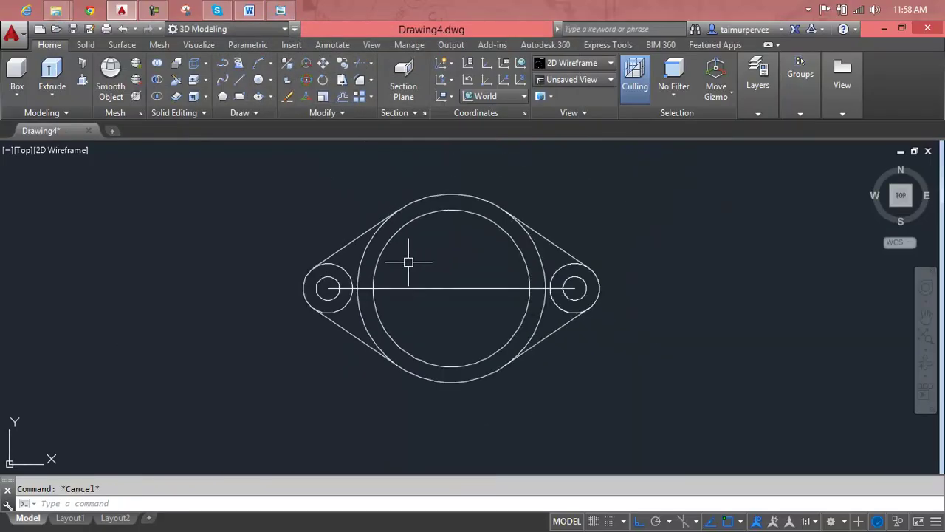
text(tr)
key(Return)
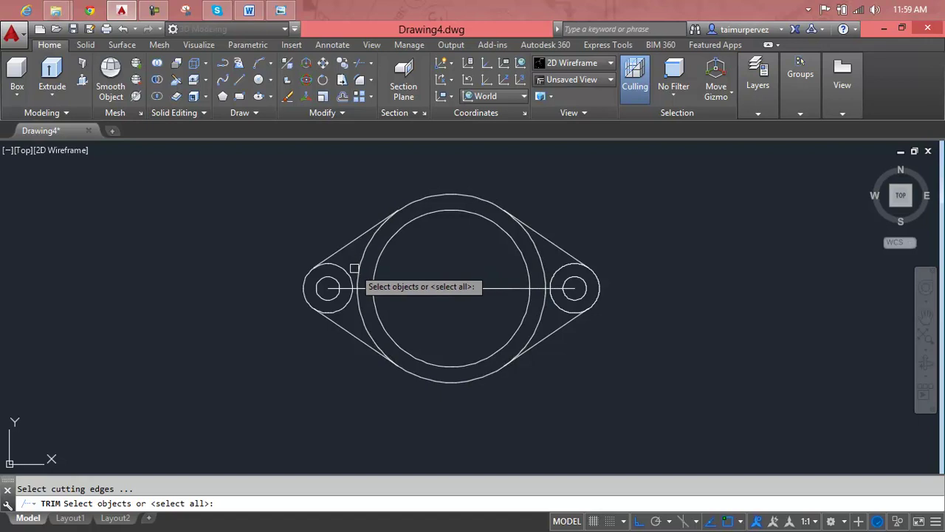
scroll(353, 272, up, 2)
click(341, 266)
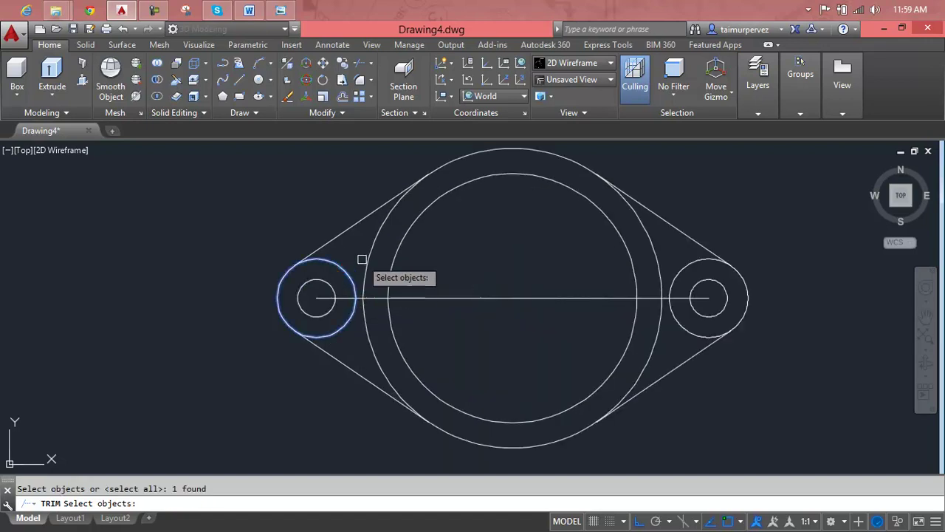
key(Return)
key(Escape)
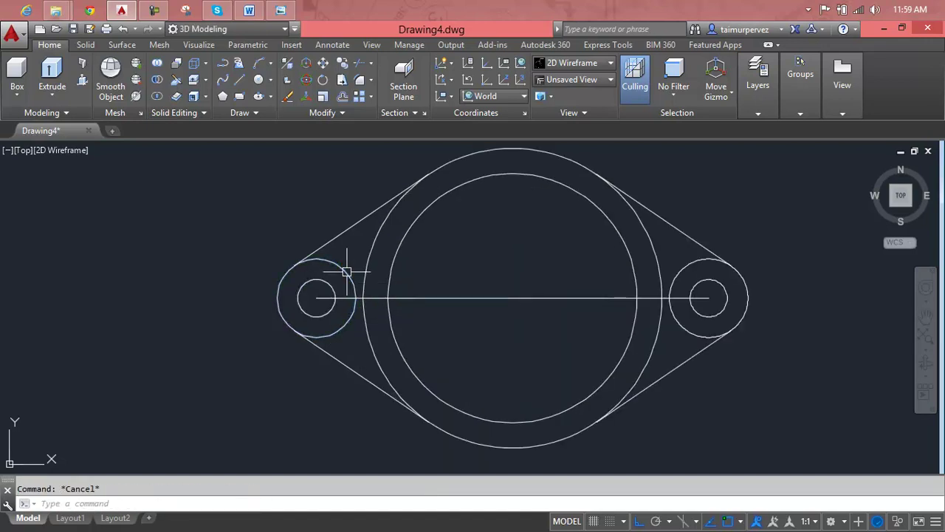
text(tr)
Step: Trim away the inner arcs of the left and right ear rings, then compare with the reference
key(Return)
key(Return)
click(347, 272)
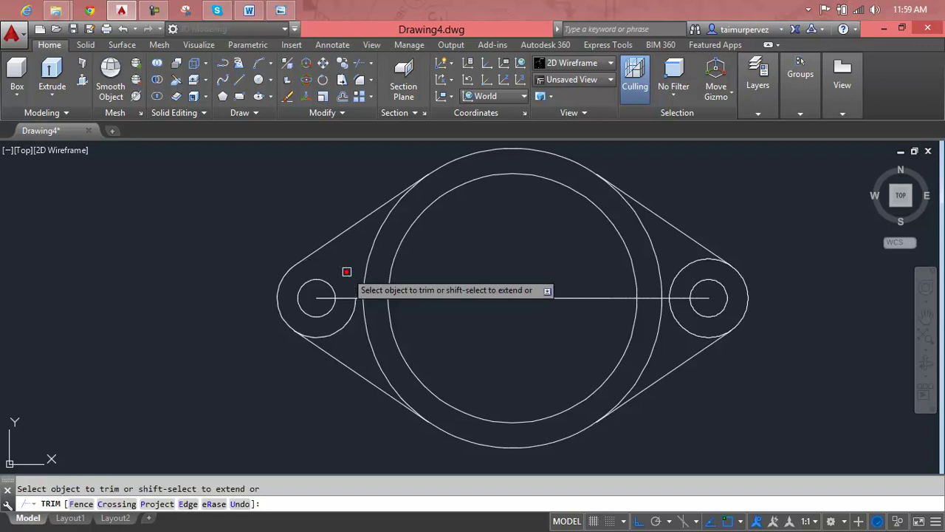
click(349, 316)
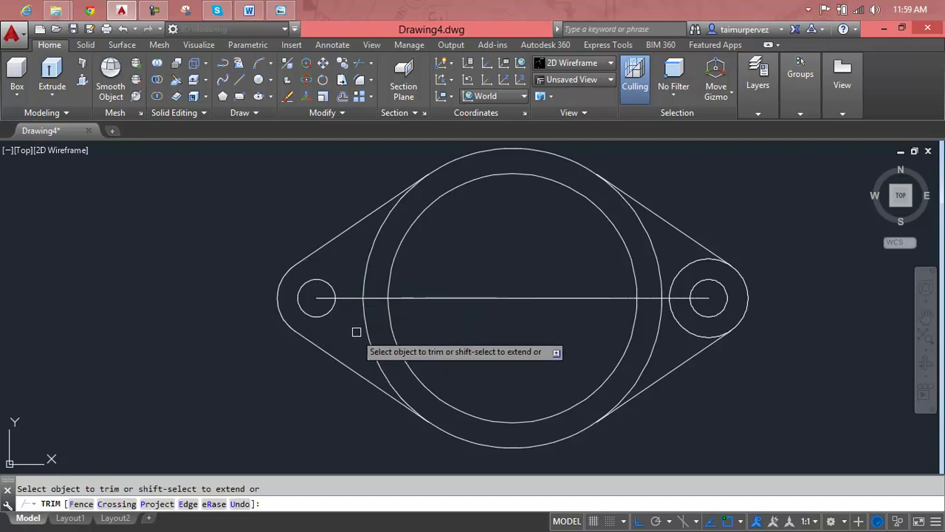
click(667, 310)
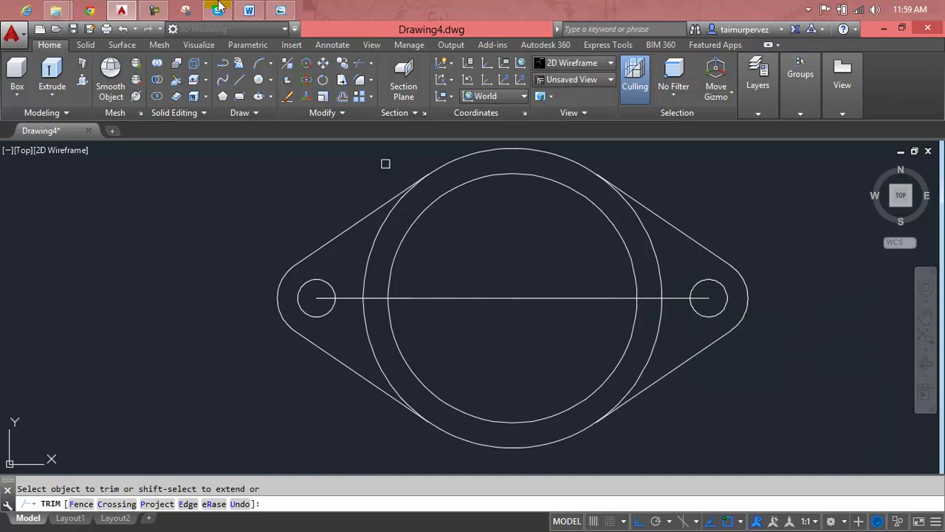
click(279, 8)
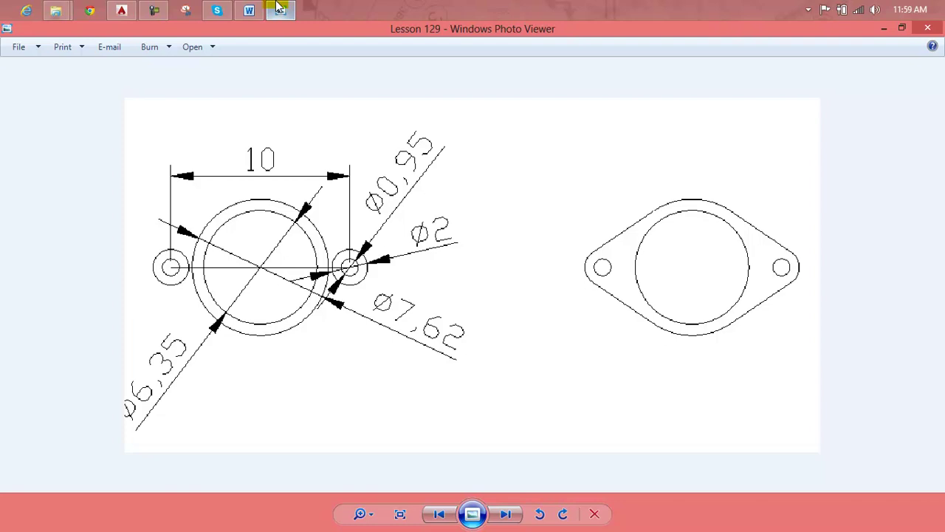
click(279, 8)
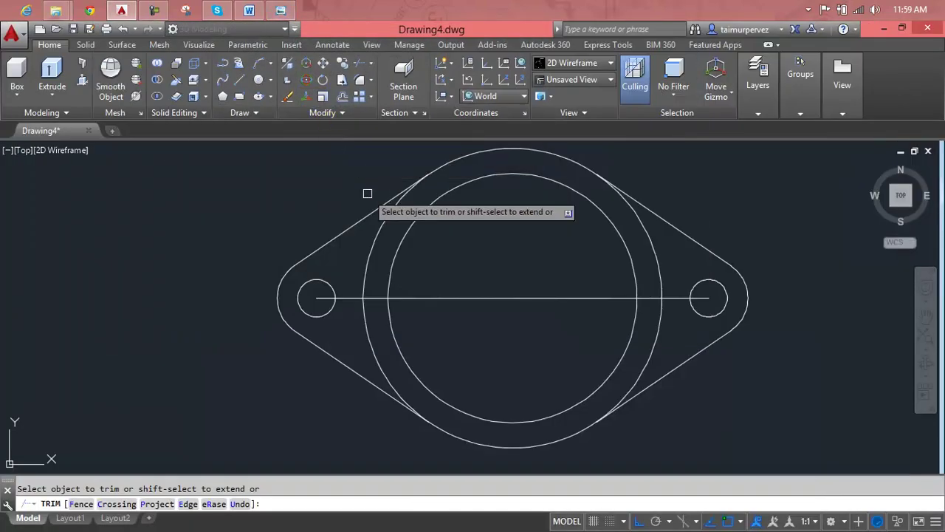
Step: Delete both pieces of the horizontal centre line and the stray point, then regenerate
key(Escape)
click(444, 298)
key(Delete)
click(554, 298)
key(Delete)
click(548, 288)
click(496, 327)
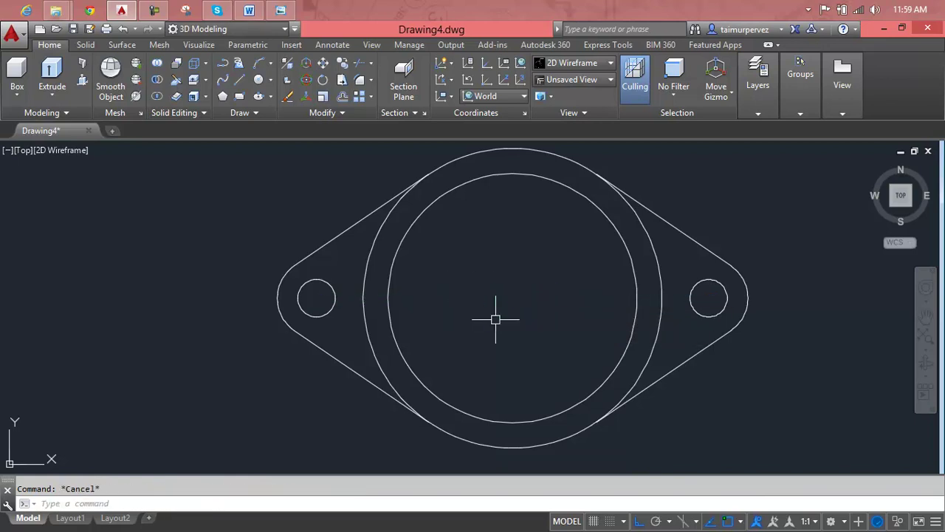
text(re)
key(Return)
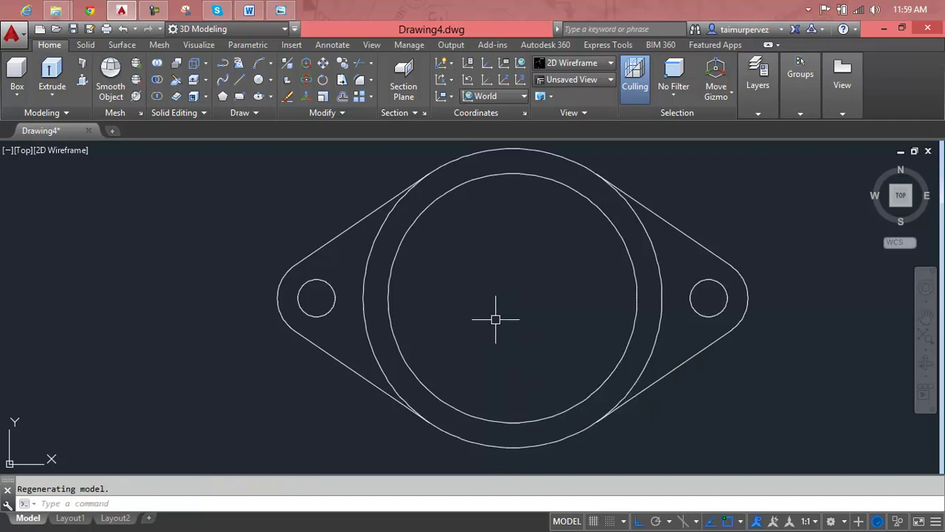
text(tr)
Step: Trim the outer circle's left and right arcs between the tangent lines
key(Return)
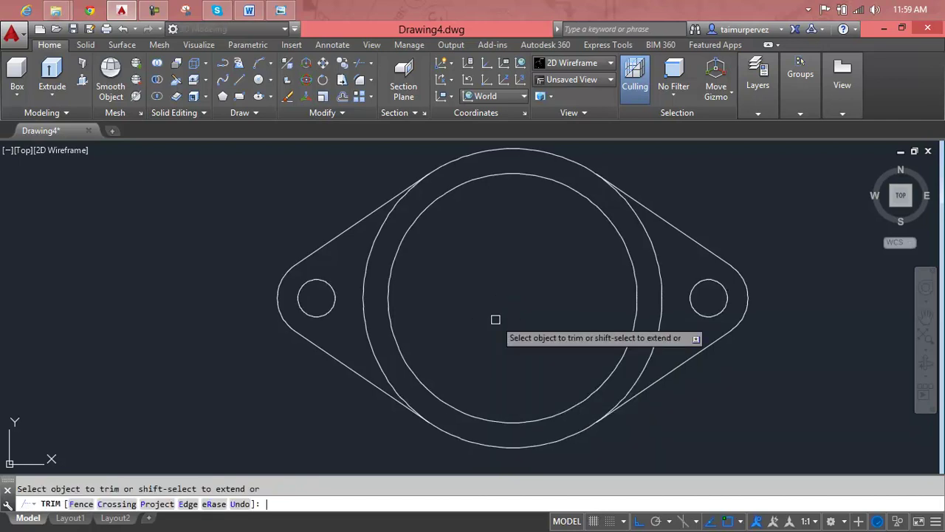
click(371, 245)
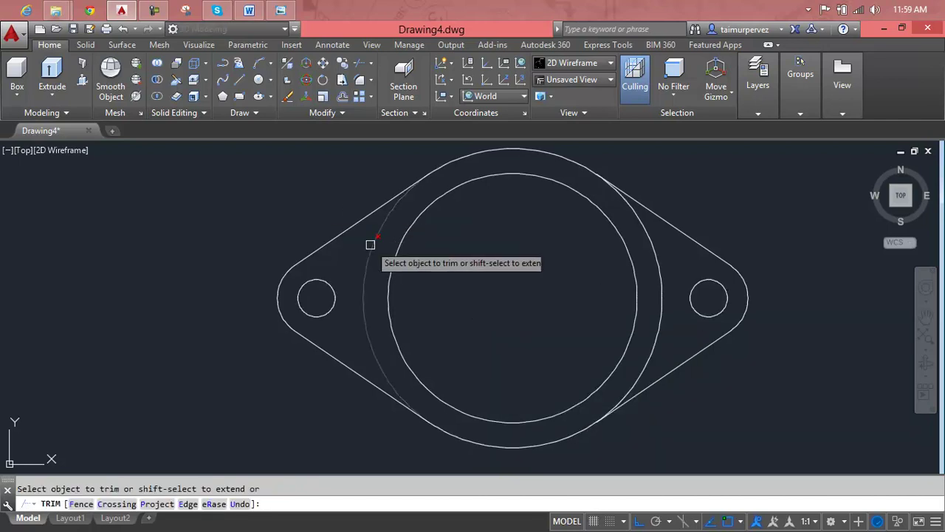
click(658, 268)
scroll(644, 283, down, 3)
middle_drag(643, 280, 507, 296)
key(Escape)
key(Escape)
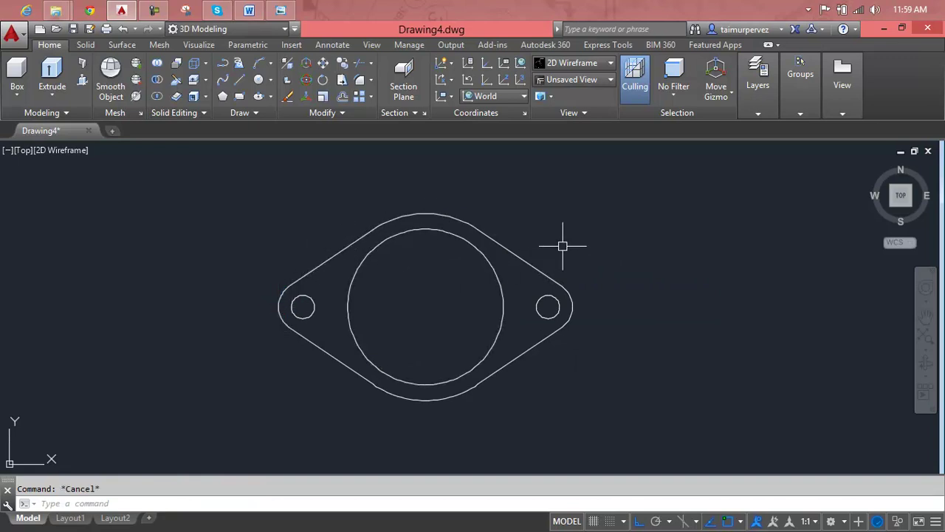
text(J)
Step: Join the eight outline pieces—tangent lines, top/bottom arcs and ear arcs—into one polyline
key(Return)
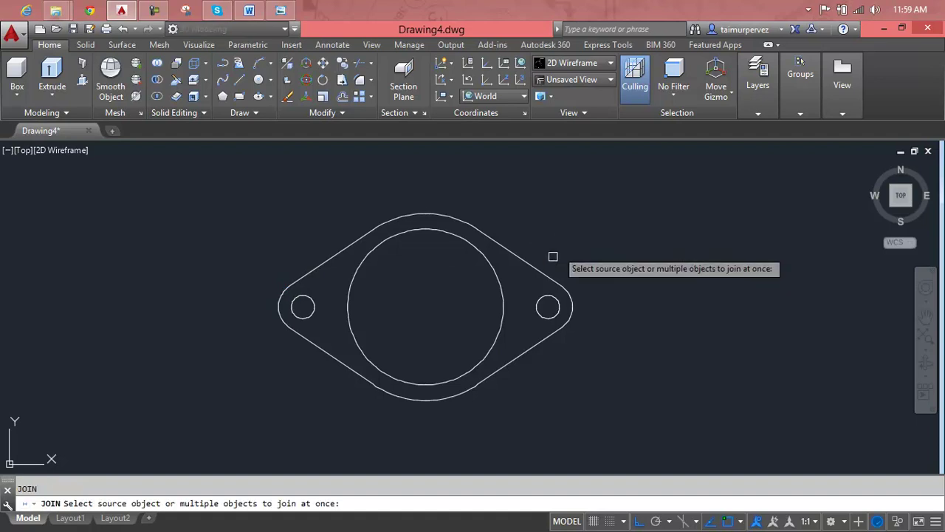
click(548, 275)
click(460, 220)
click(336, 252)
click(285, 312)
click(304, 336)
click(396, 394)
click(489, 374)
click(573, 313)
key(Return)
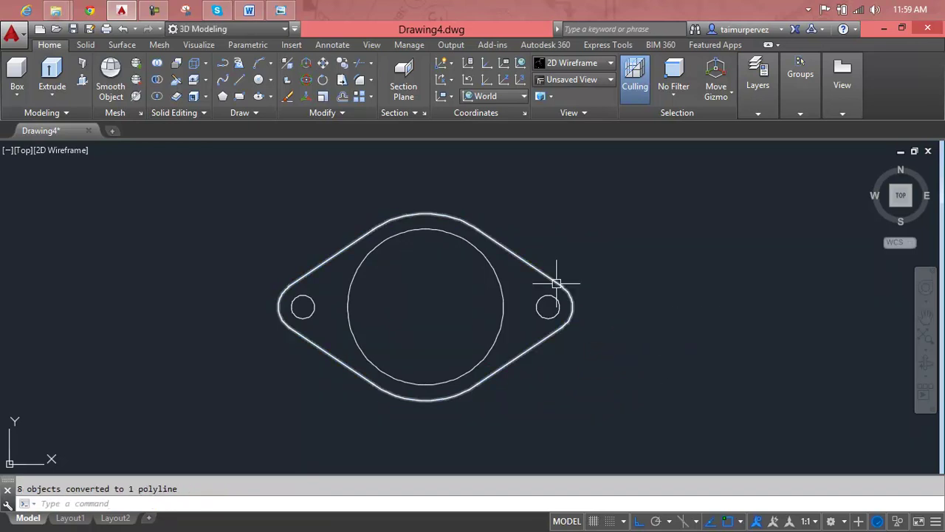
Step: Copy the central bore circle to the right of the flange, level with it
scroll(504, 297, down, 4)
middle_drag(504, 297, 409, 280)
key(Escape)
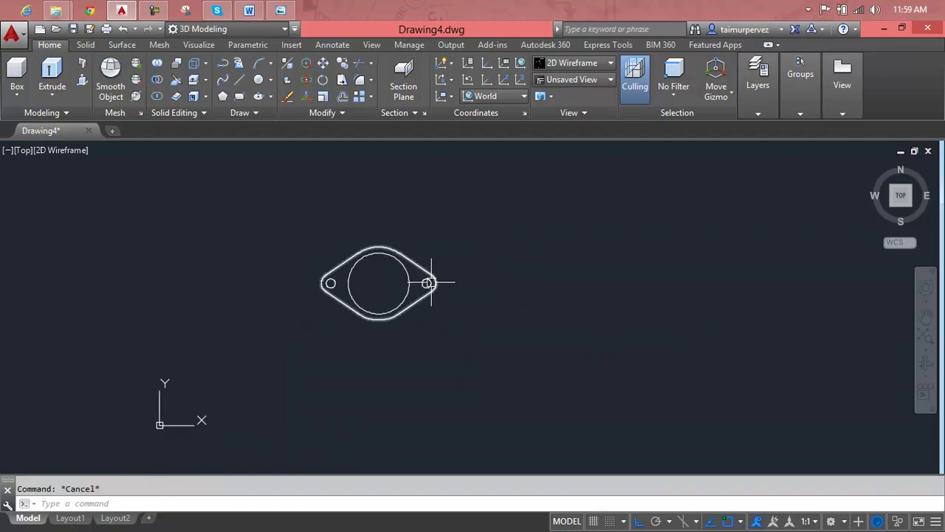
text(ct o)
key(Return)
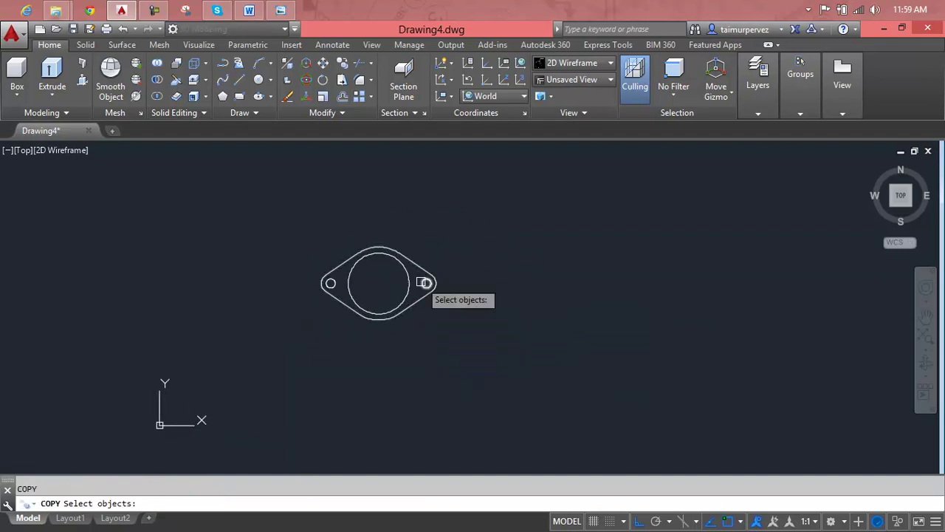
click(410, 284)
key(Return)
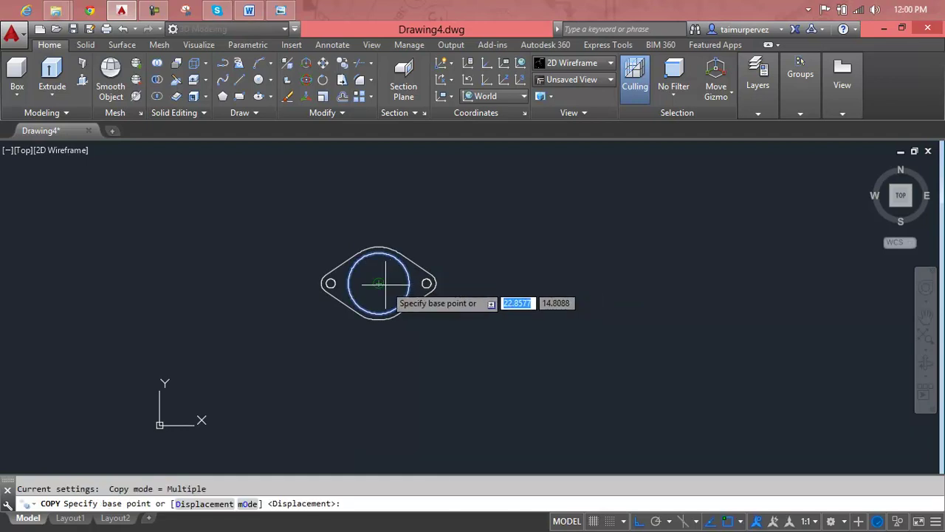
click(379, 284)
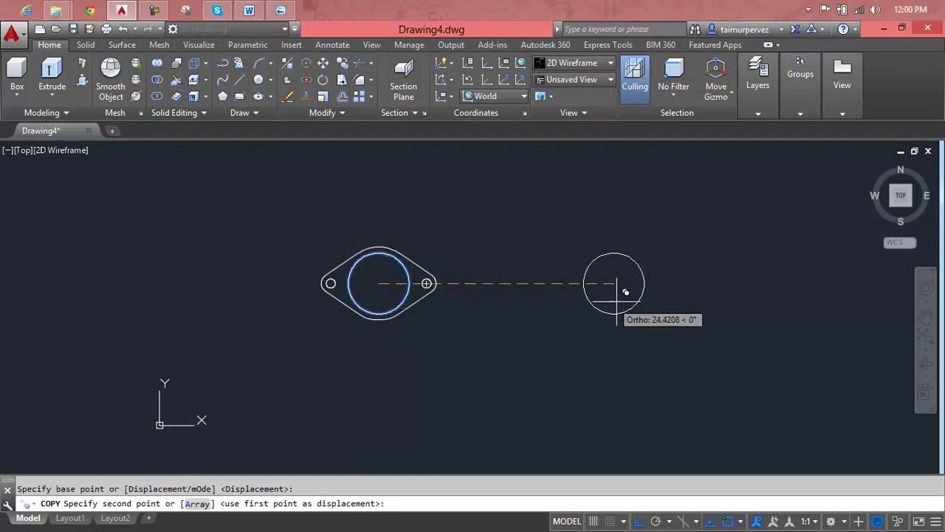
click(616, 284)
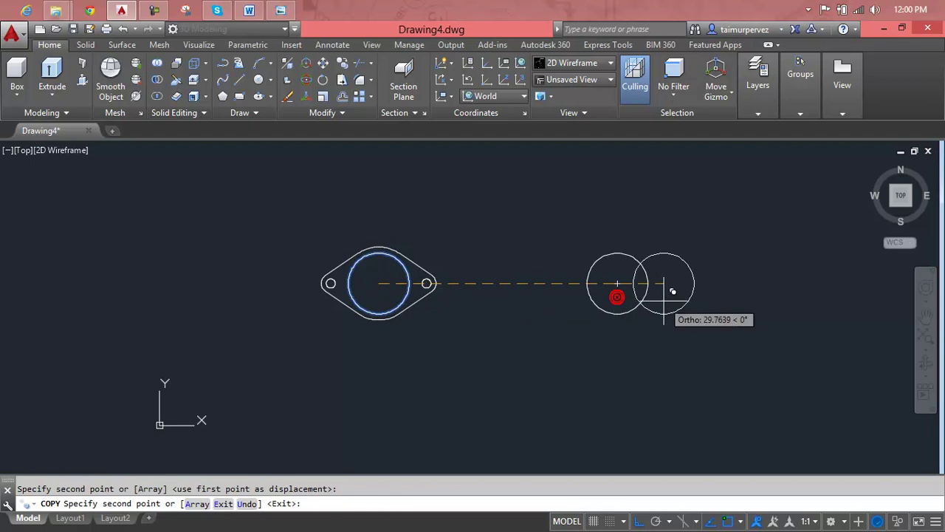
key(Escape)
scroll(639, 282, up, 6)
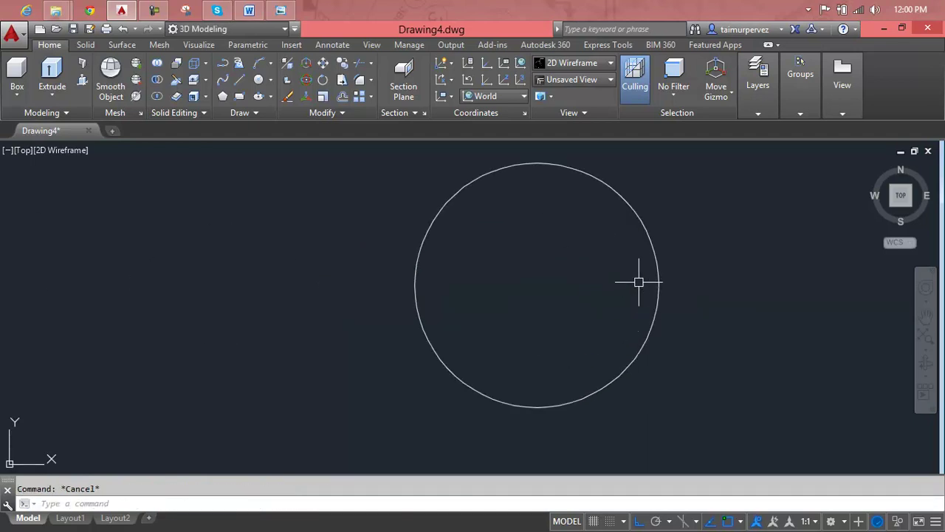
text(o)
Step: Try offsetting the copied circle by 1 and then 0.5, abandoning both
key(Return)
text(1)
key(Return)
click(658, 273)
key(Escape)
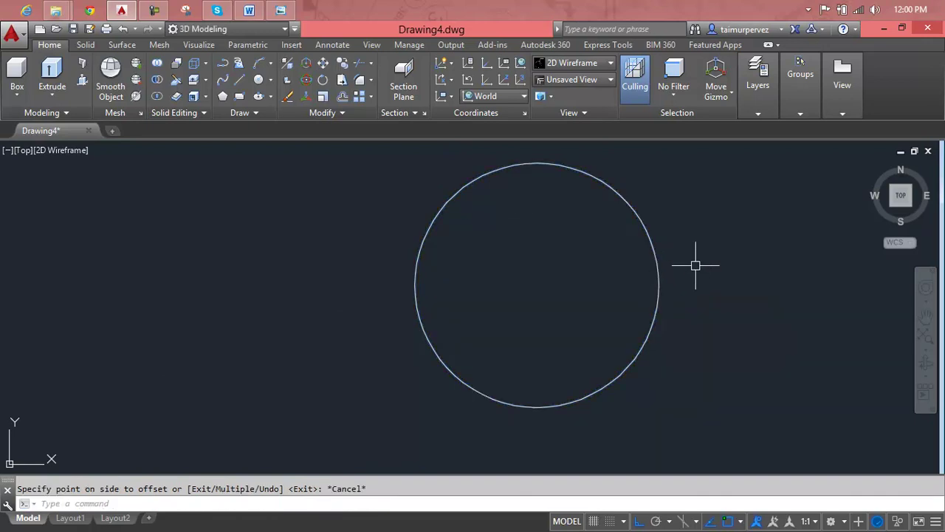
text(o)
key(Return)
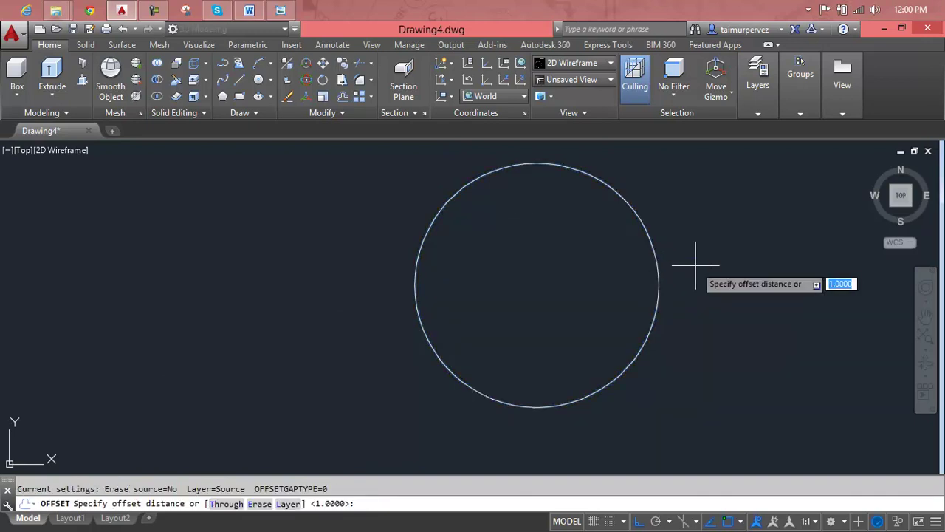
key(Return)
click(658, 262)
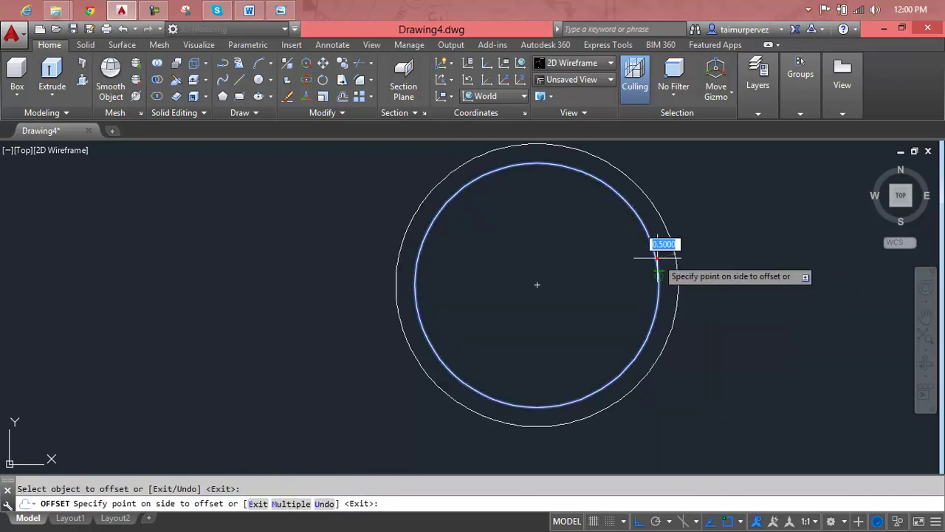
key(Escape)
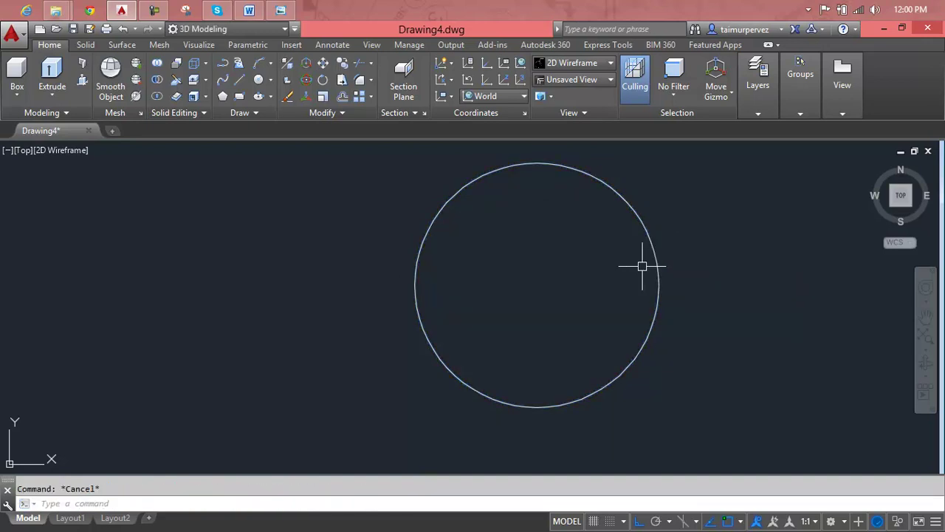
Step: Try offset distances of 0.1 and 2 on the copied circle, abandoning both
text(o)
key(Return)
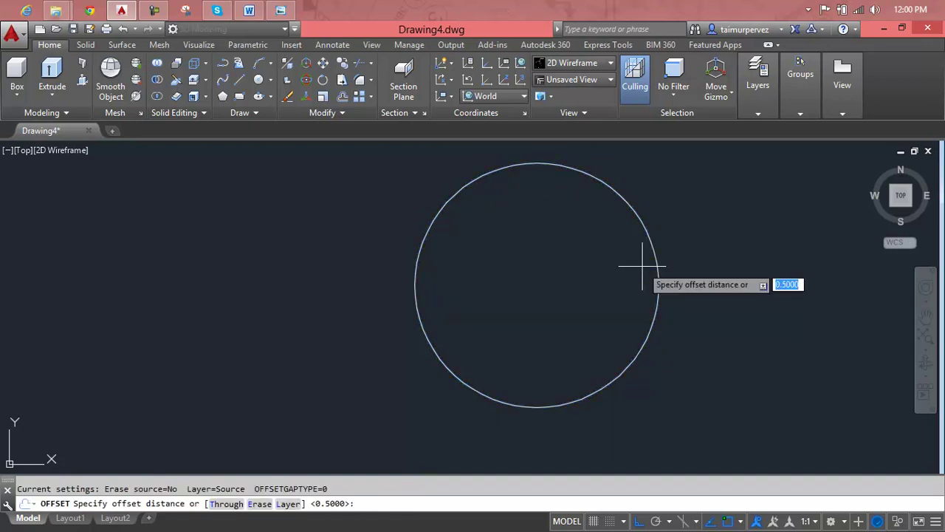
text(.1)
key(Return)
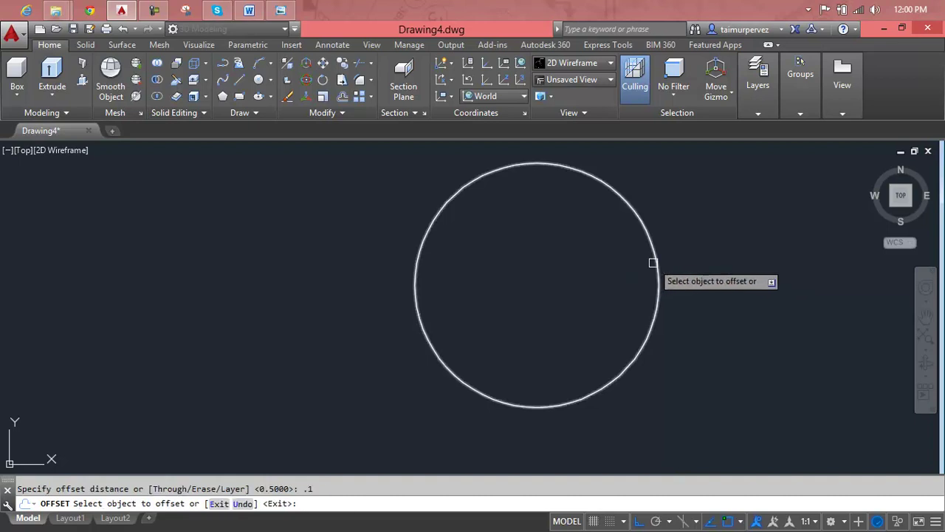
click(653, 263)
key(Escape)
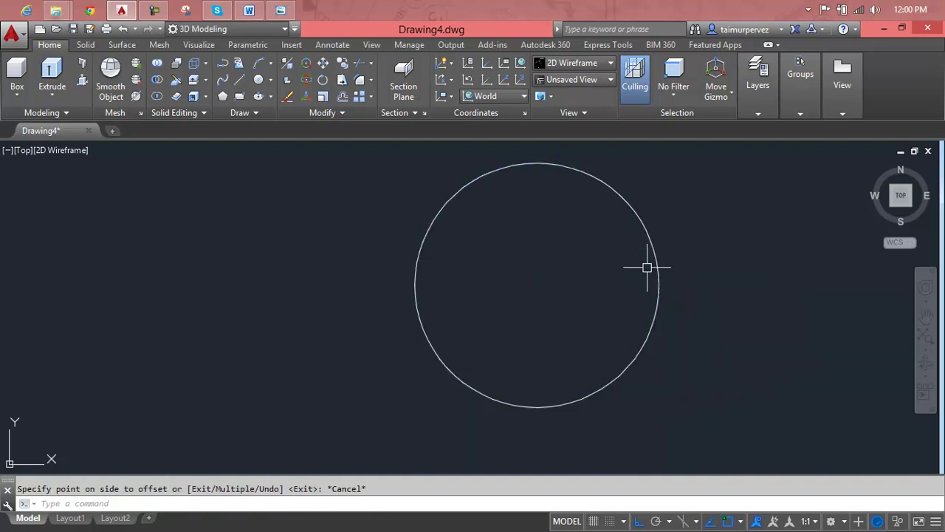
key(Return)
text(02)
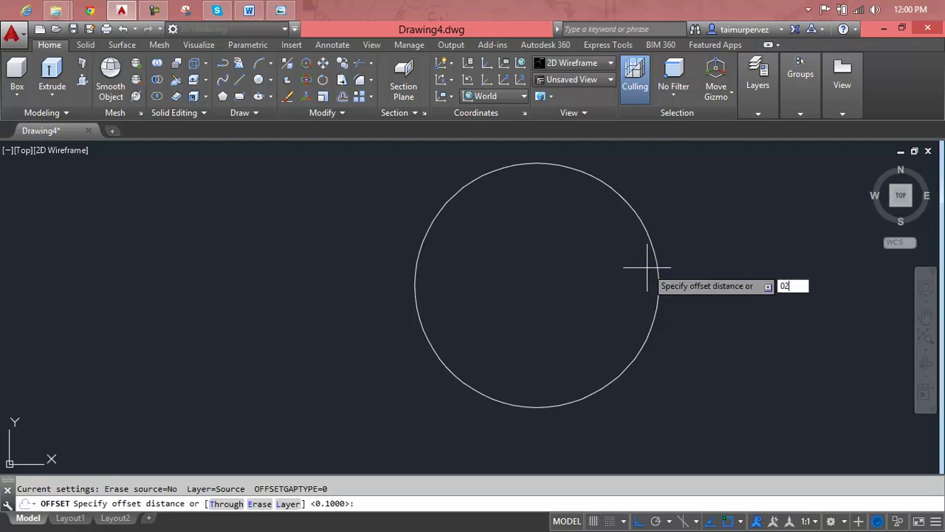
key(Return)
click(655, 264)
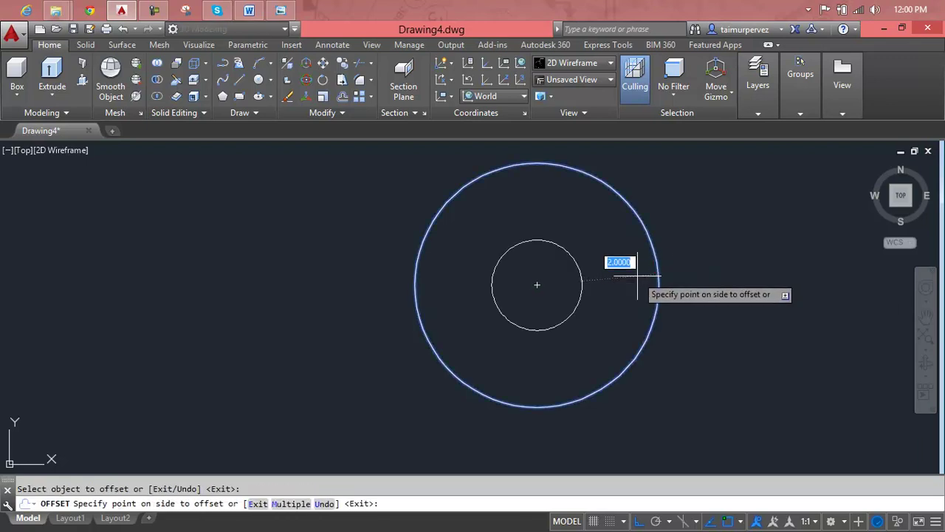
key(Escape)
Step: Offset the copied circle 0.2 inward to form the thin pipe-wall ring
text(o)
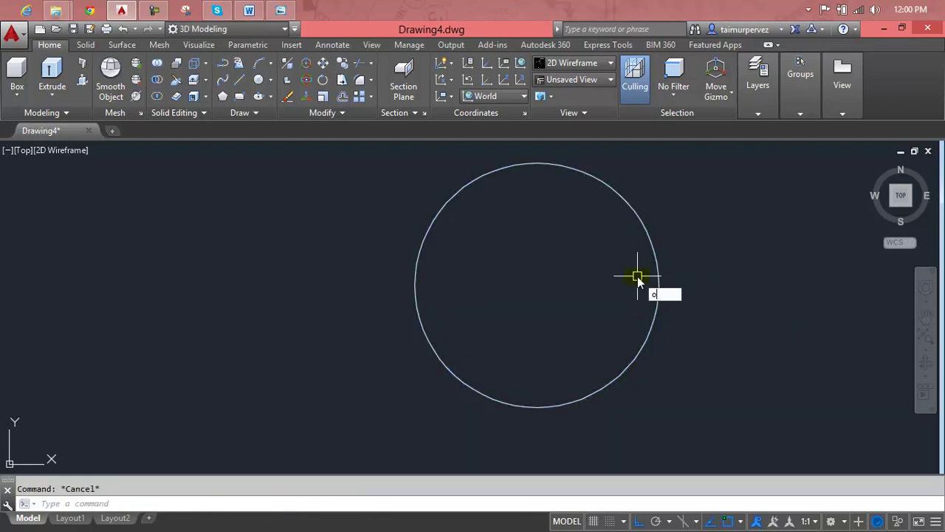
key(Return)
text(2)
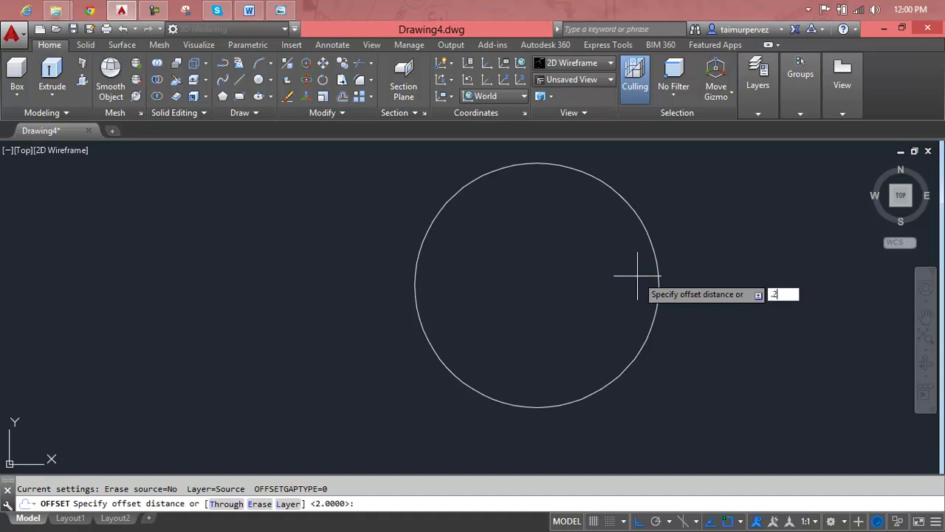
key(Return)
click(655, 270)
click(650, 268)
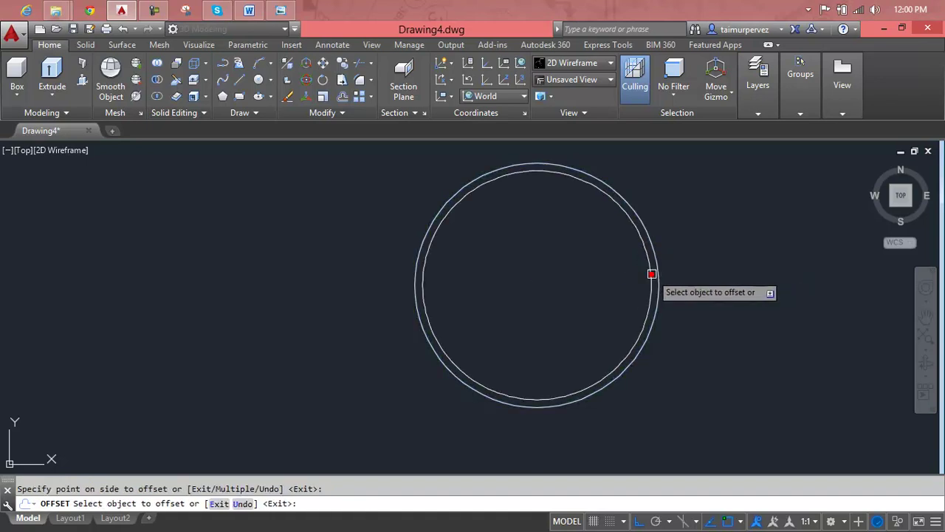
key(Escape)
scroll(664, 246, down, 2)
scroll(662, 249, down, 2)
scroll(662, 249, up, 3)
scroll(661, 254, down, 4)
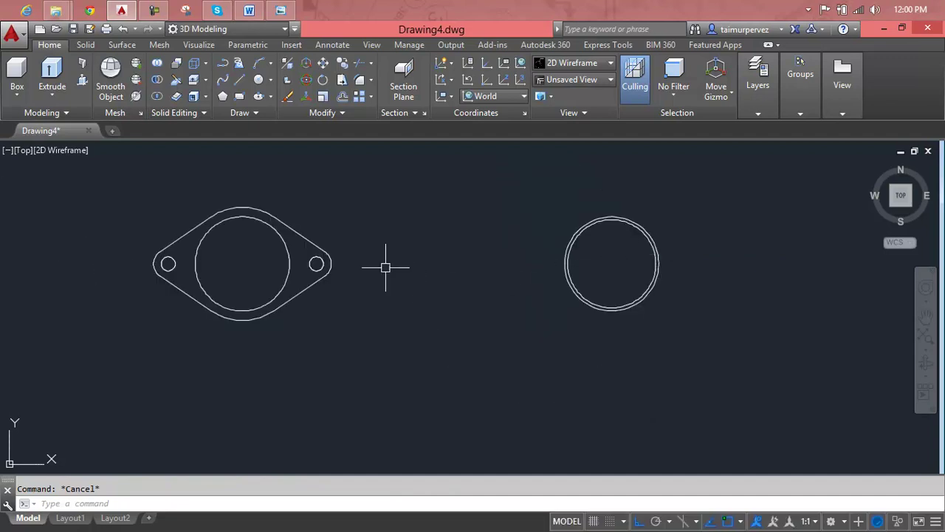
Step: Switch to the Front view and pan and zoom so the flange and ring show edge-on
click(24, 151)
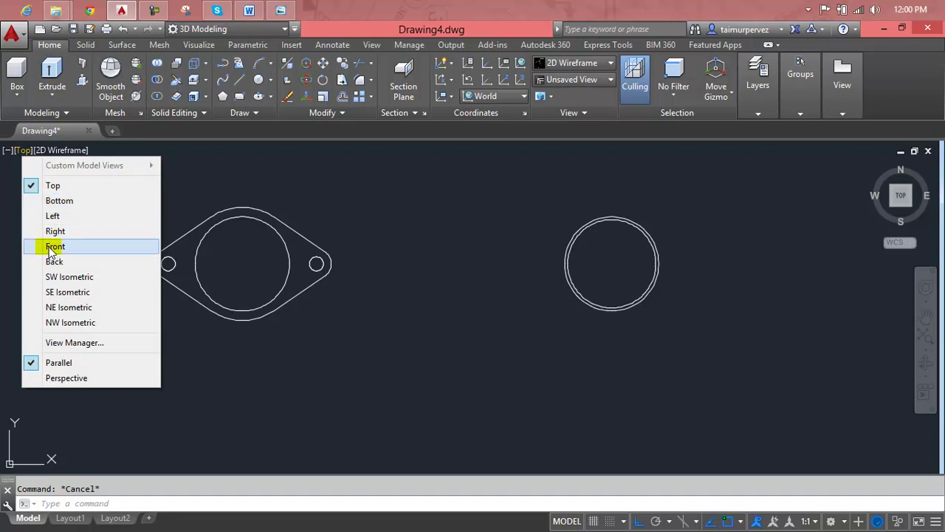
click(54, 246)
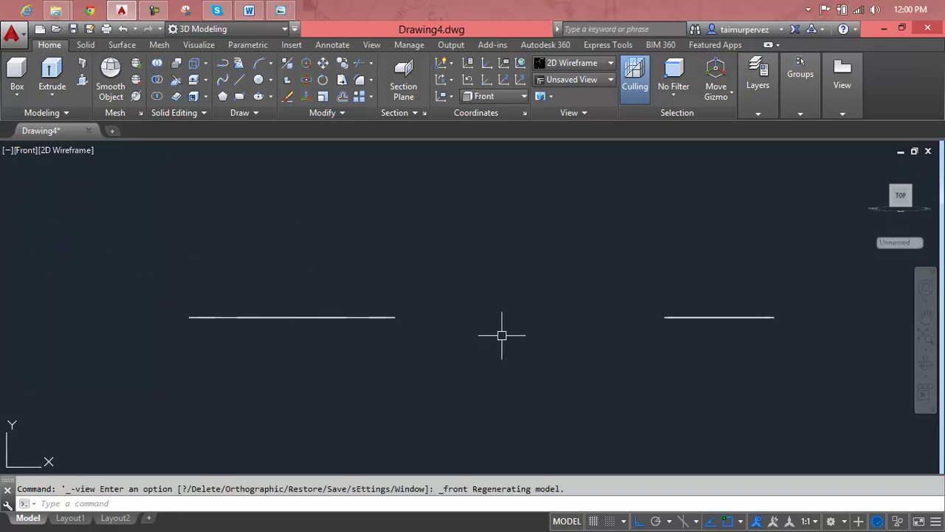
middle_drag(618, 334, 574, 339)
scroll(681, 323, up, 2)
scroll(681, 322, up, 4)
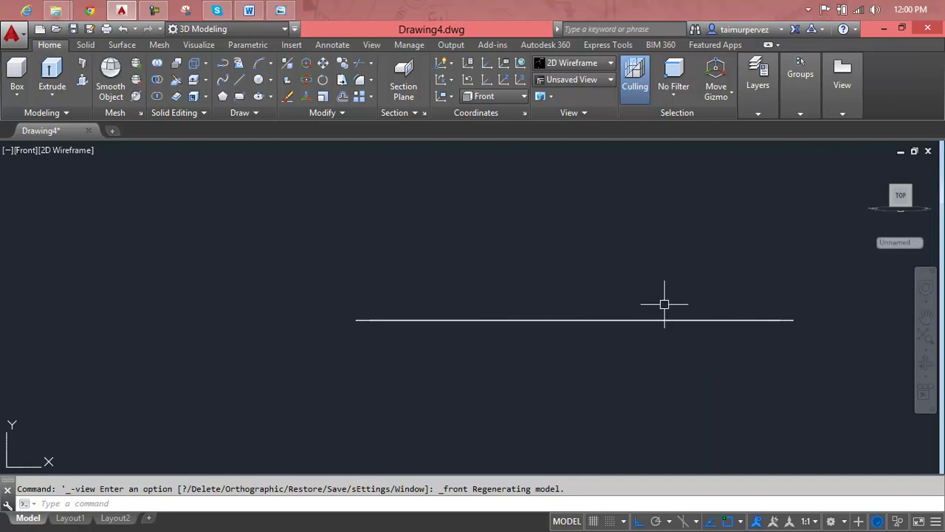
key(Escape)
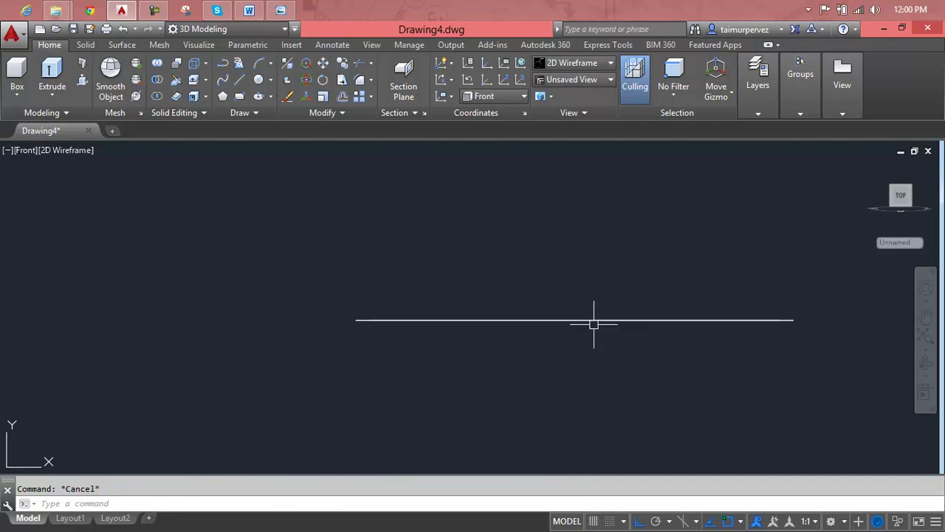
shift+middle_drag(626, 310, 627, 343)
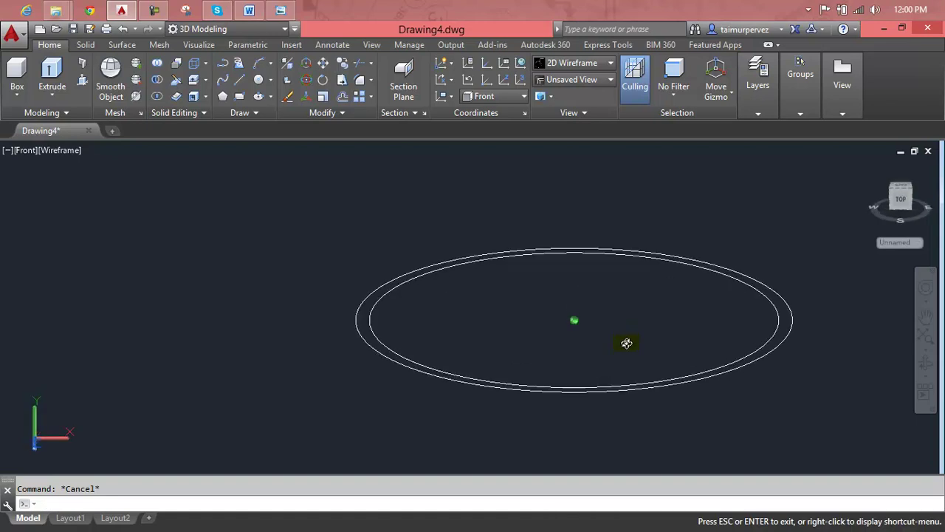
click(906, 207)
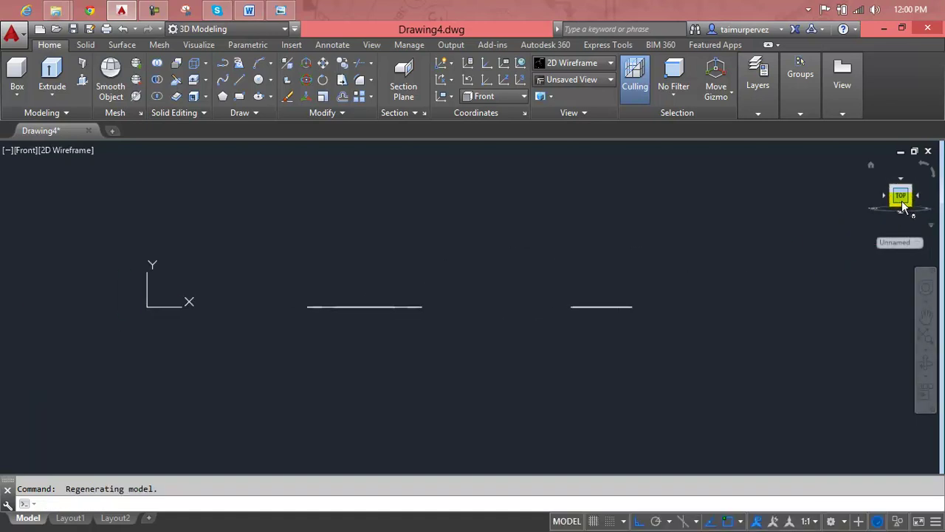
scroll(536, 303, up, 3)
middle_drag(562, 348, 576, 411)
scroll(577, 415, down, 4)
Step: Draw a stepped line from the ring centre: 10 up, 8 right, then 10 up
text(l)
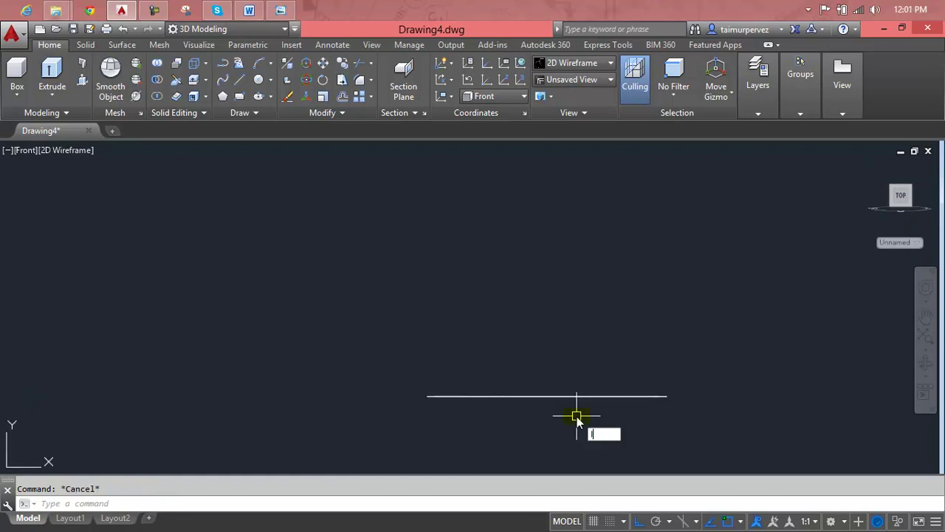
key(Return)
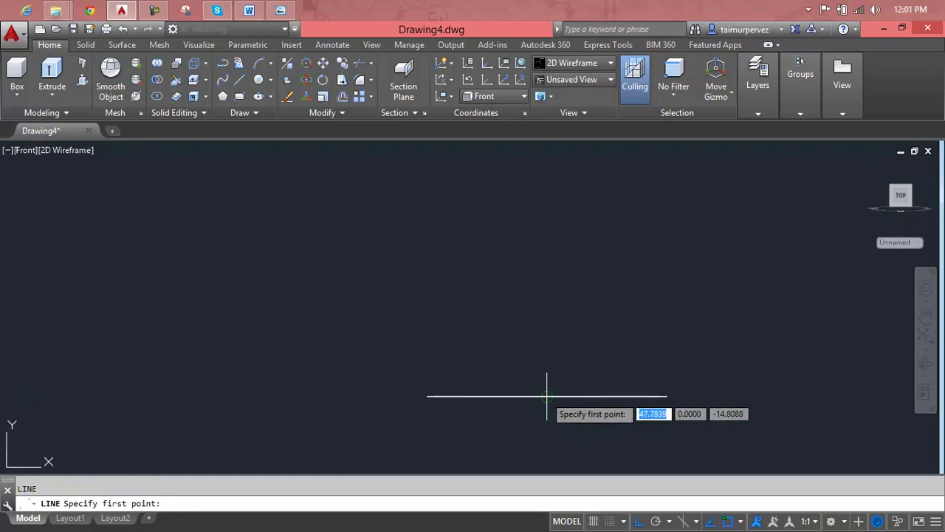
click(546, 395)
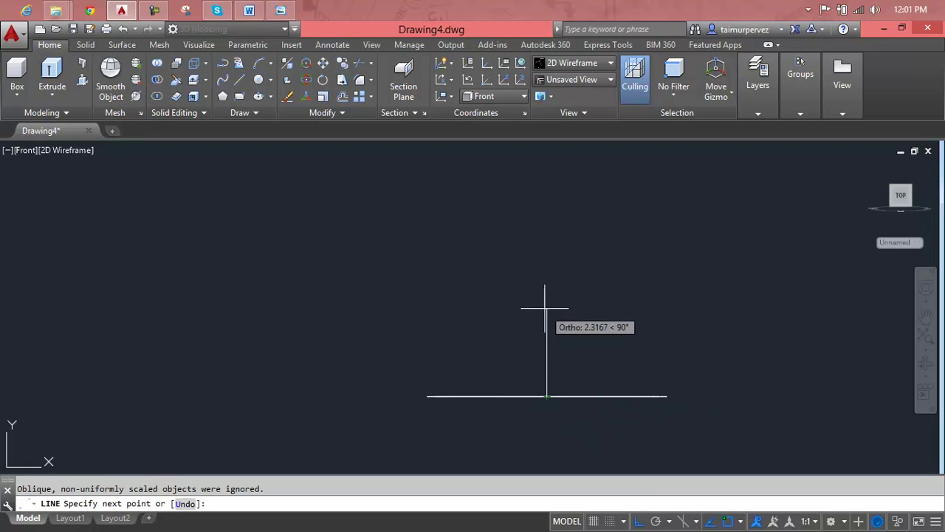
text(10)
key(Return)
scroll(639, 278, down, 5)
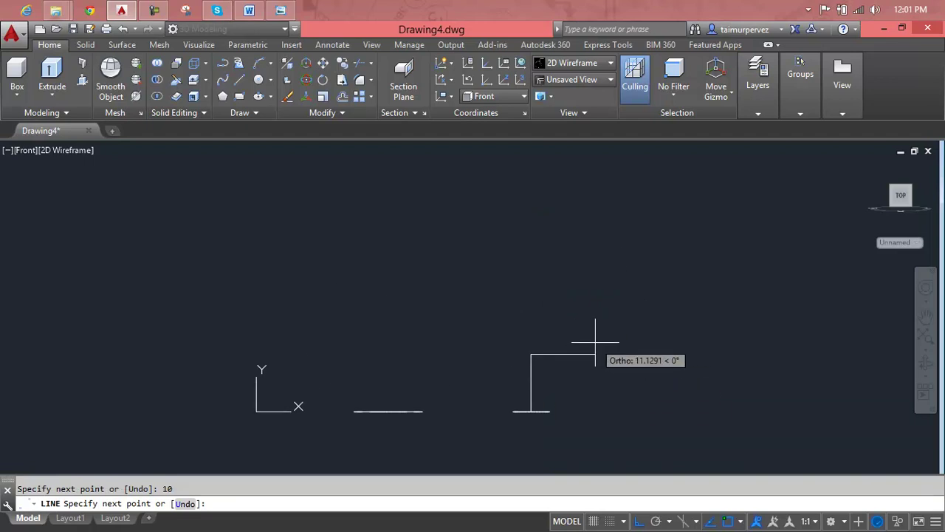
text(8)
key(Return)
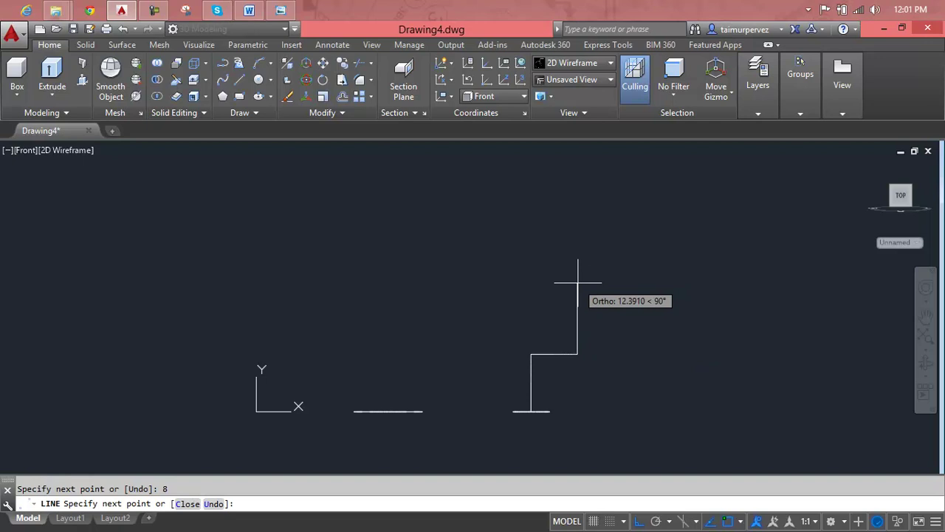
text(10)
key(Return)
key(Return)
scroll(587, 340, up, 2)
key(Escape)
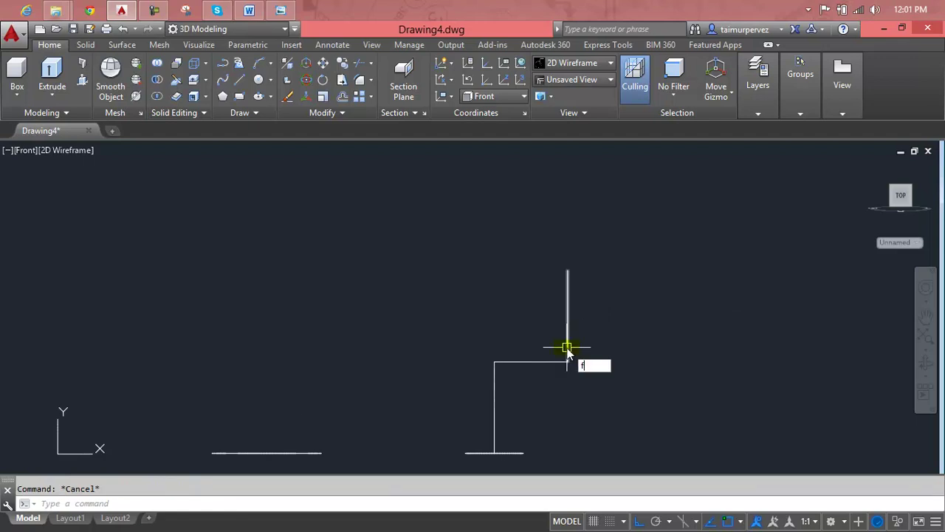
key(Return)
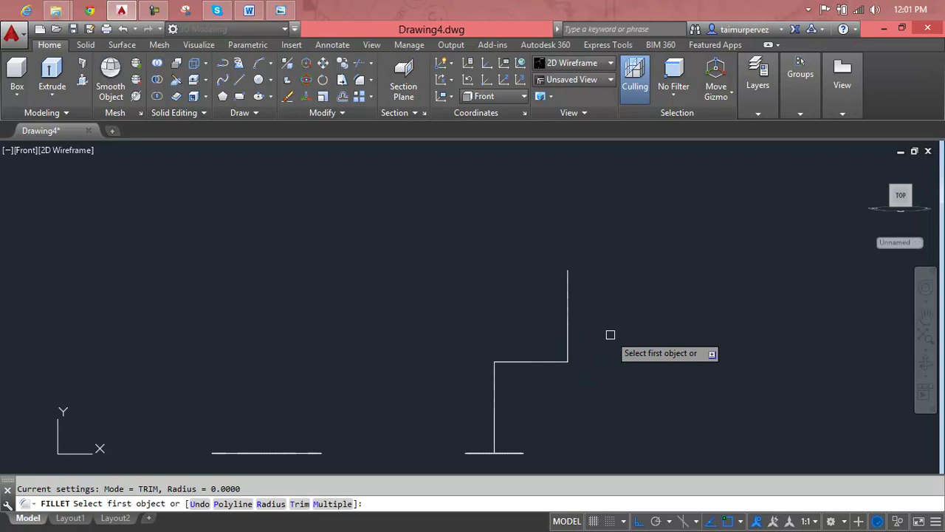
Step: Set the fillet radius to 3 and round the upper corner of the path
text(3)
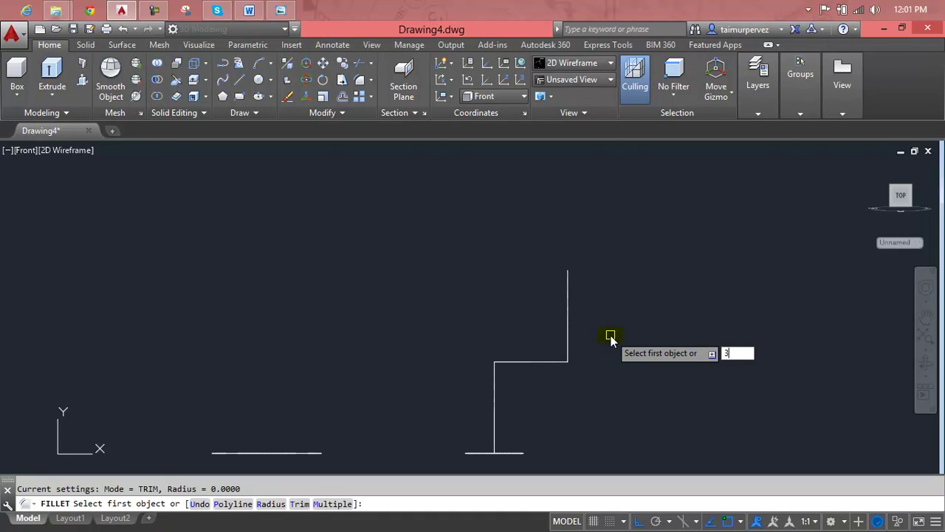
key(Return)
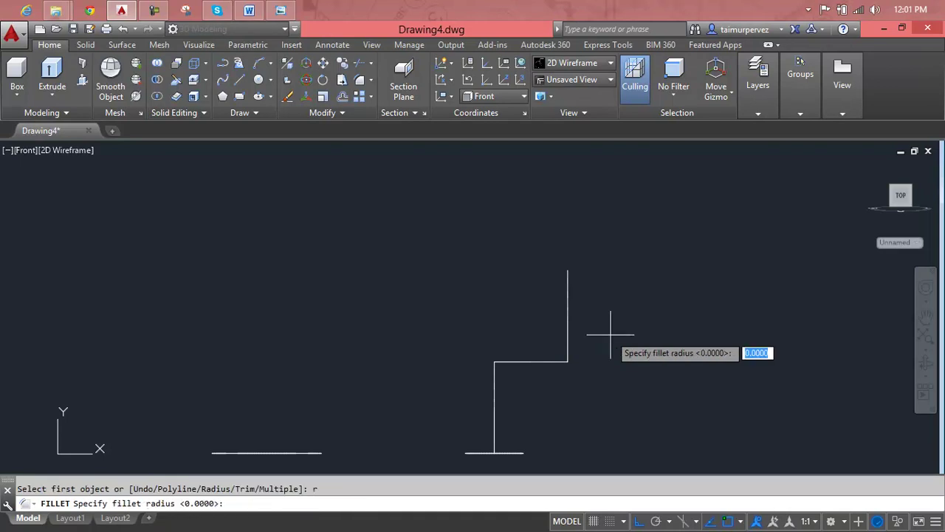
key(Return)
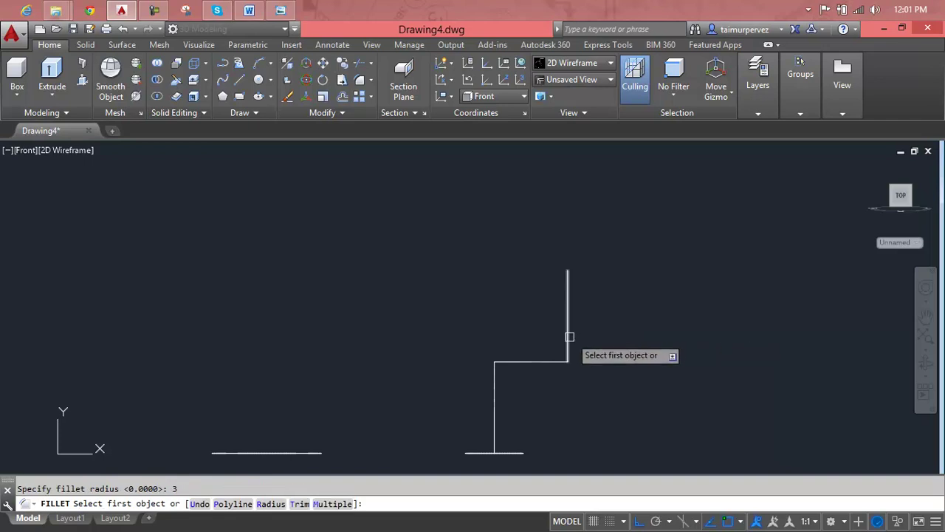
click(564, 339)
click(538, 361)
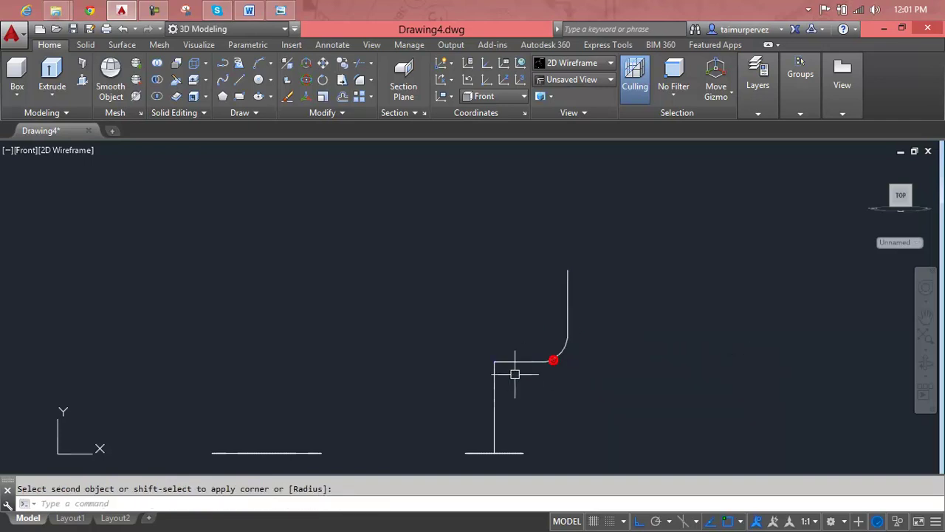
Step: Round the lower corner with the same radius-3 fillet and frame the path
key(Return)
click(493, 390)
click(509, 362)
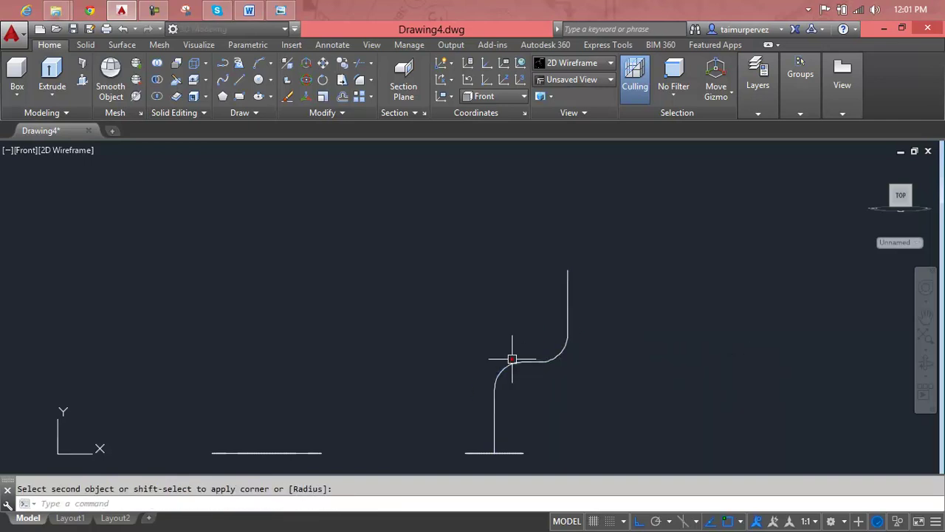
scroll(571, 314, up, 2)
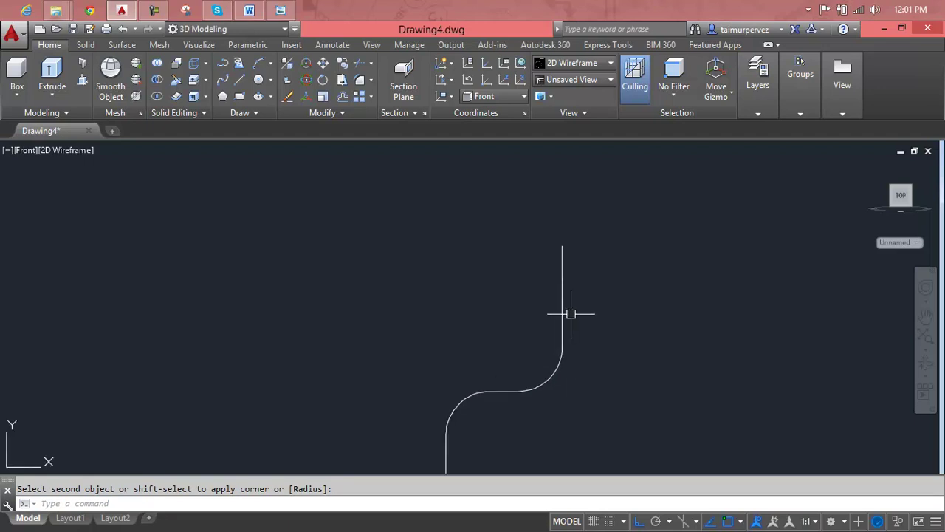
scroll(571, 314, down, 2)
key(Escape)
scroll(571, 314, up, 2)
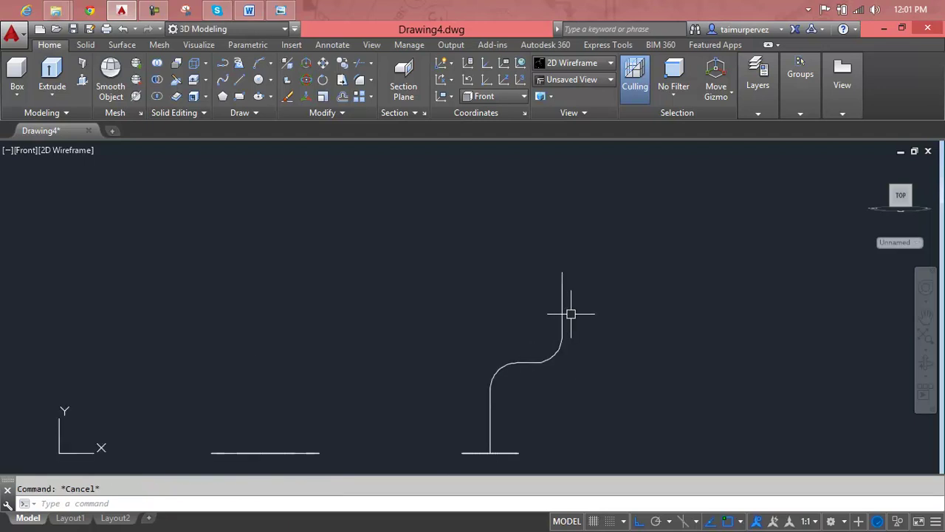
middle_drag(529, 415, 542, 362)
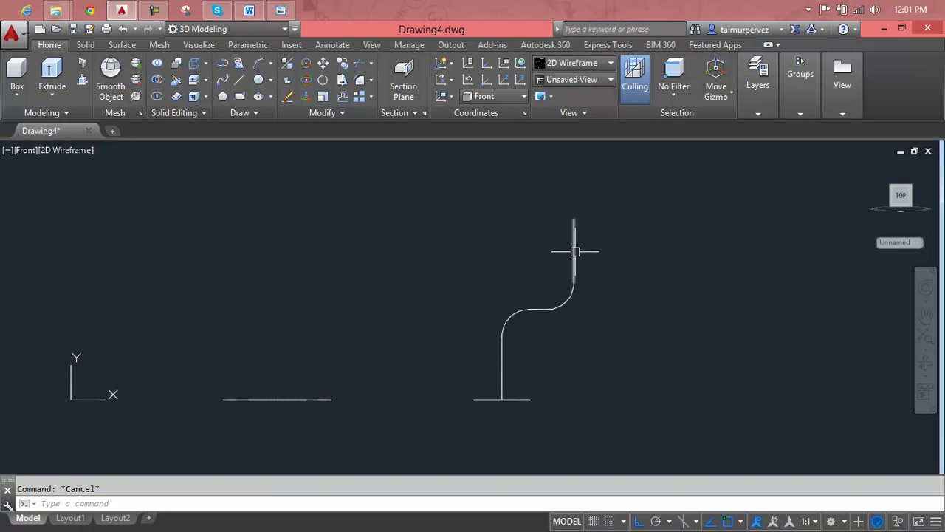
Step: Orbit to a 3D view and try extruding both profile circles, then cancel
scroll(506, 384, up, 4)
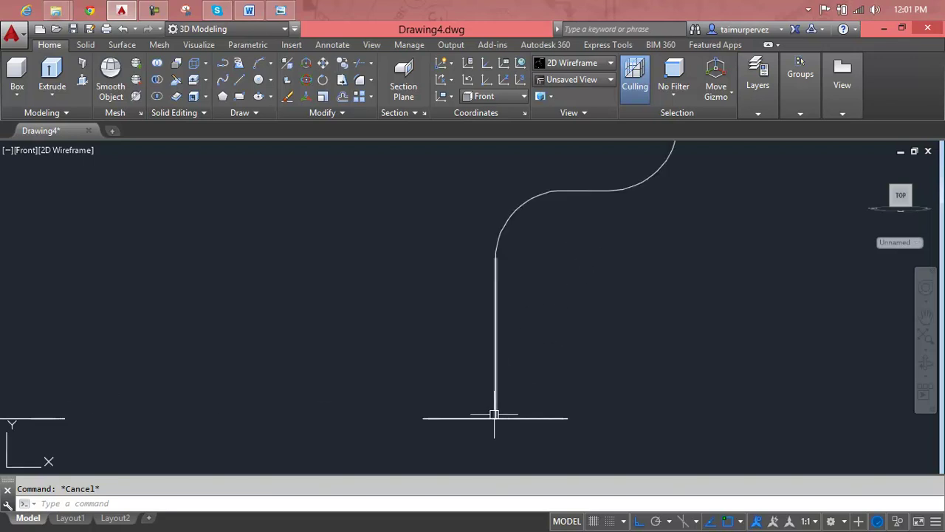
shift+middle_drag(593, 348, 549, 392)
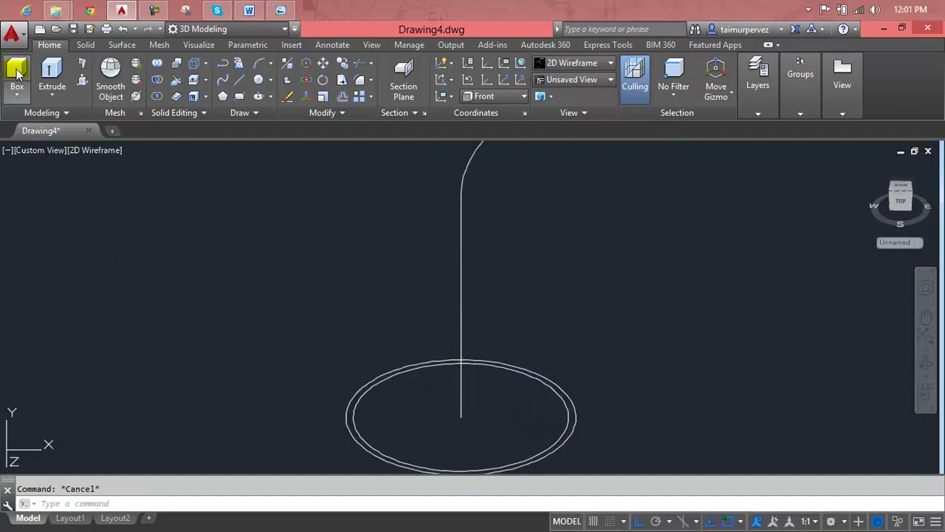
click(52, 70)
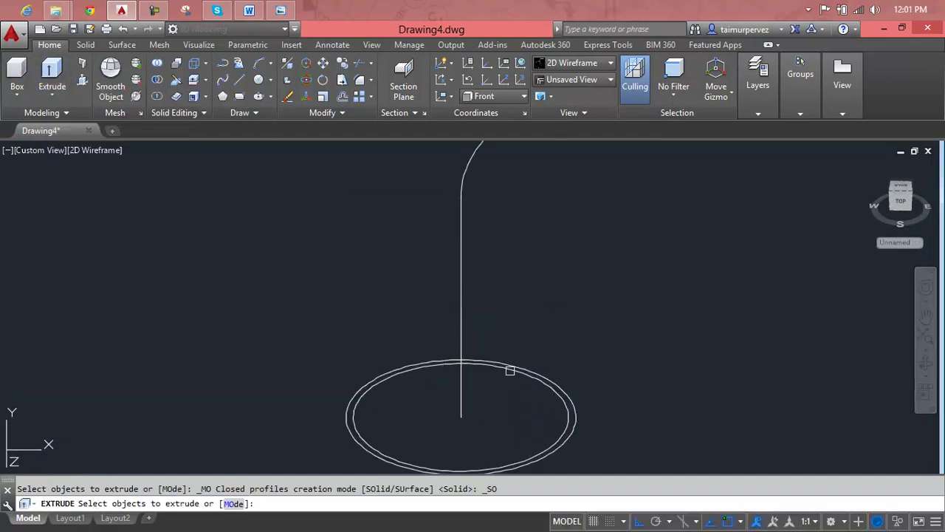
click(589, 359)
click(533, 399)
key(Return)
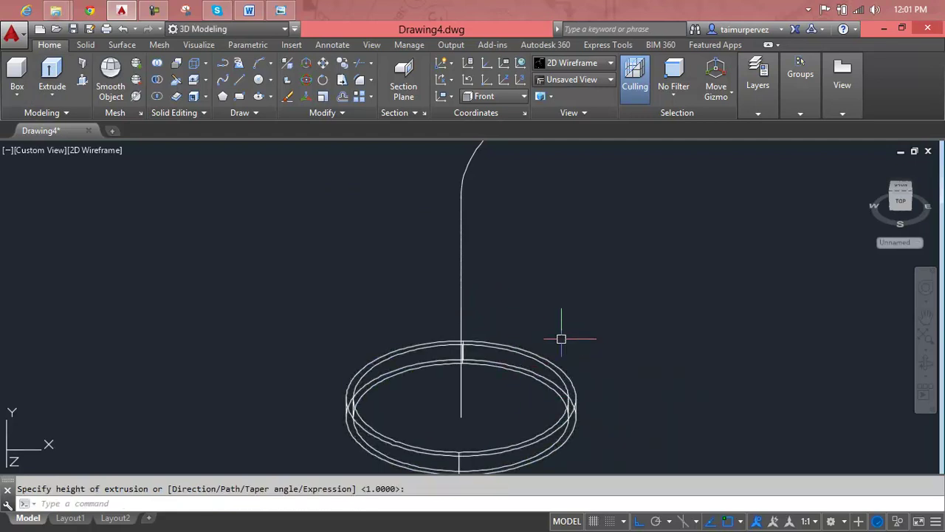
key(Escape)
Step: Retry selecting both circles for extrusion, then cancel and undo the view change
click(52, 73)
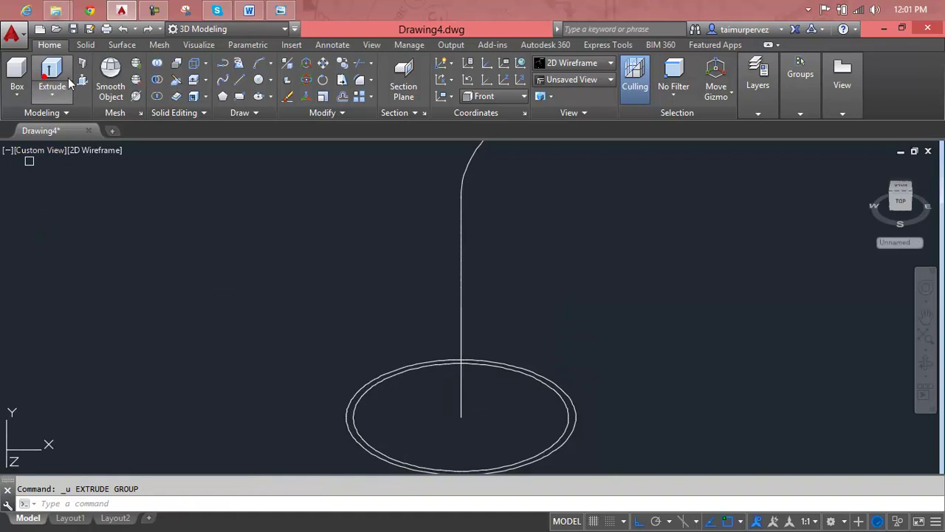
click(559, 342)
click(530, 392)
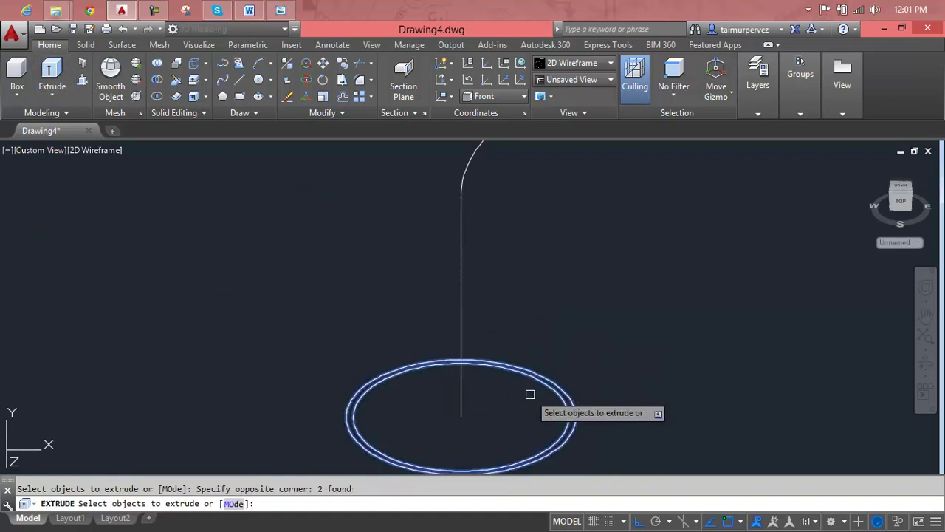
key(Return)
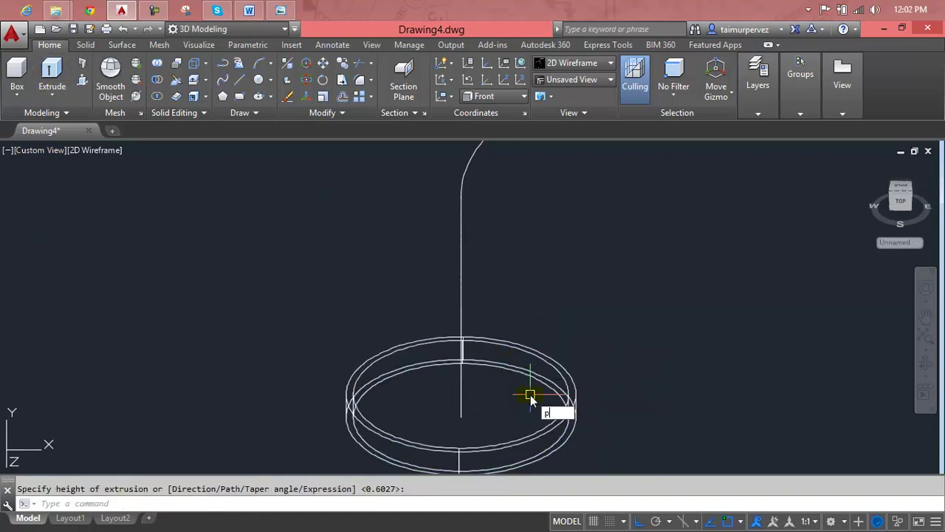
key(Return)
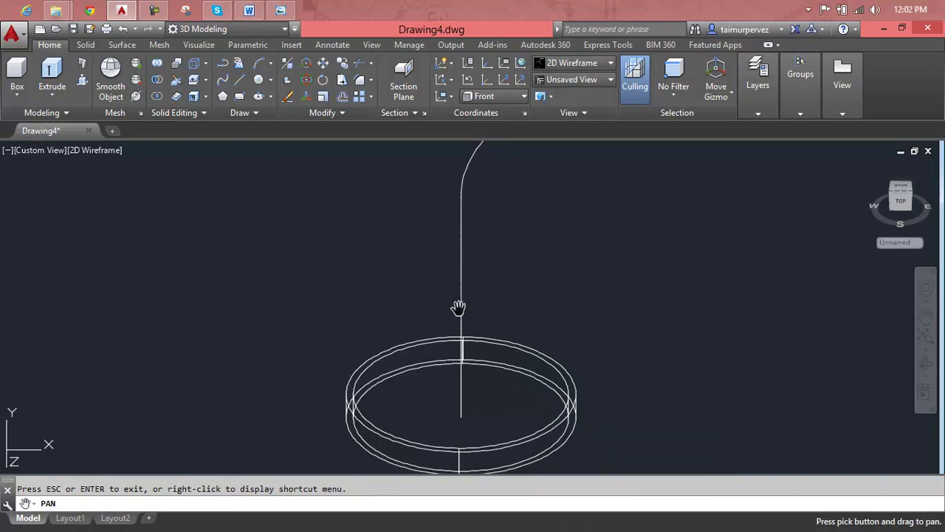
scroll(457, 262, down, 3)
key(Escape)
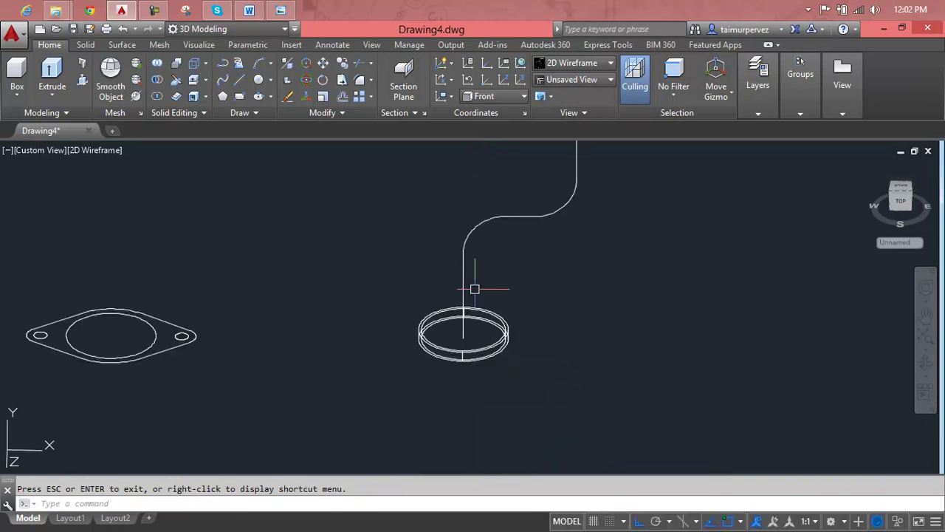
text(e)
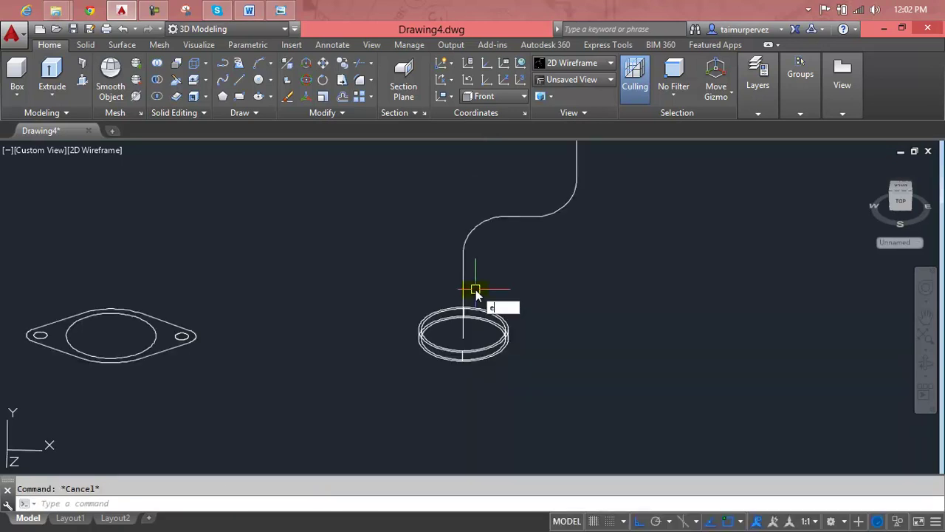
text(xt)
key(Return)
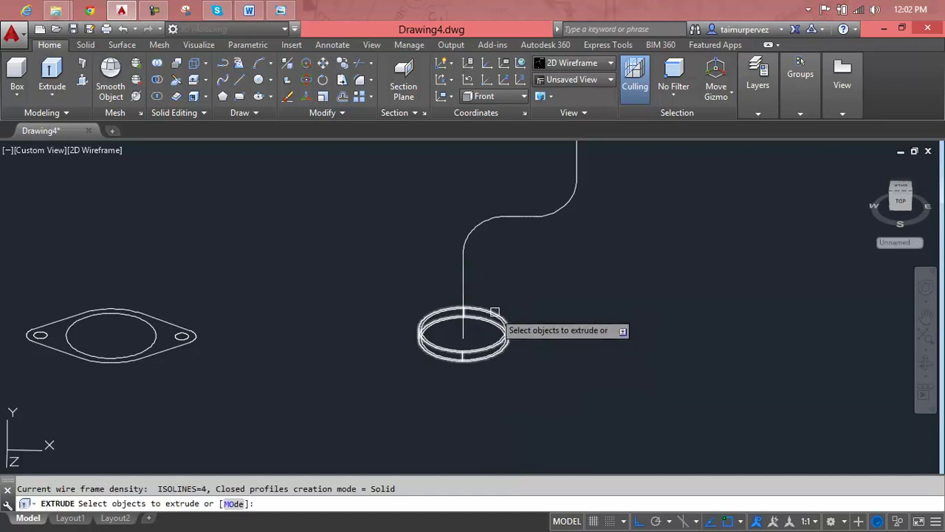
key(Escape)
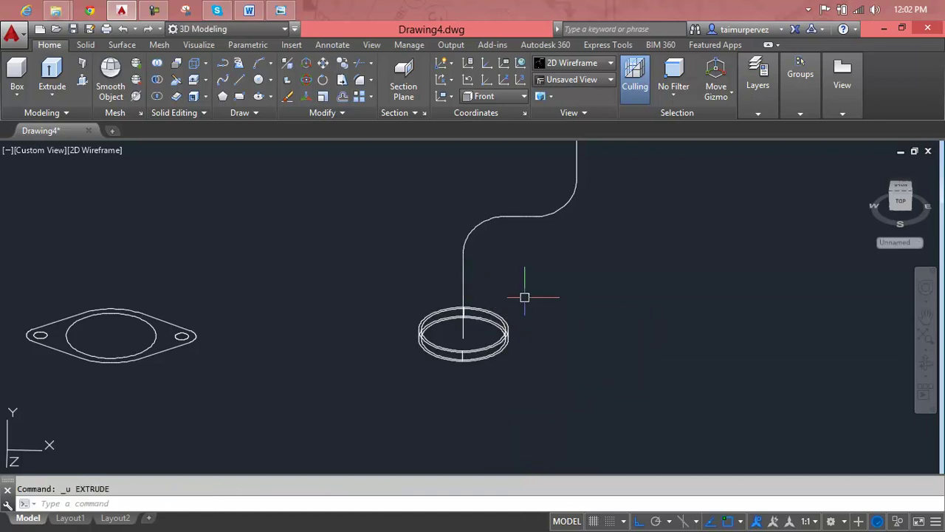
key(ctrl+z)
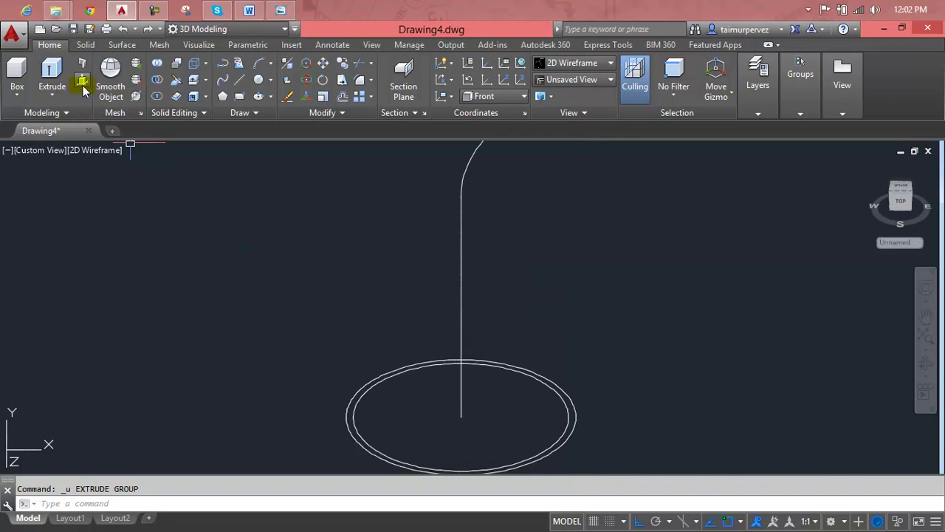
Step: Extrude both circles along the vertical line, then undo the straight cylinder result
click(53, 74)
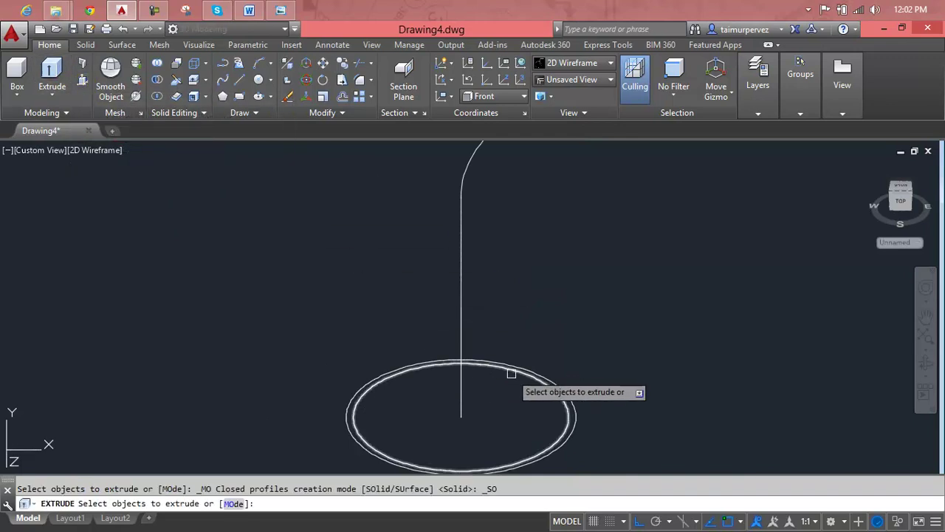
click(540, 365)
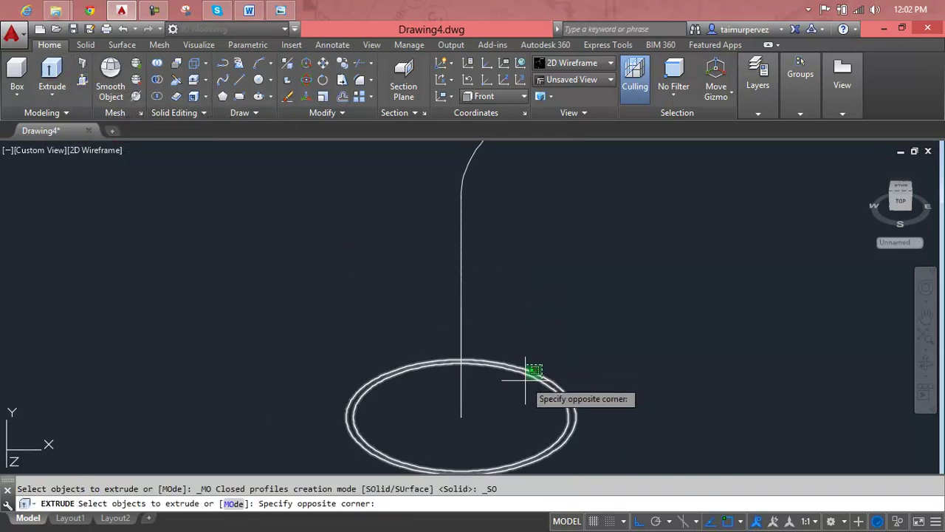
click(524, 381)
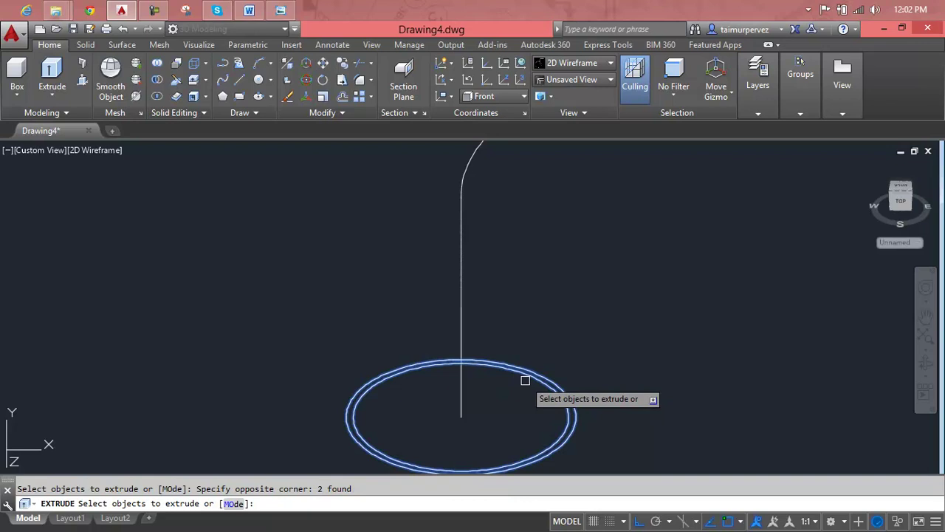
key(Return)
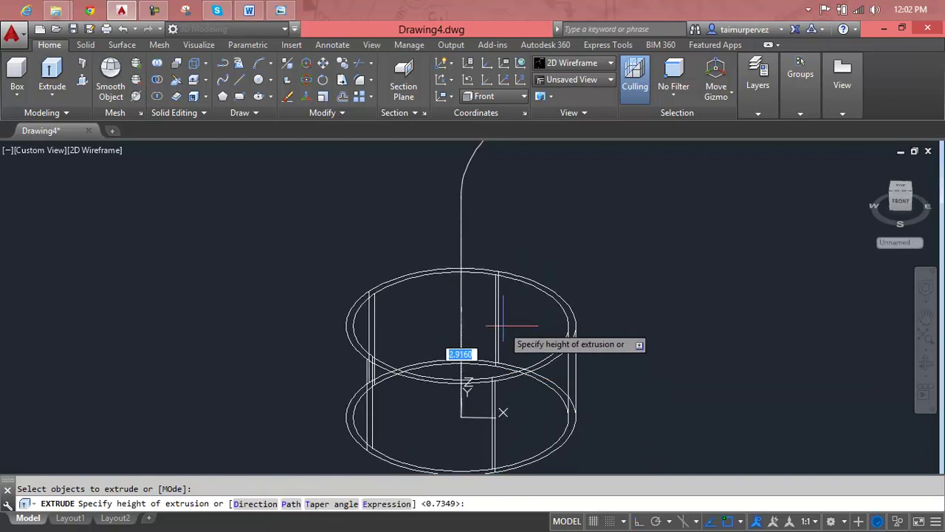
text(p)
key(Return)
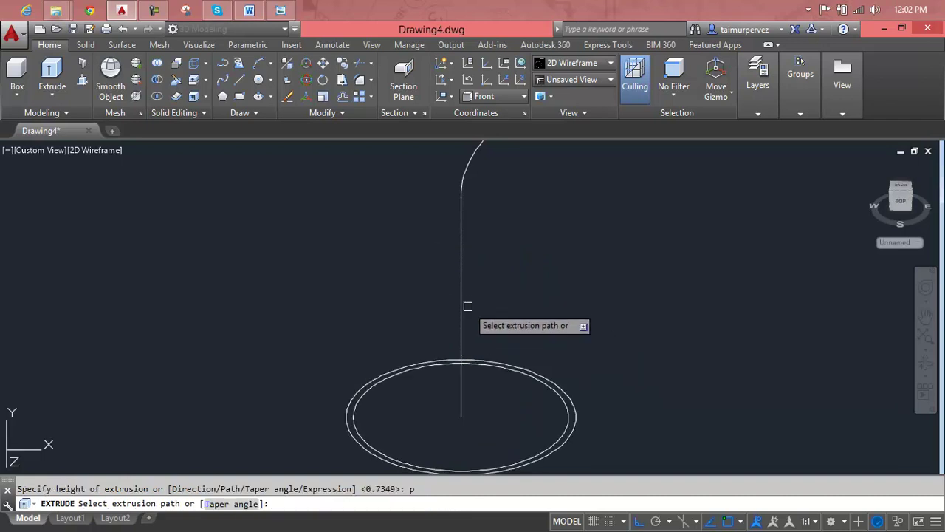
click(463, 297)
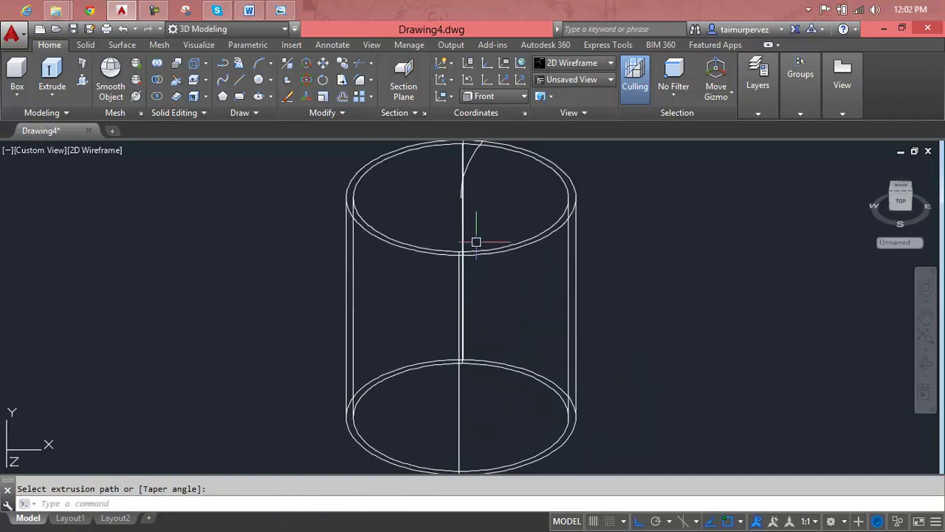
scroll(633, 211, down, 5)
middle_drag(633, 211, 506, 277)
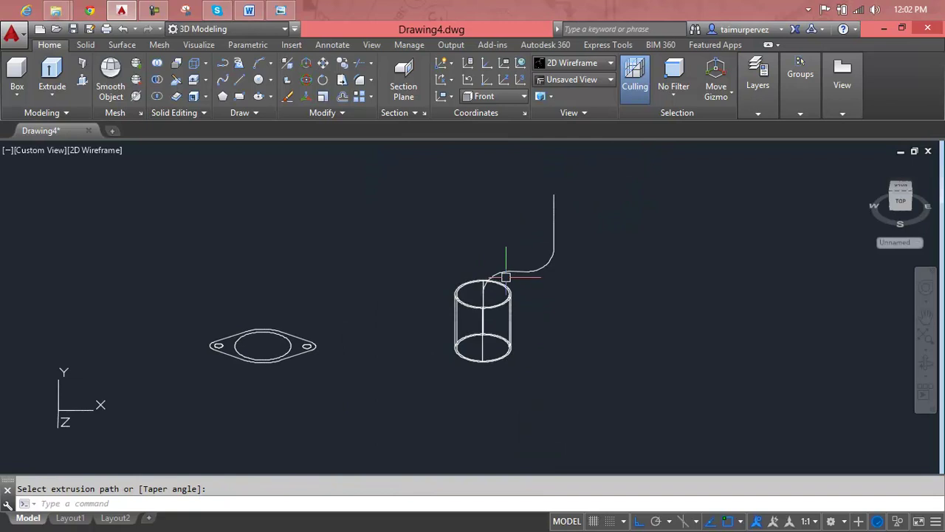
key(Escape)
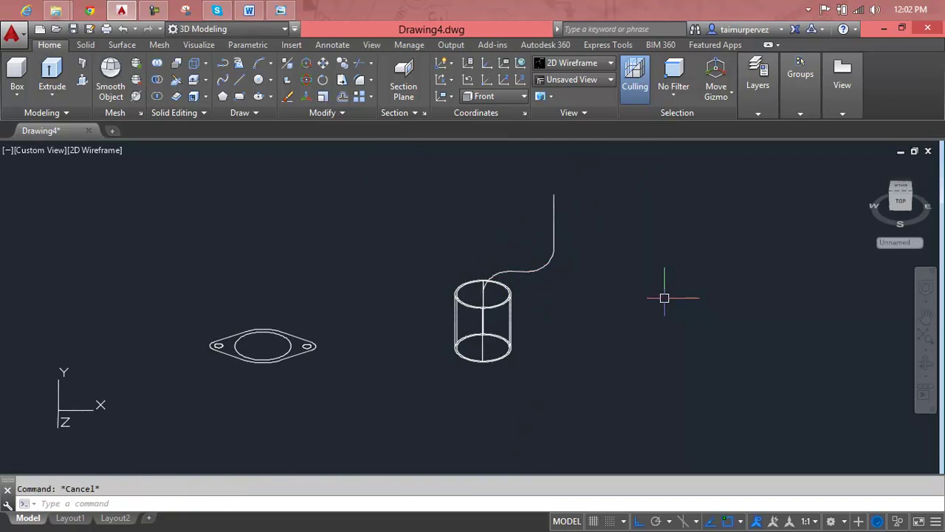
key(ctrl+z)
key(ctrl+z)
scroll(566, 300, down, 3)
middle_drag(566, 300, 464, 355)
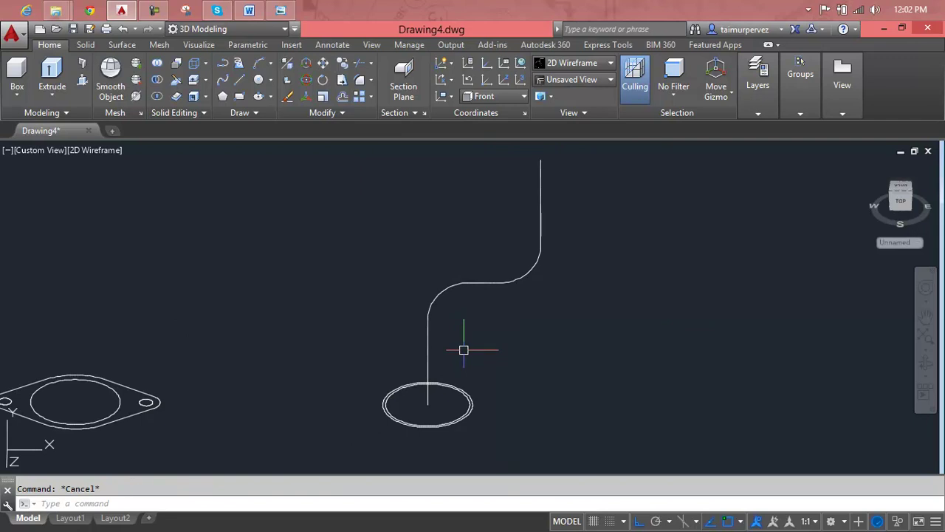
text(J)
Step: Join the five path pieces (lines and fillet arcs) into one polyline
key(Return)
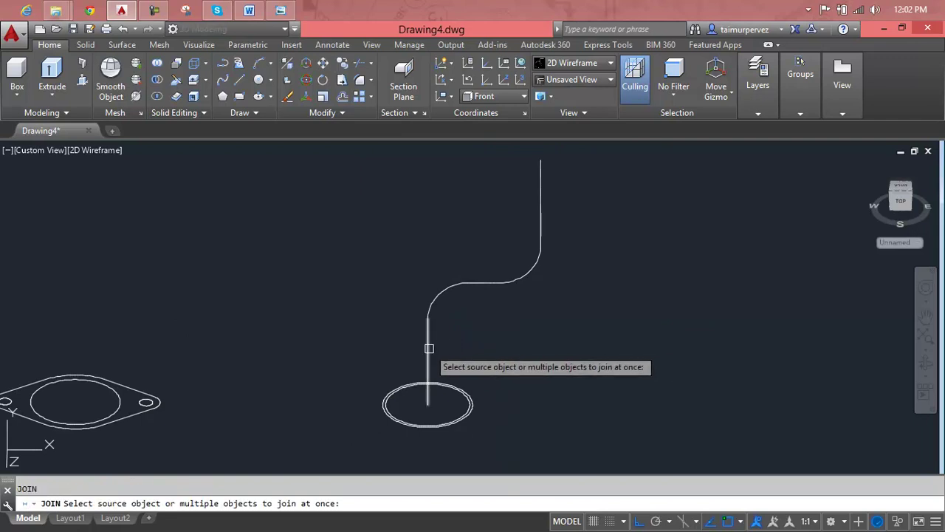
click(428, 348)
click(437, 296)
click(496, 285)
click(539, 244)
click(488, 284)
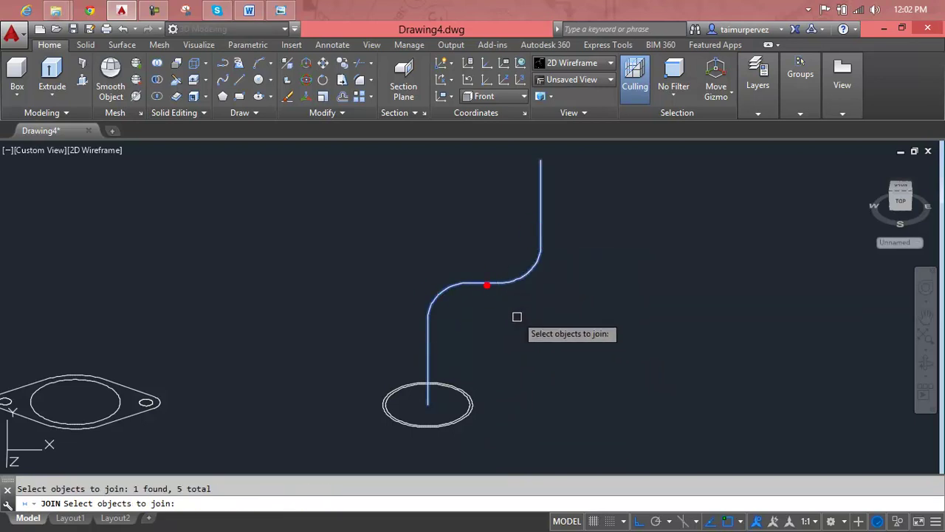
key(Return)
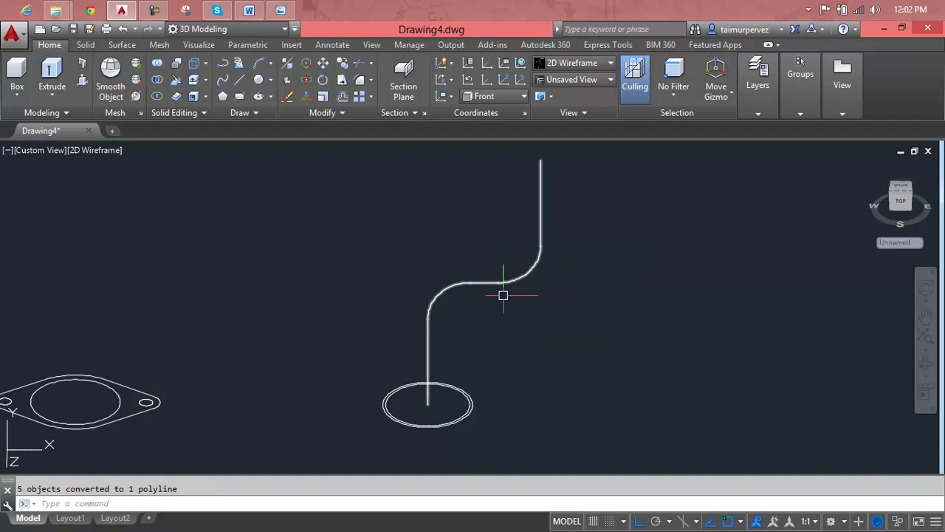
key(Escape)
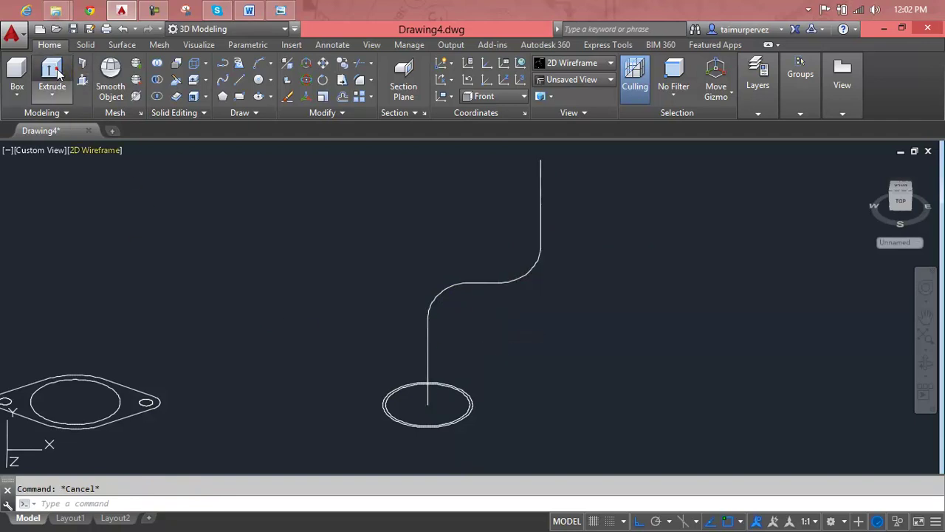
Step: Extrude both ring circles along the joined S-path into a bent hollow pipe
click(52, 74)
click(451, 404)
click(489, 388)
click(490, 386)
click(461, 402)
key(Return)
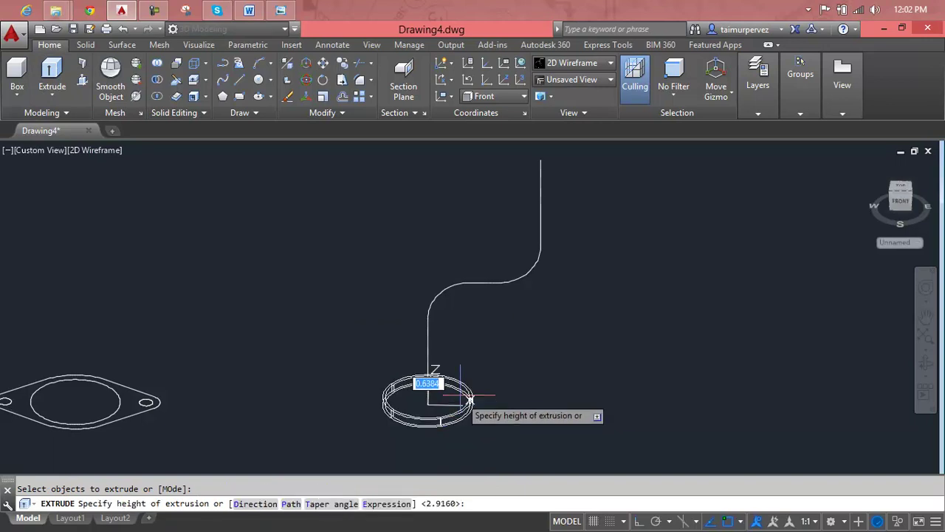
text(p)
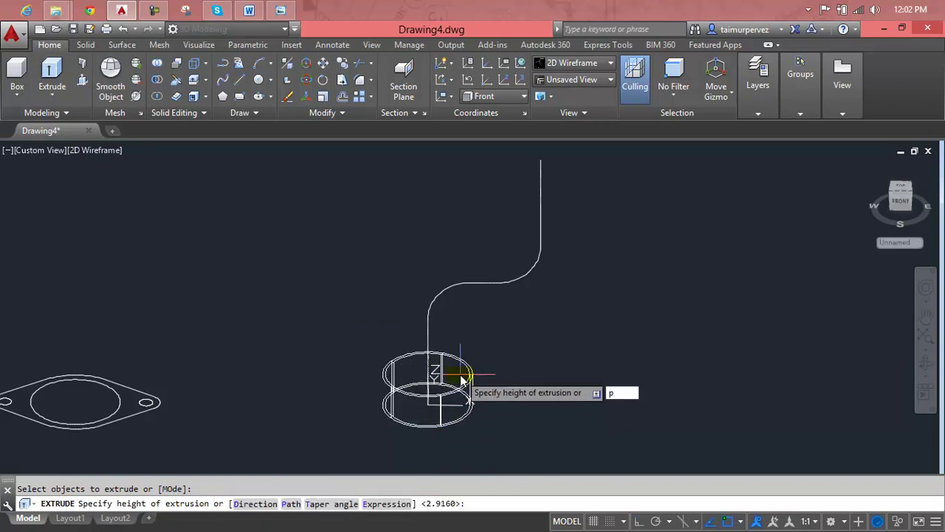
key(Return)
click(428, 345)
scroll(559, 257, down, 2)
scroll(559, 257, down, 2)
key(Escape)
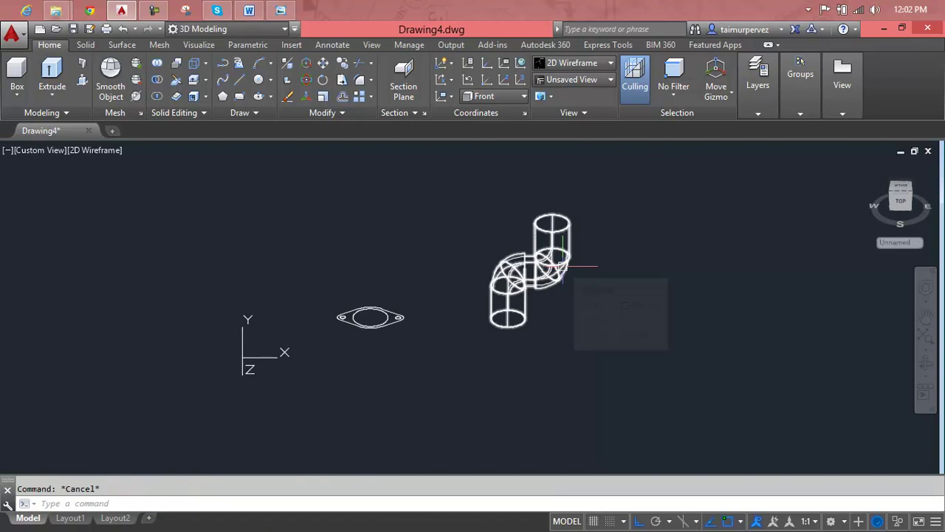
click(583, 62)
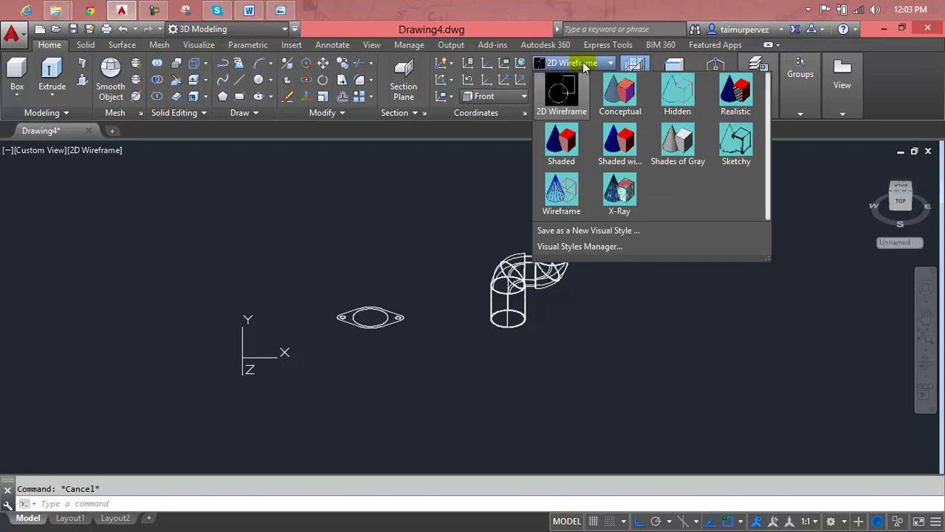
click(722, 111)
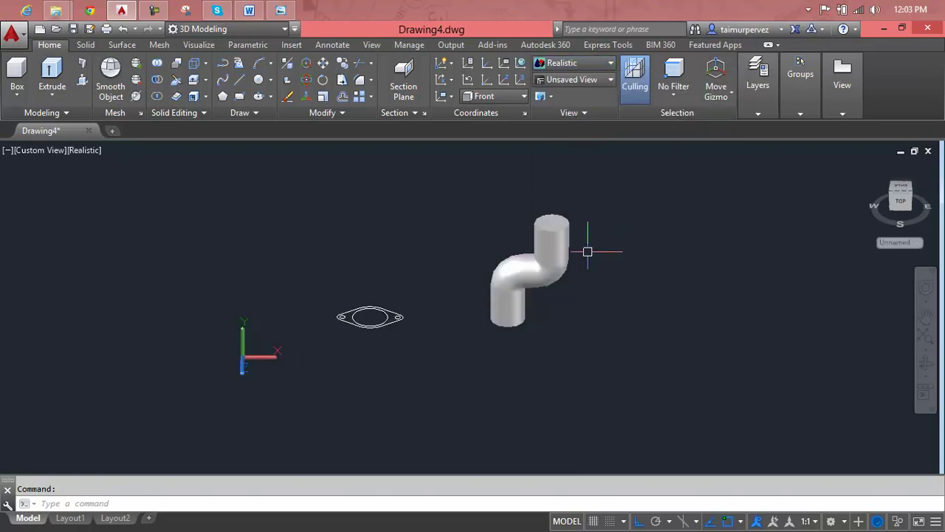
shift+middle_drag(552, 272, 551, 263)
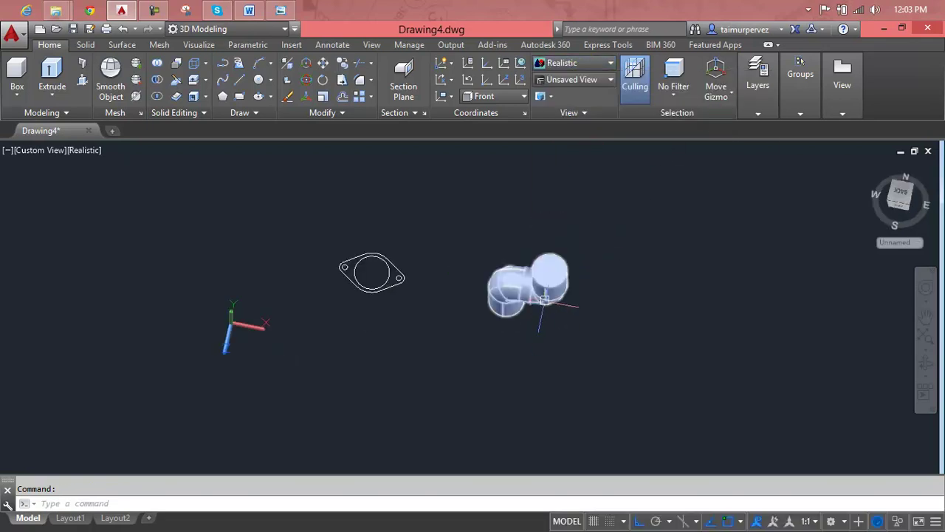
scroll(551, 263, up, 3)
scroll(552, 272, up, 3)
shift+middle_drag(559, 315, 569, 262)
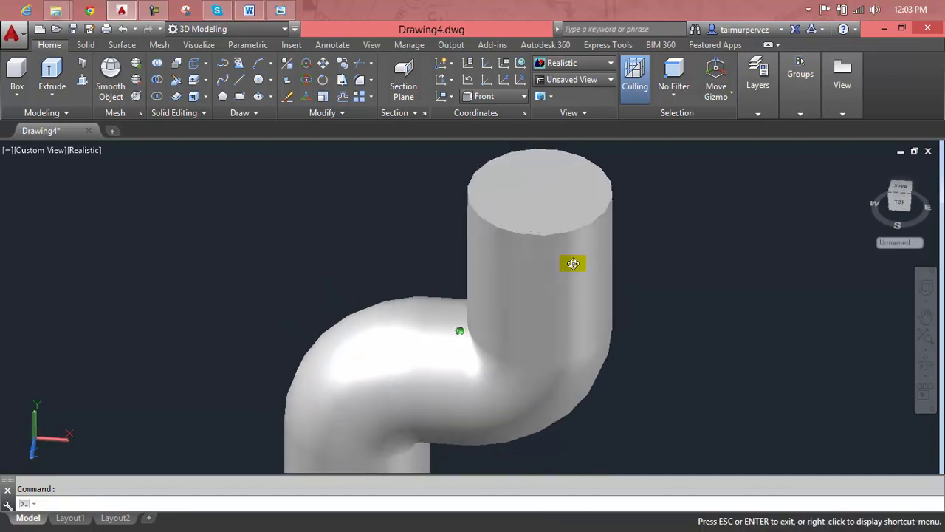
click(595, 67)
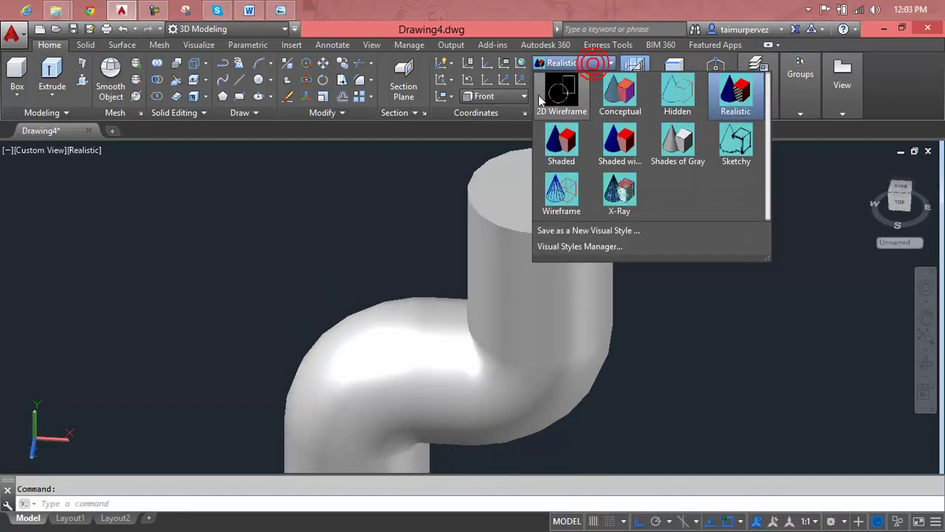
click(558, 94)
scroll(550, 218, down, 2)
Step: Subtract the upper cylinder from the pipe solid
key(Escape)
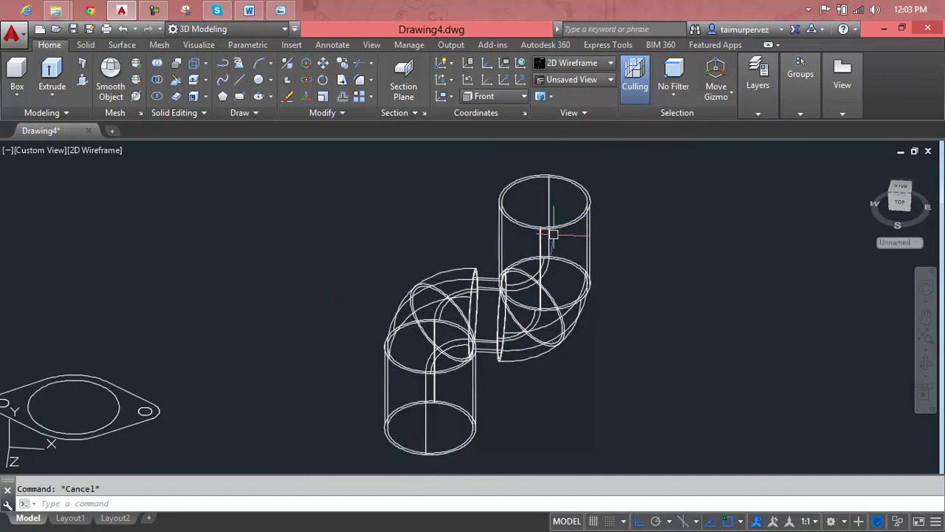
text(Su)
key(Return)
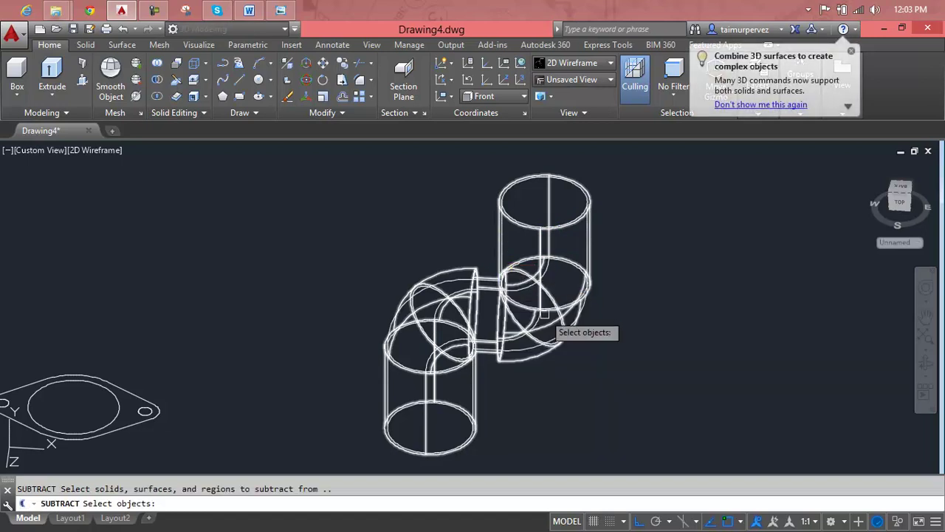
click(547, 314)
key(Return)
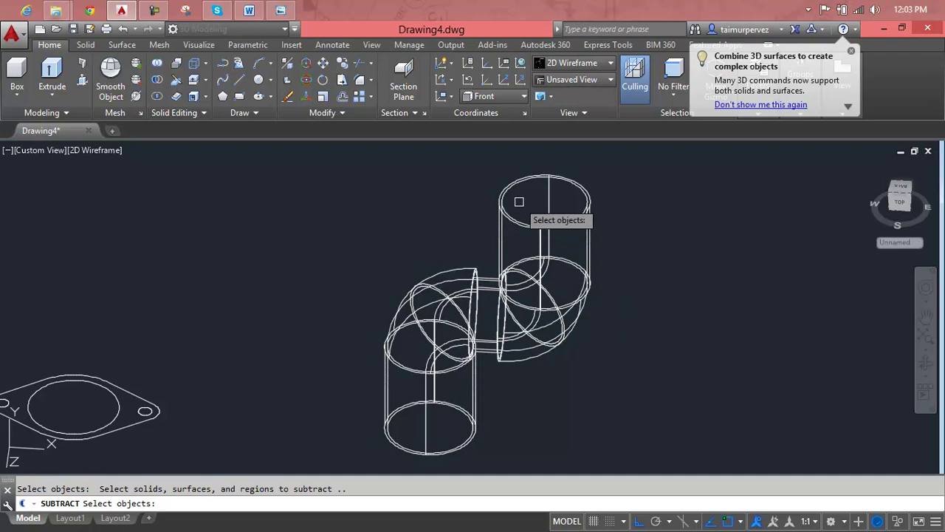
scroll(478, 200, up, 3)
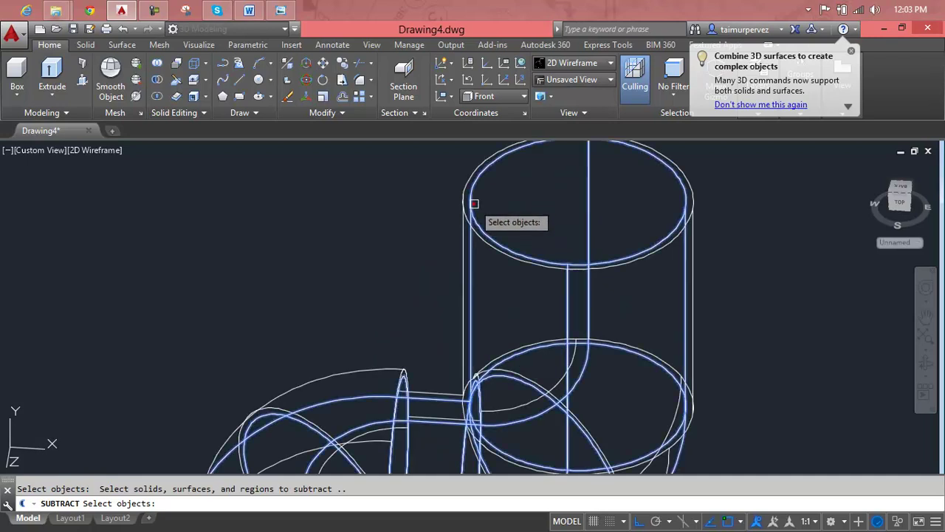
click(479, 205)
key(Return)
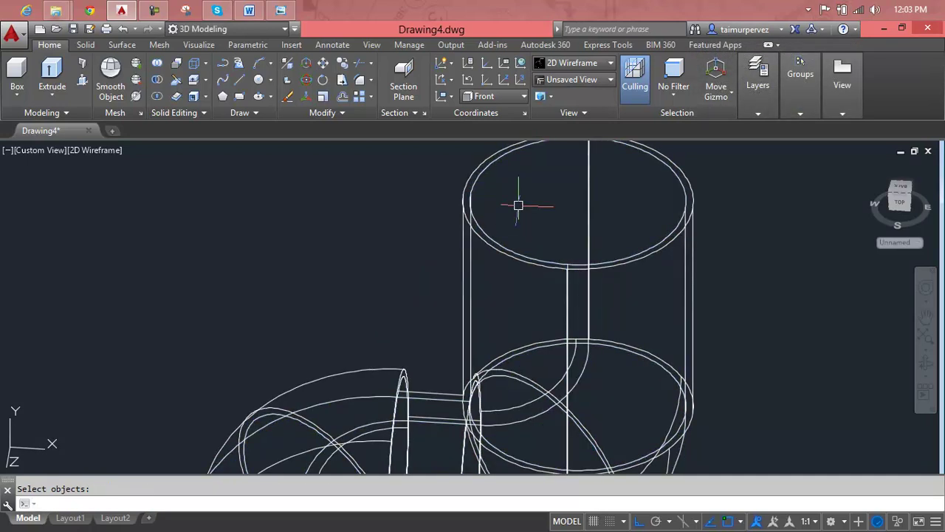
Step: Switch to the Realistic visual style and orbit the pipe to a front view
click(611, 63)
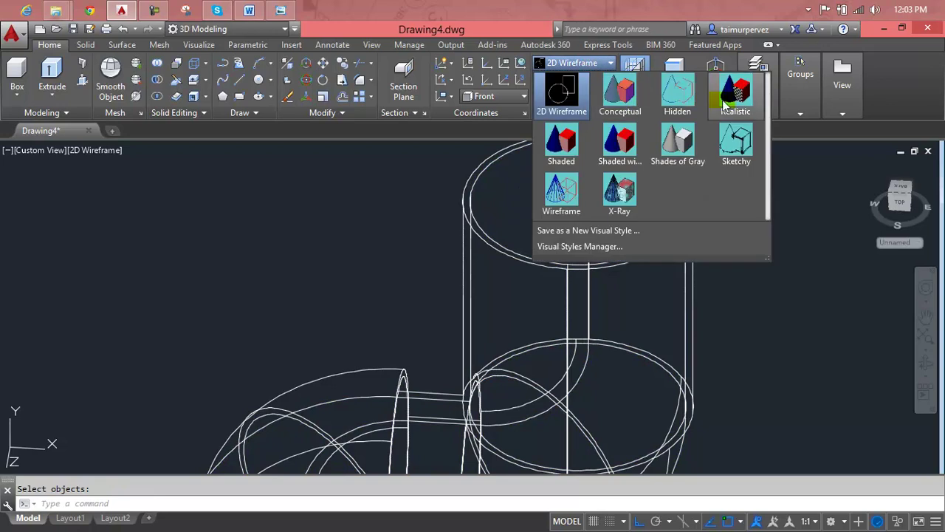
click(720, 98)
mouse_move(601, 221)
shift+middle_down()
mouse_move(549, 386)
mouse_move(574, 310)
shift+middle_up()
scroll(574, 309, down, 4)
mouse_move(480, 424)
shift+middle_down()
mouse_move(536, 274)
mouse_move(517, 302)
mouse_move(490, 420)
mouse_move(499, 402)
mouse_move(281, 347)
shift+middle_up()
scroll(499, 402, down, 3)
scroll(443, 325, up, 5)
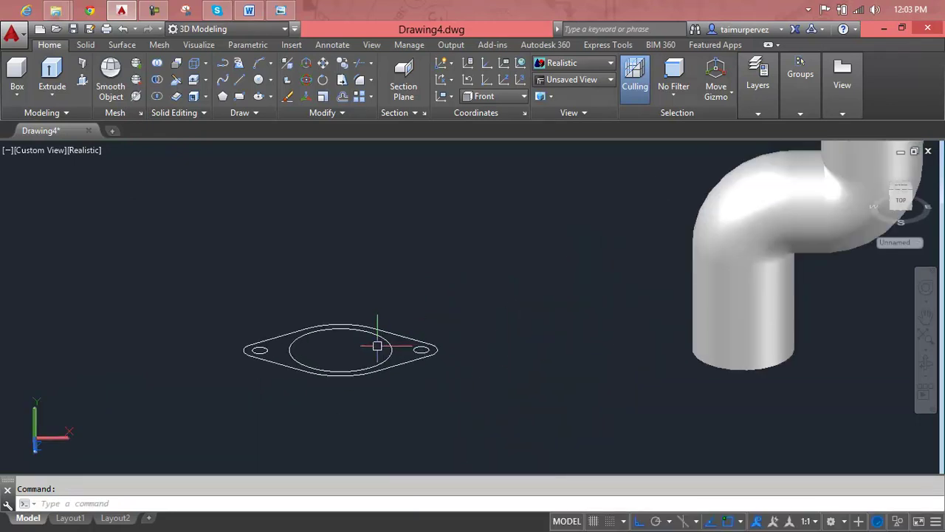
Step: Press-pull the flange profile 0.9 into a solid plate with its holes
click(81, 84)
scroll(392, 348, up, 3)
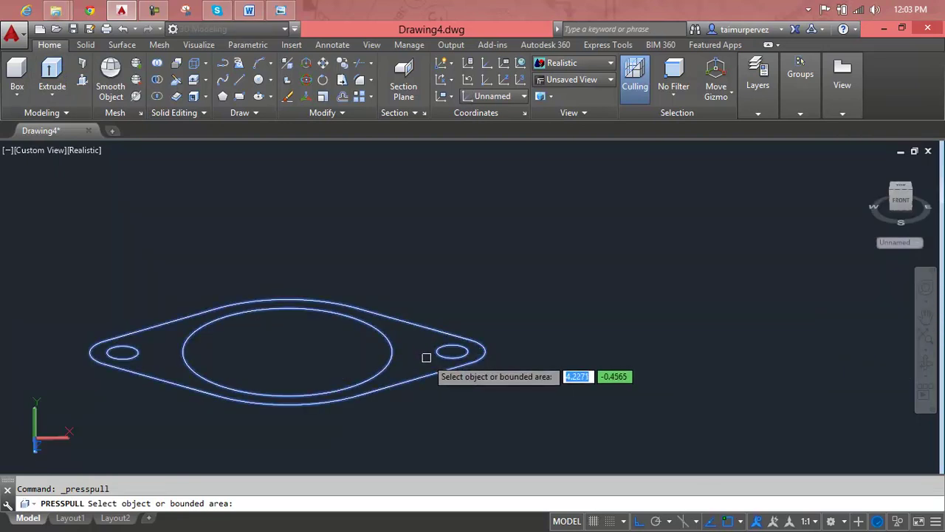
click(427, 359)
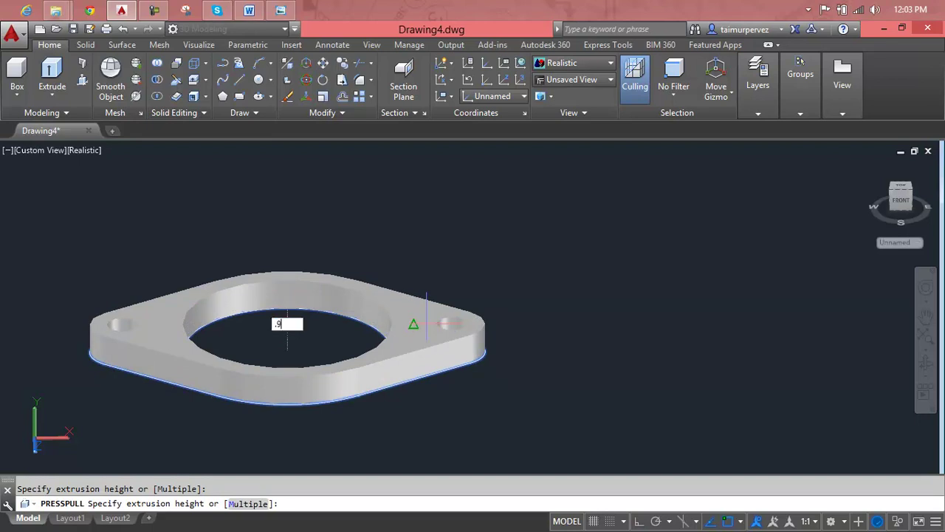
key(Return)
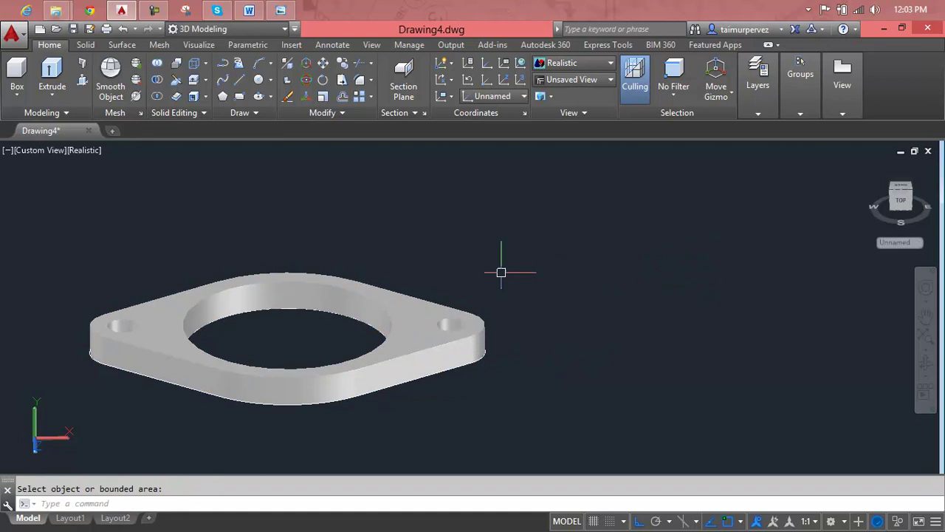
key(Escape)
scroll(501, 273, down, 3)
scroll(425, 345, down, 3)
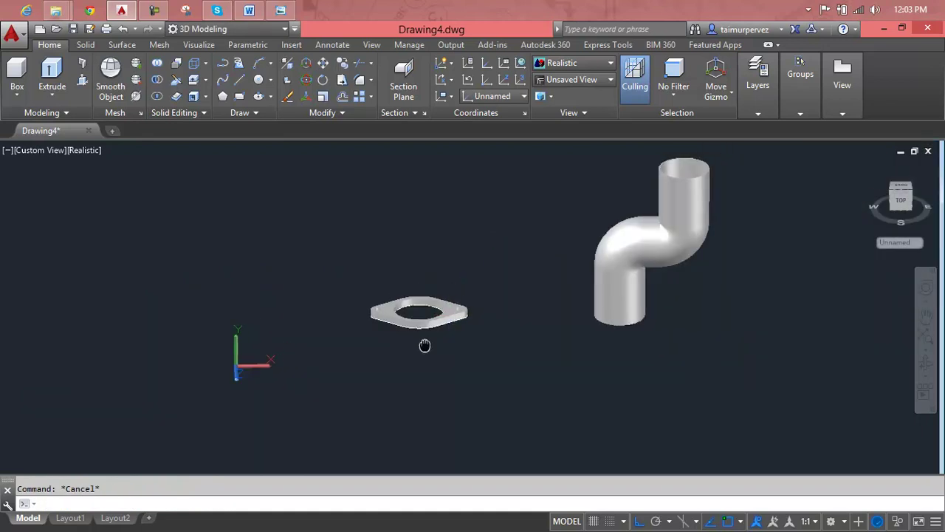
Step: Copy the solid flange with CP, using its centre as the base point
text(cp)
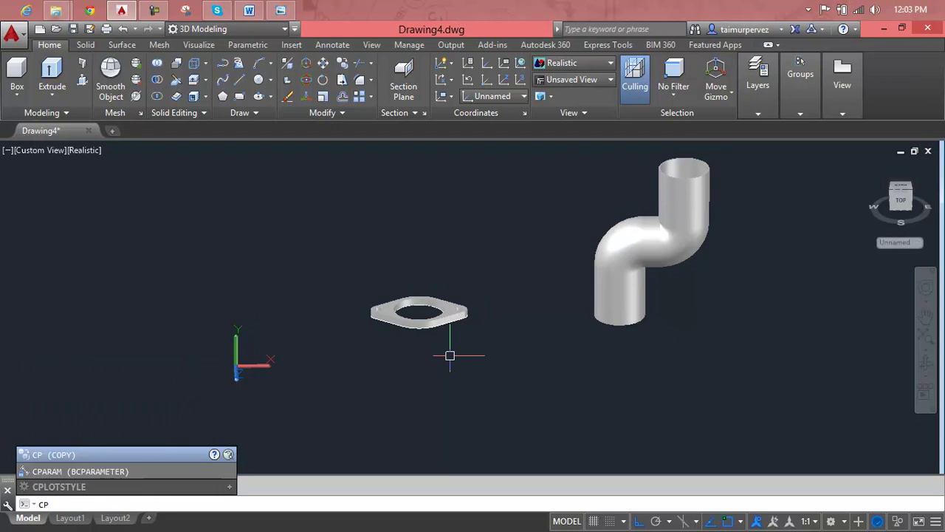
key(Return)
click(498, 268)
click(434, 328)
key(Return)
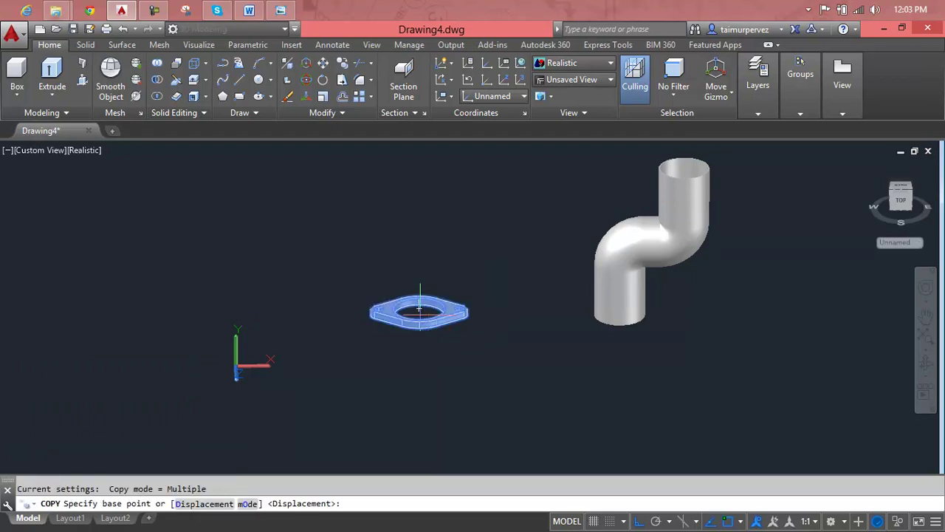
scroll(419, 308, up, 3)
scroll(412, 296, up, 3)
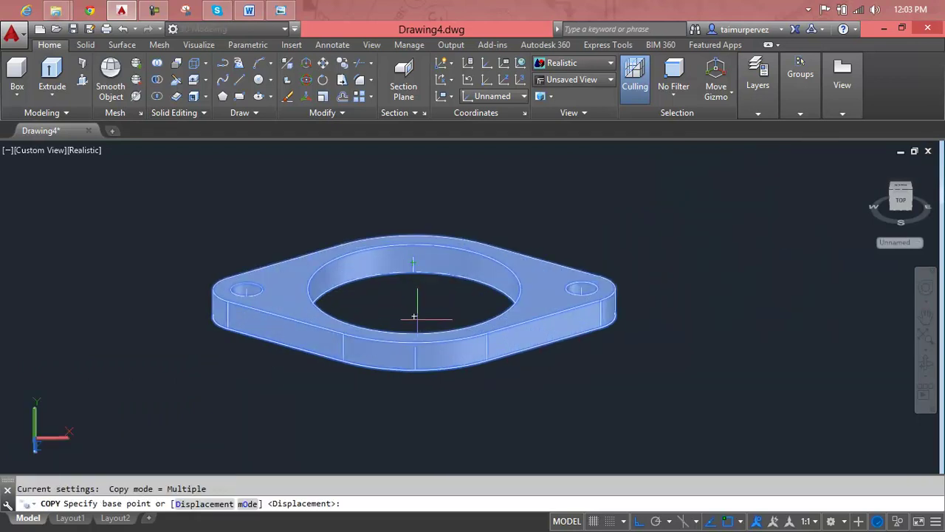
click(412, 262)
Step: Place the flange copy at the bottom end of the S-shaped pipe
scroll(735, 302, down, 5)
scroll(734, 302, down, 3)
middle_drag(741, 317, 589, 335)
scroll(758, 310, up, 6)
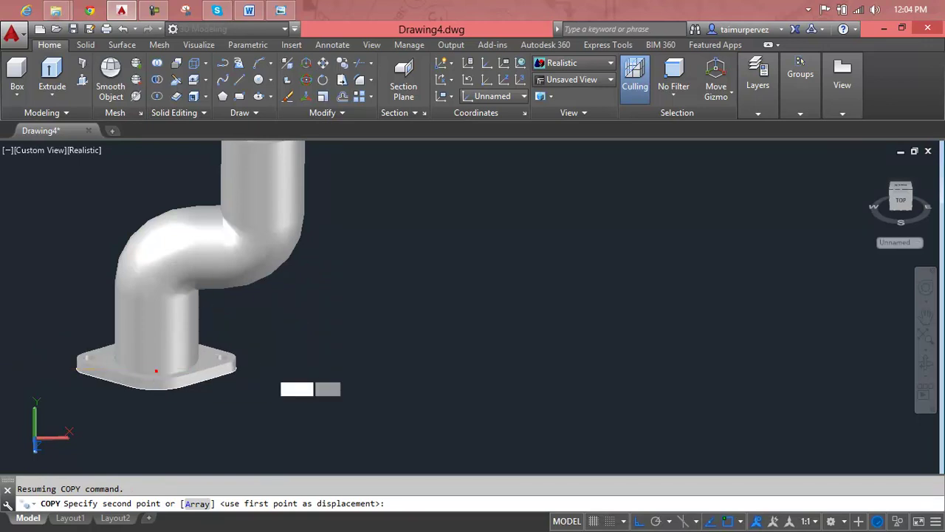
click(156, 367)
key(Escape)
scroll(388, 344, down, 3)
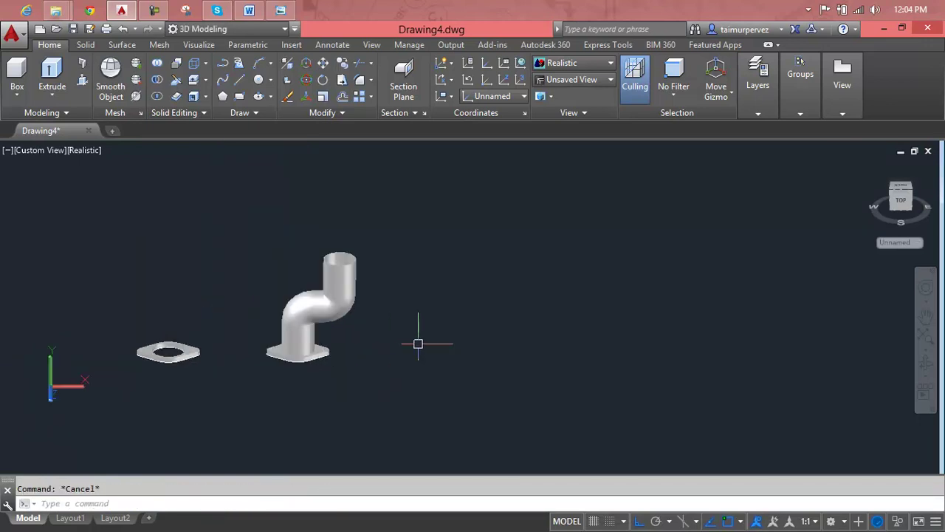
scroll(436, 346, down, 2)
middle_drag(436, 345, 773, 273)
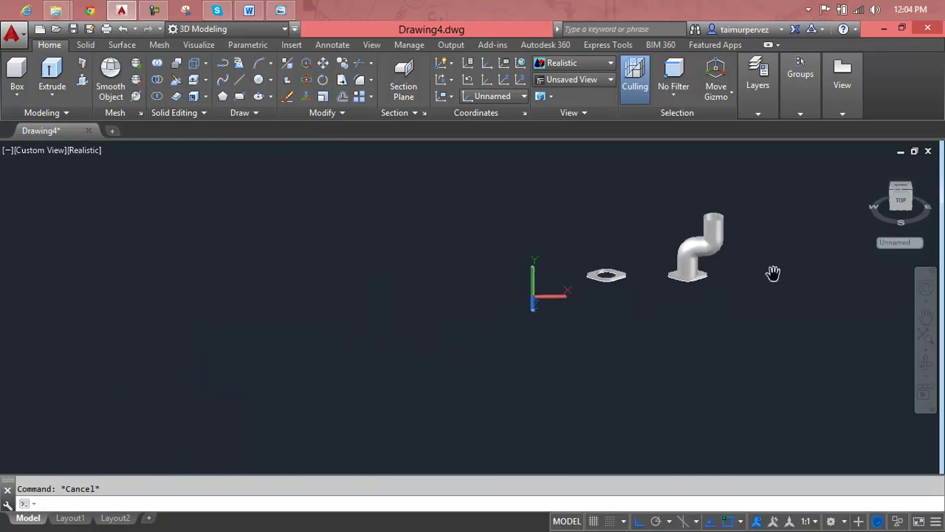
scroll(443, 267, up, 2)
Step: Start a 3DROTATE of the flange from its centre base point, then cancel it
scroll(739, 263, up, 3)
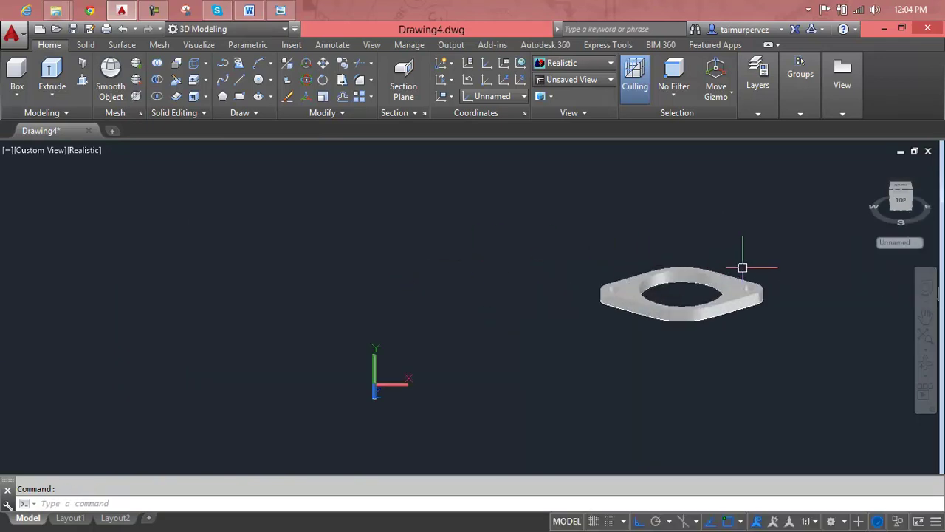
middle_drag(685, 274, 632, 292)
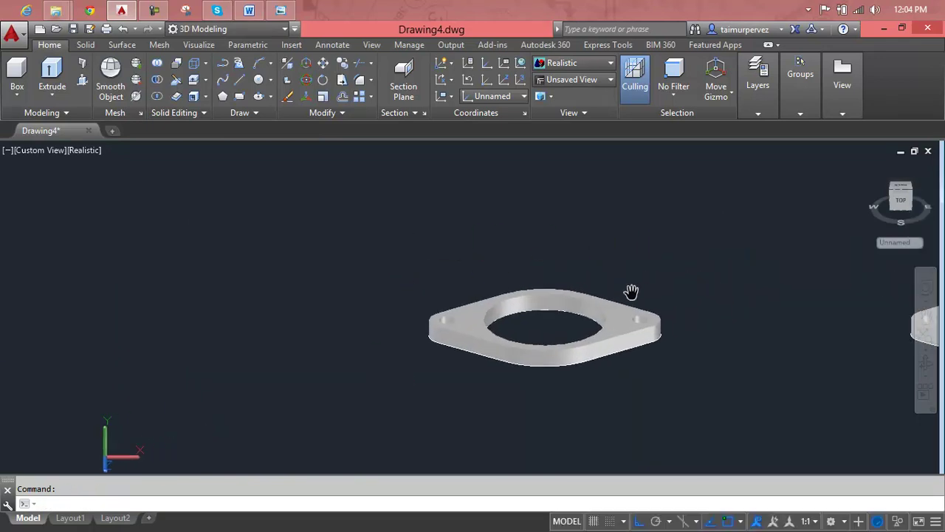
click(307, 85)
click(619, 322)
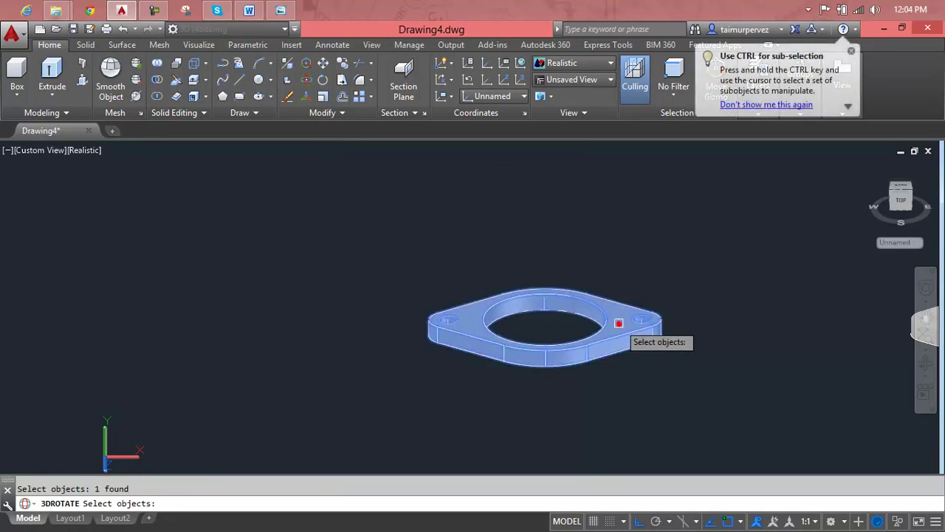
key(Return)
click(589, 327)
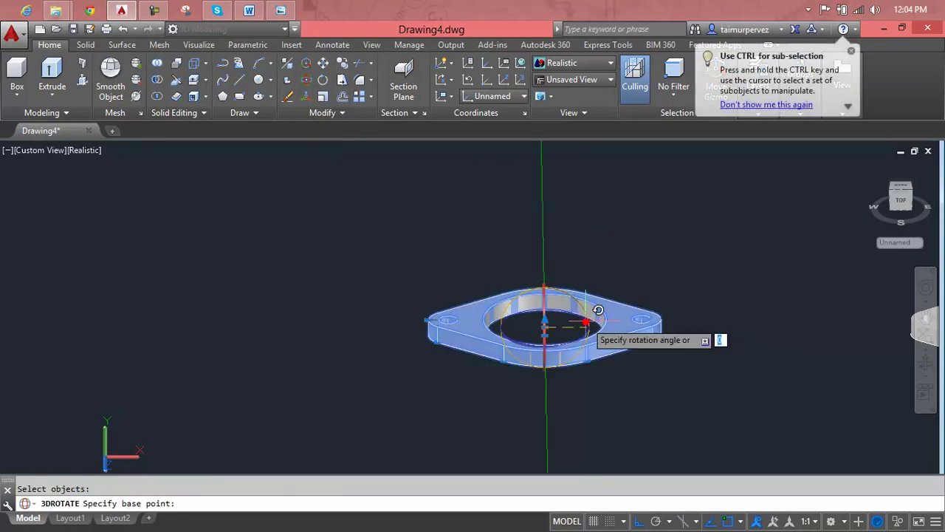
key(space)
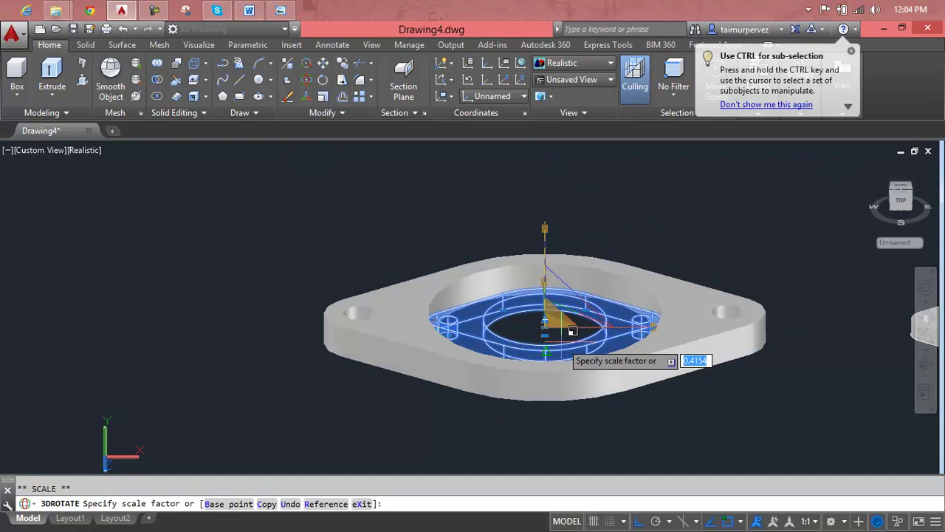
key(Escape)
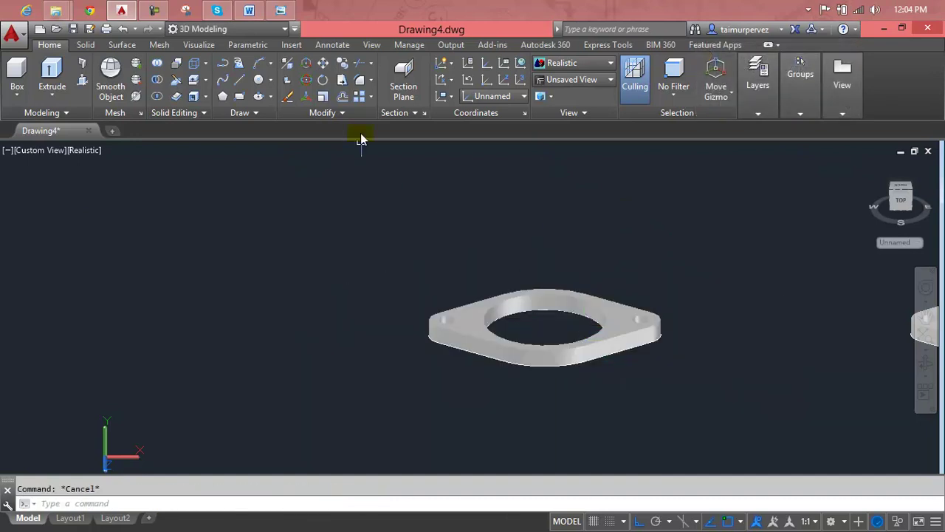
Step: Retry rotating the flange with a new centre base point, then cancel again
key(space)
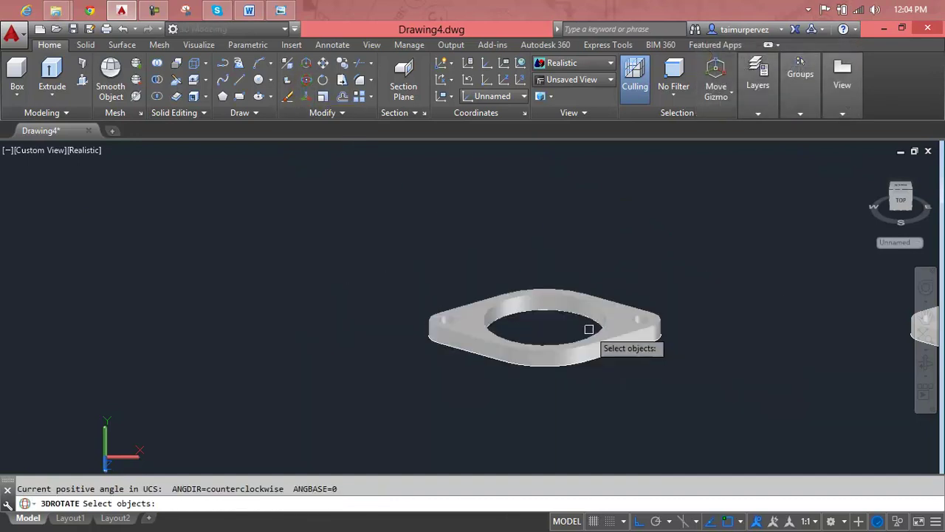
click(594, 333)
key(space)
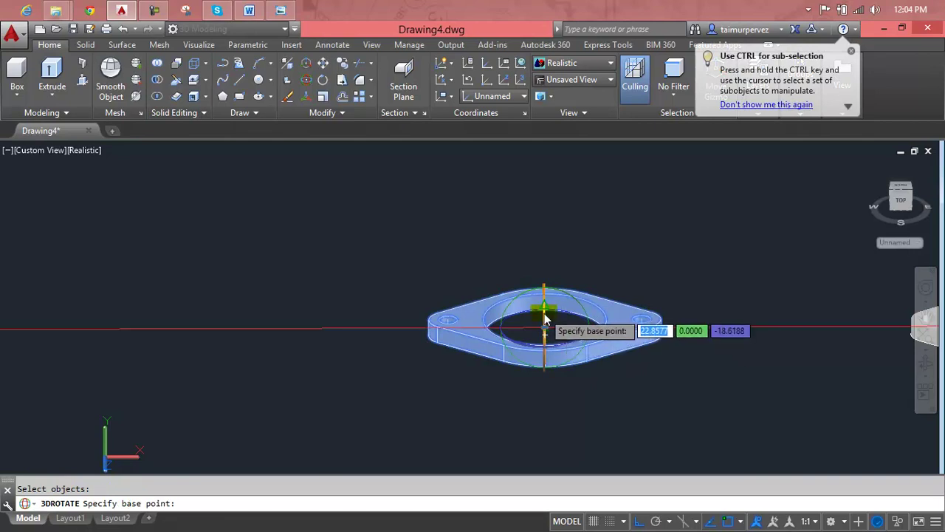
click(545, 330)
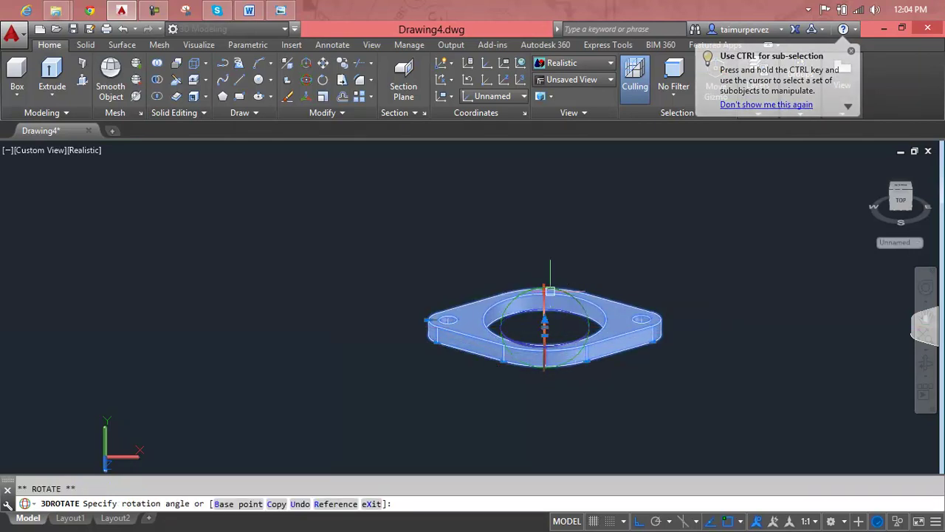
key(Escape)
Step: Make a third rotation attempt from the flange centre, cancel it, and restart 3DROTATE
click(305, 85)
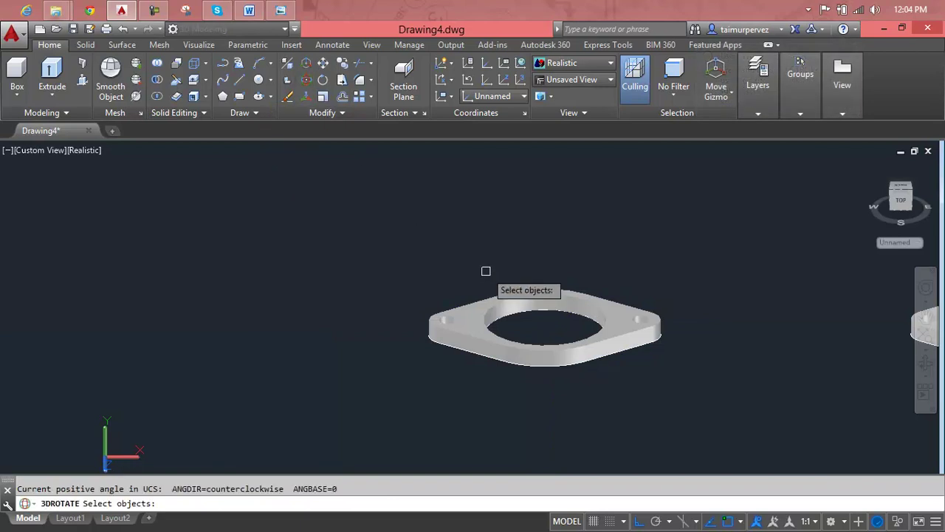
click(503, 299)
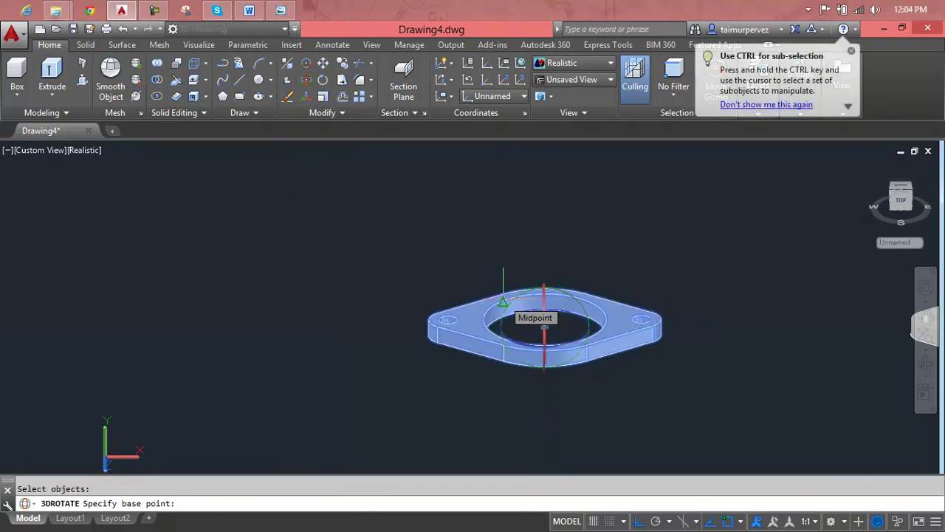
click(558, 291)
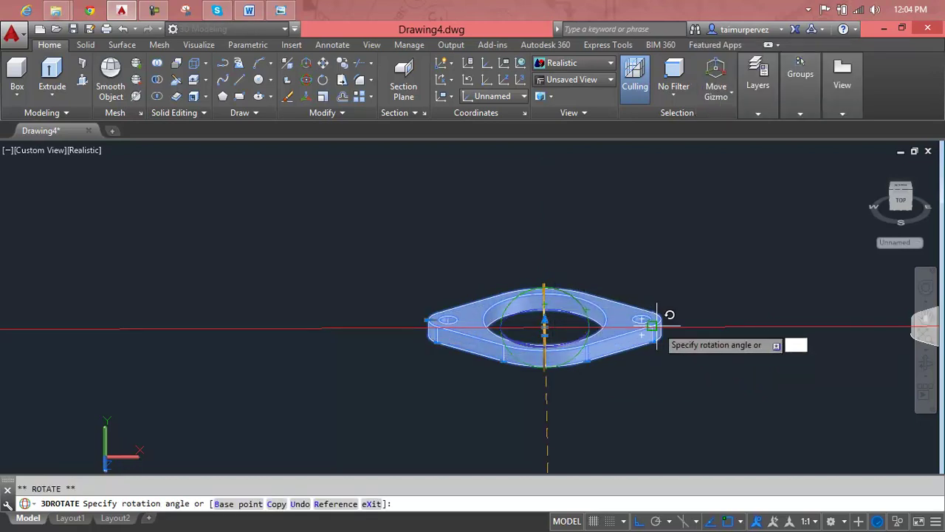
key(Escape)
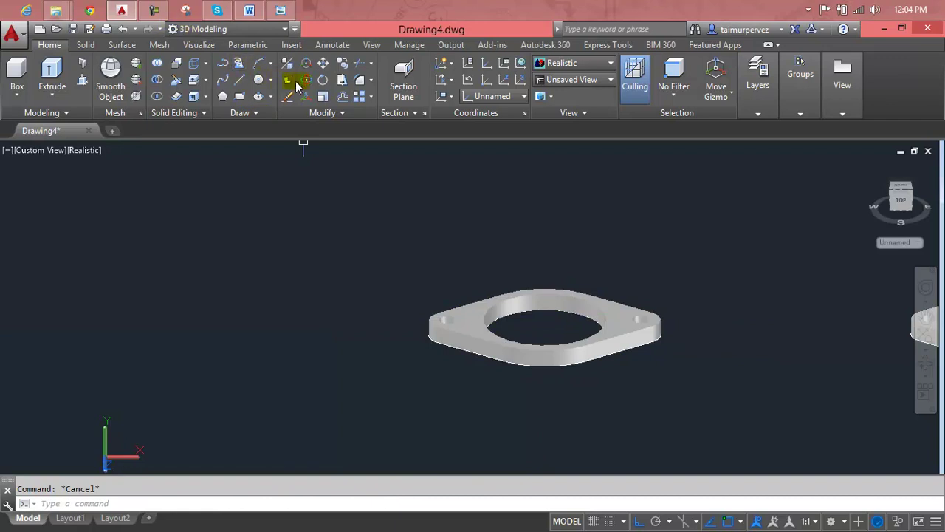
click(325, 98)
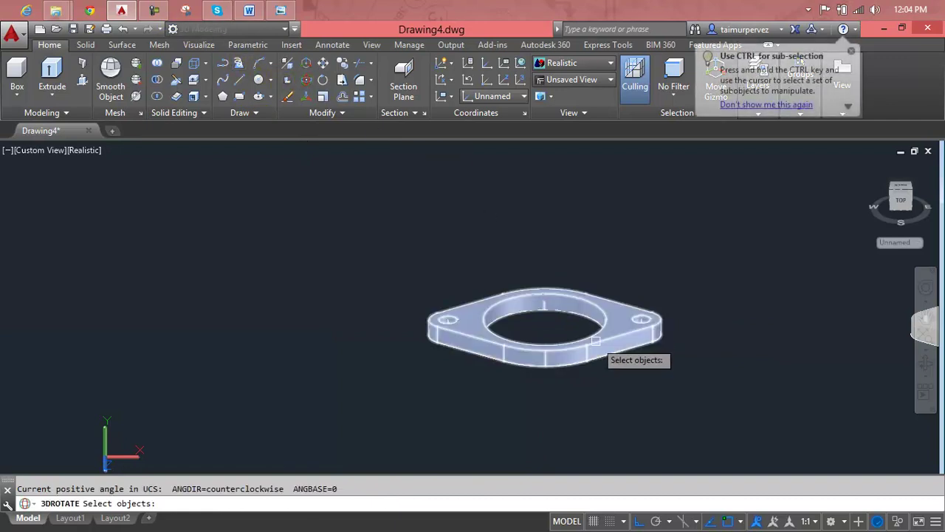
Step: Select the flange for rotation and try an axis, then cancel the preview
click(596, 341)
key(Return)
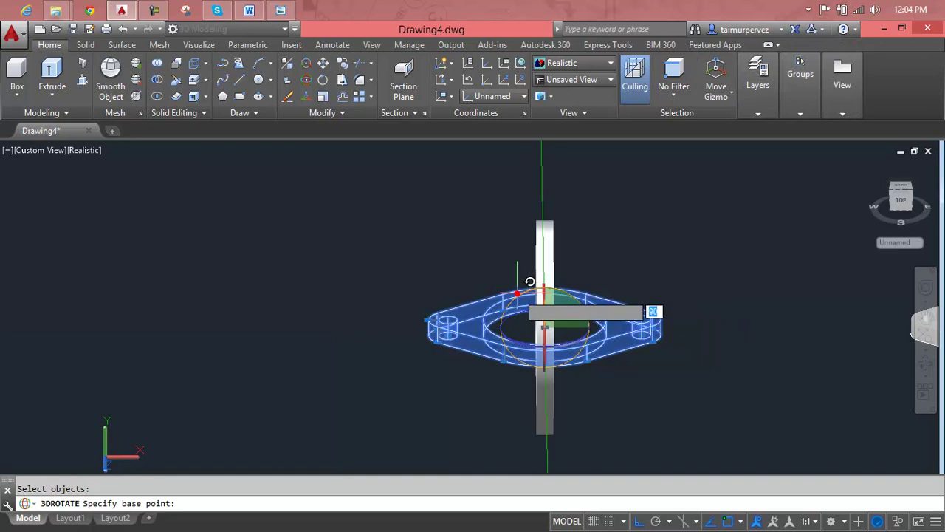
click(522, 289)
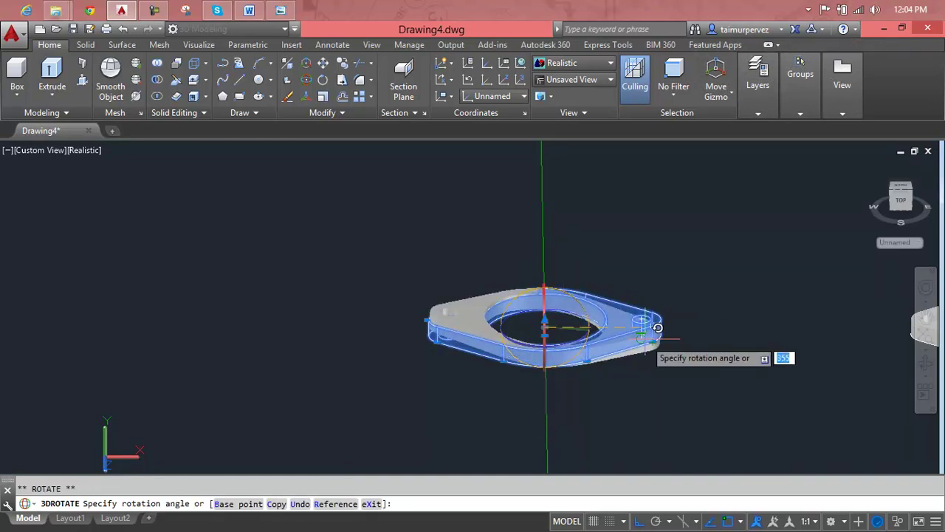
key(Escape)
key(Escape)
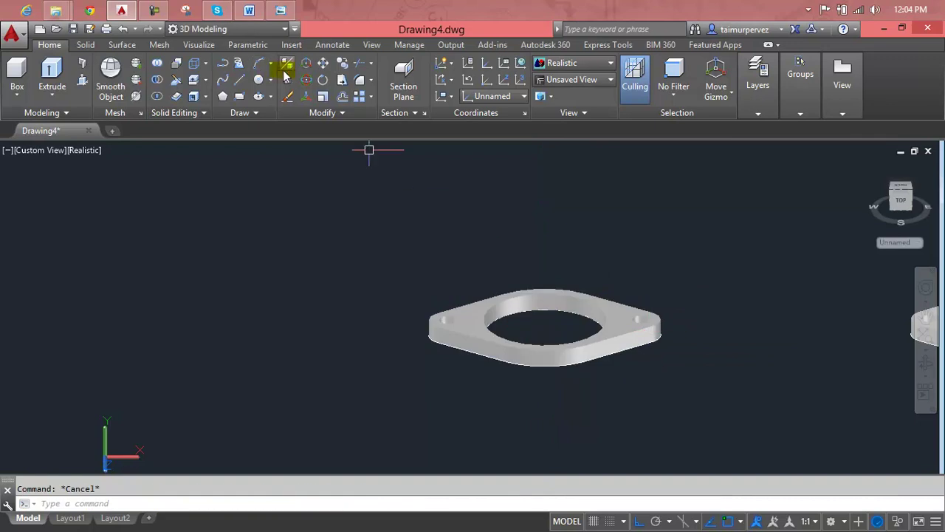
Step: Rotate the flange about its vertical axis from its centre to a picked angle
click(307, 81)
click(530, 293)
key(Return)
click(554, 348)
click(565, 333)
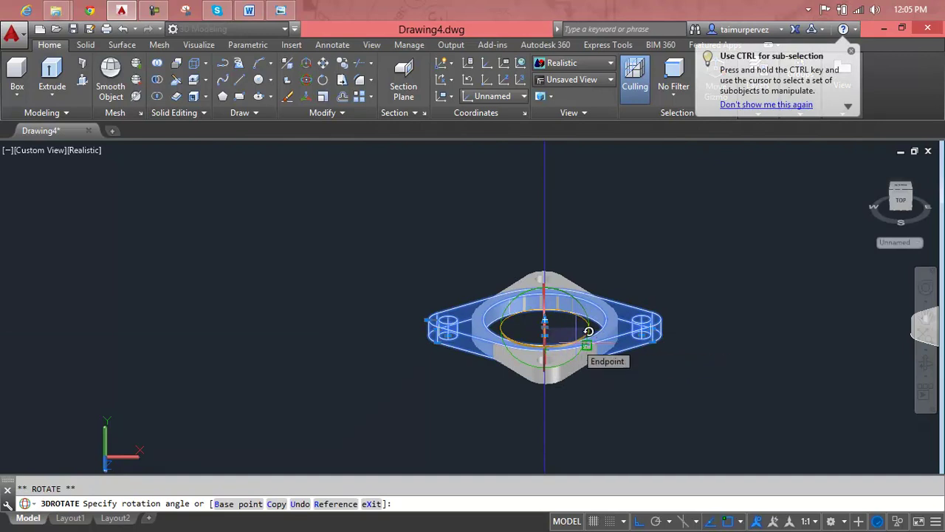
click(588, 331)
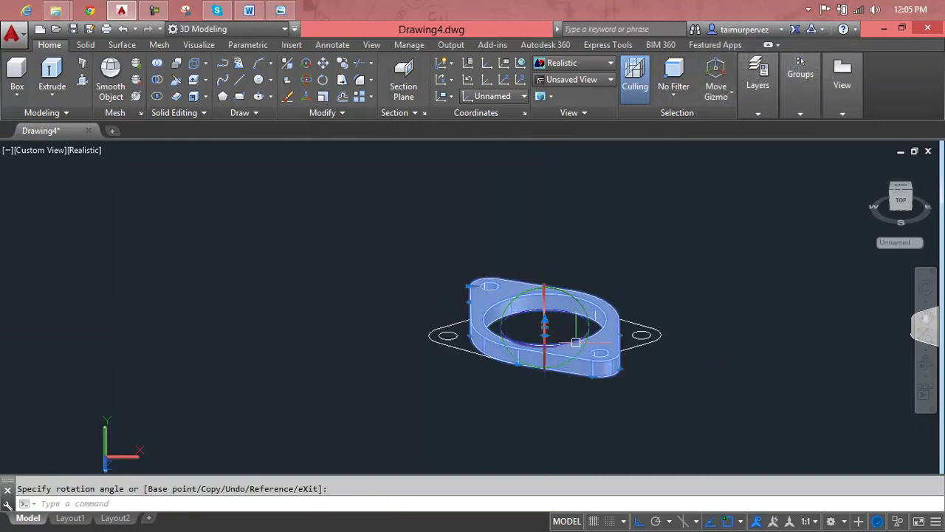
mouse_move(527, 354)
key(Escape)
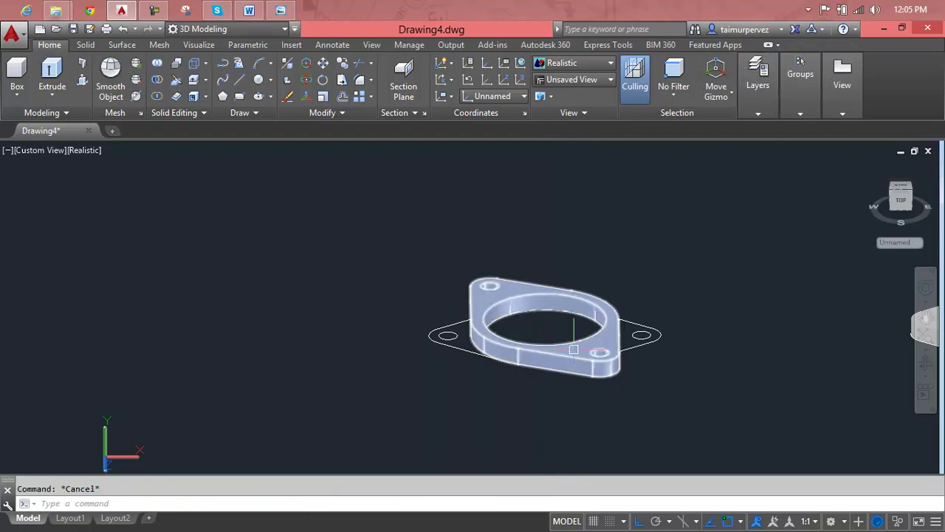
Step: Rotate the flange further about its centre with Ortho off, bolt holes now front and back
scroll(667, 382, down, 2)
scroll(667, 381, down, 2)
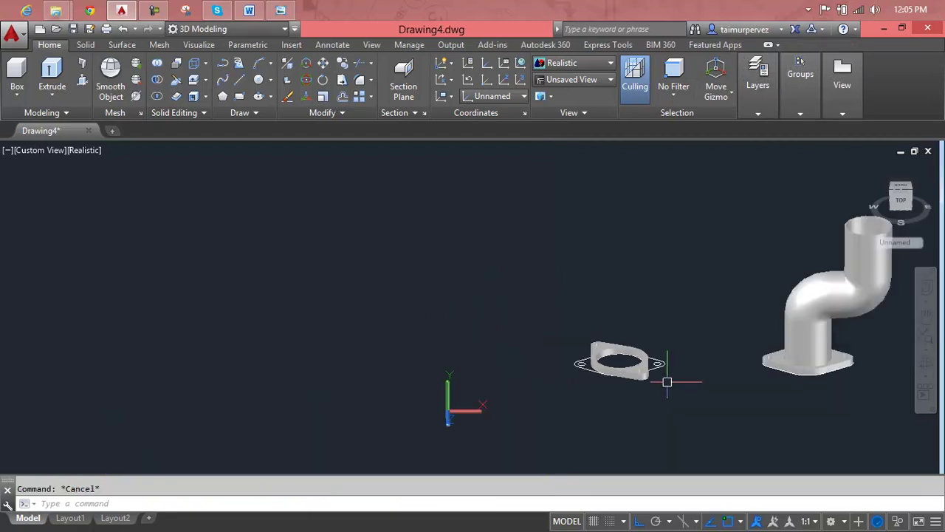
scroll(637, 367, up, 2)
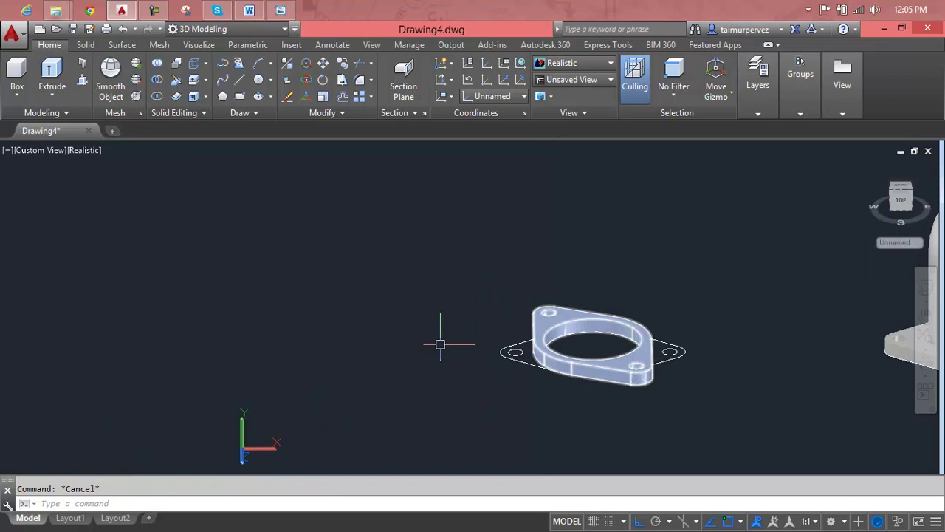
click(323, 98)
click(631, 361)
key(Return)
click(592, 341)
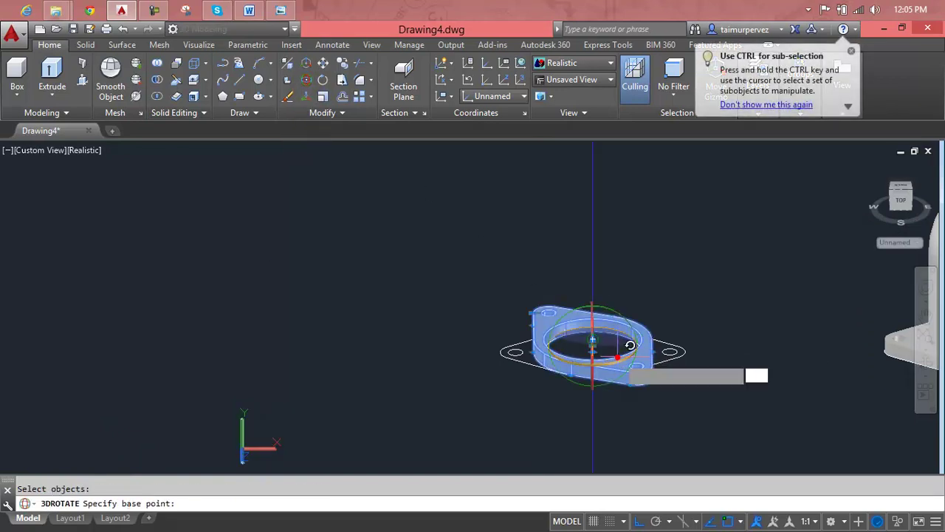
click(633, 345)
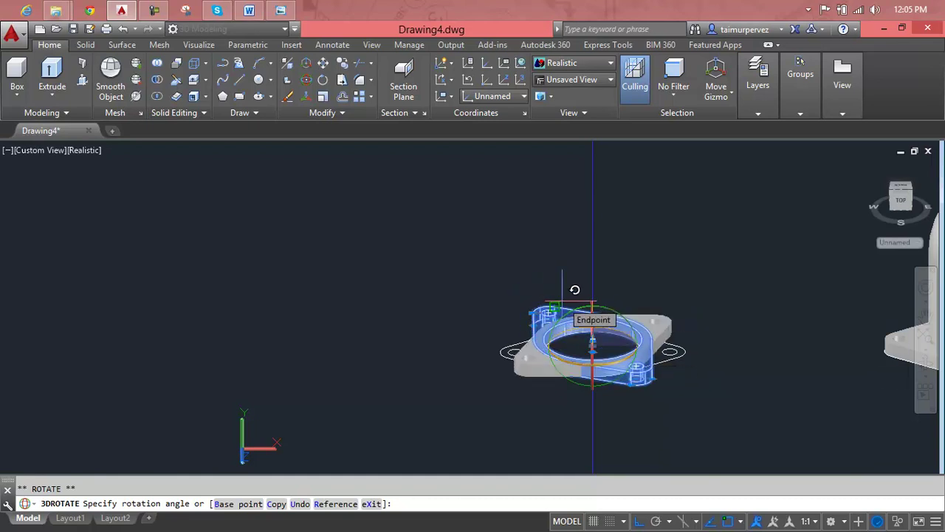
key(F8)
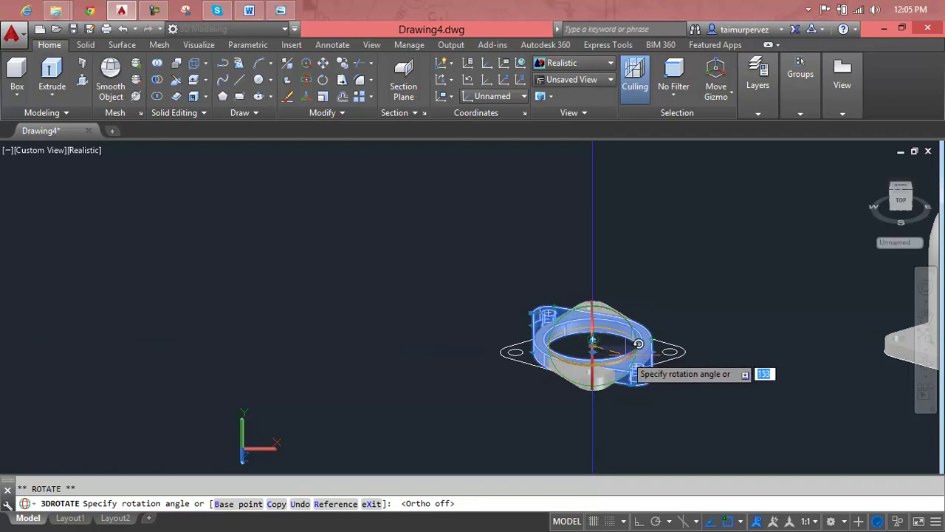
click(628, 358)
key(Escape)
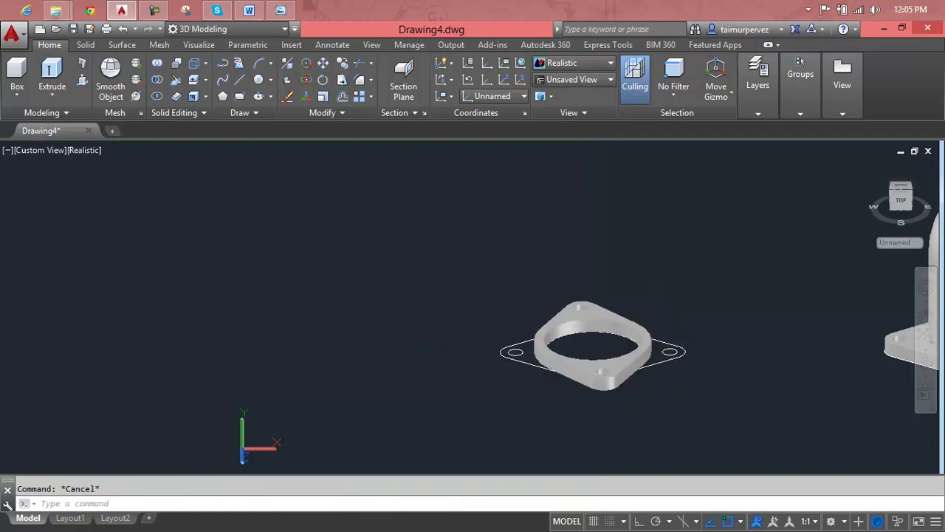
Step: Crossing-select and erase the flat flange outline beneath the rotated plate
click(671, 336)
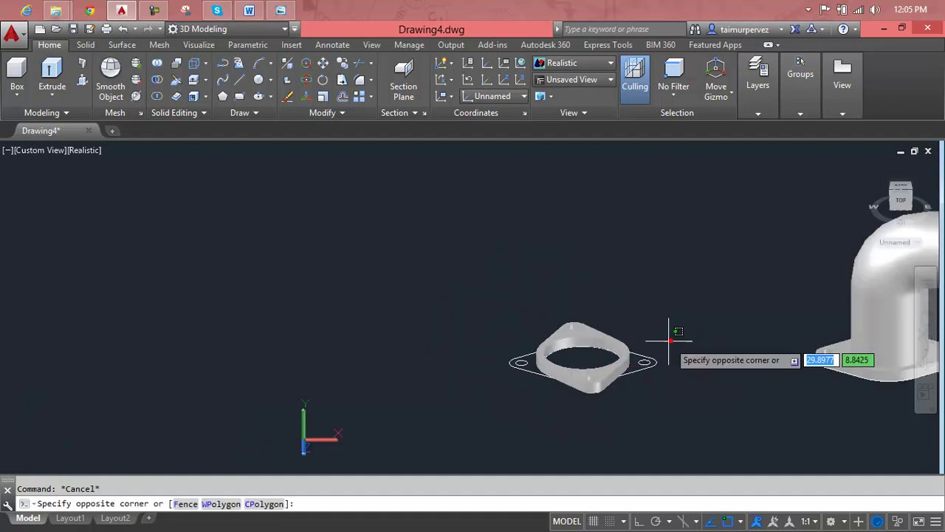
click(644, 390)
key(Delete)
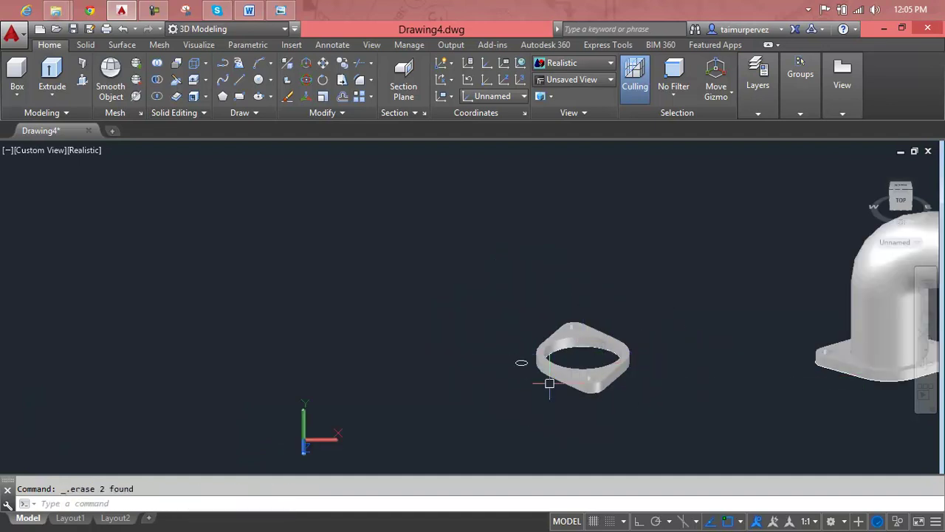
click(511, 353)
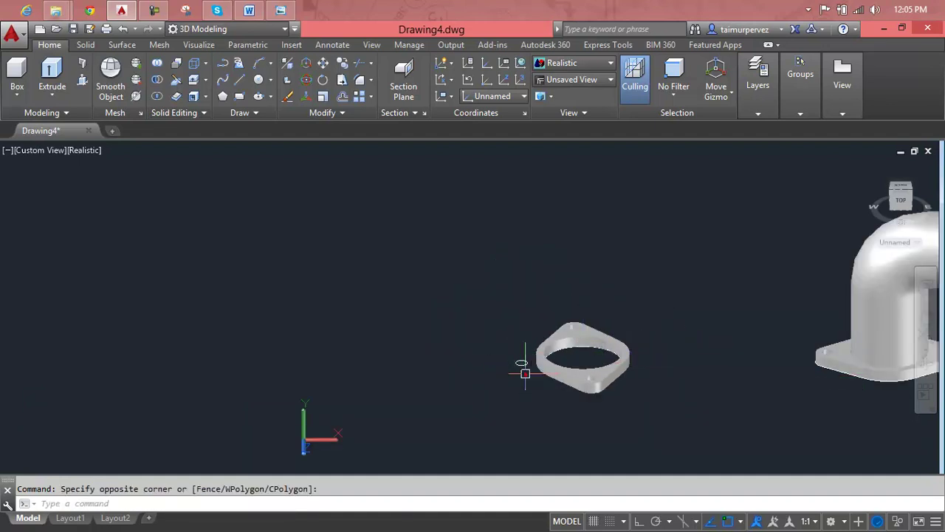
scroll(569, 362, up, 2)
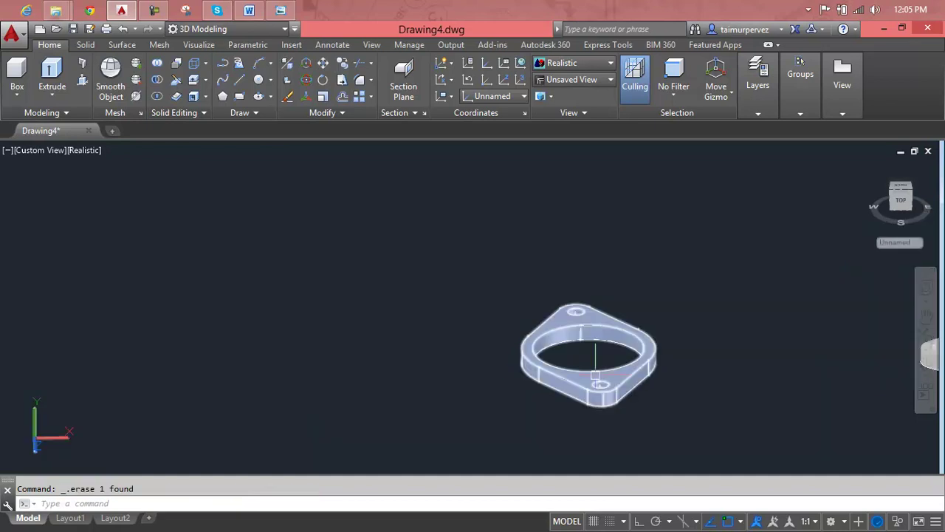
Step: Move the rotated flange with M onto the top end of the S-shaped elbow
text(m)
key(Return)
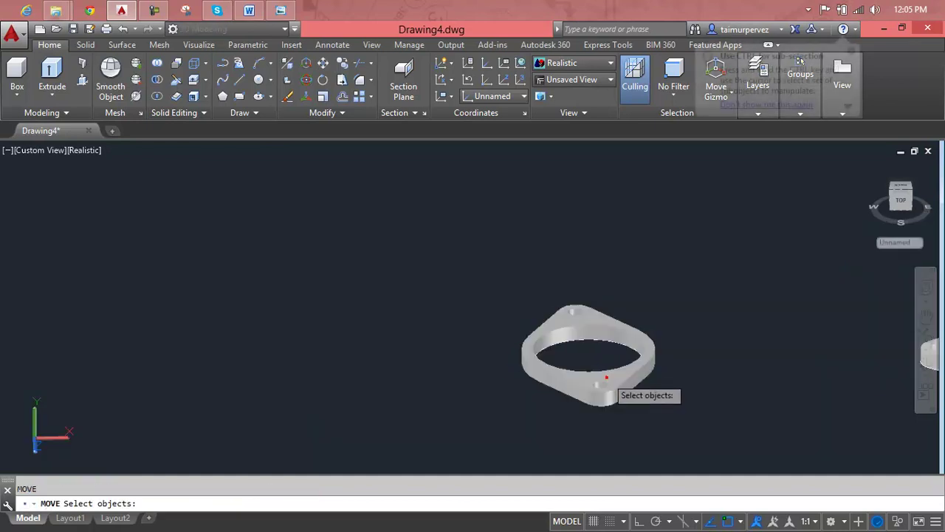
click(605, 385)
key(Return)
click(588, 348)
scroll(602, 347, down, 3)
scroll(635, 339, down, 3)
scroll(599, 384, up, 5)
scroll(640, 356, up, 5)
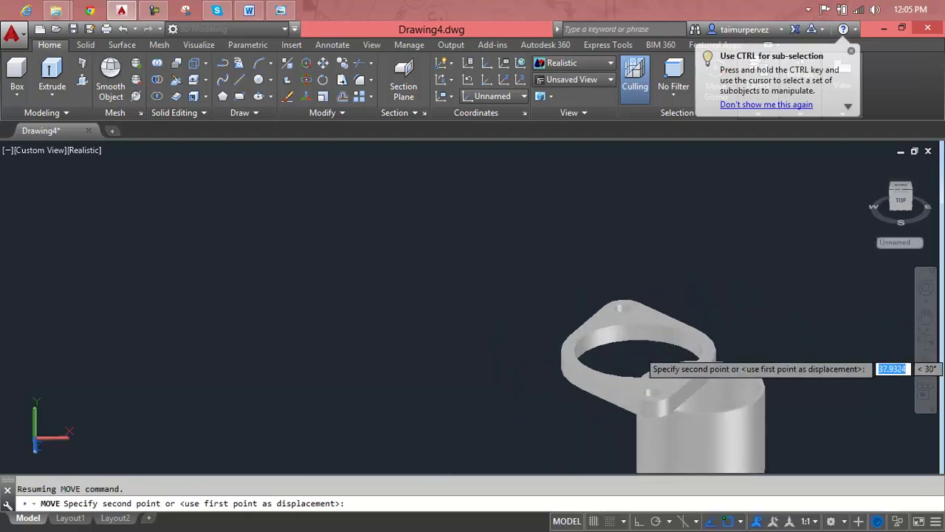
scroll(709, 369, down, 1)
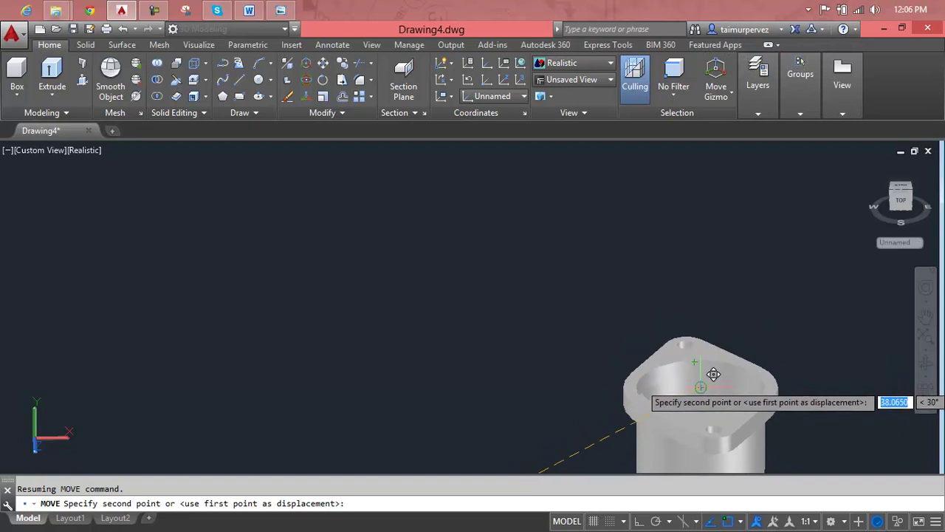
key(Escape)
scroll(709, 317, down, 5)
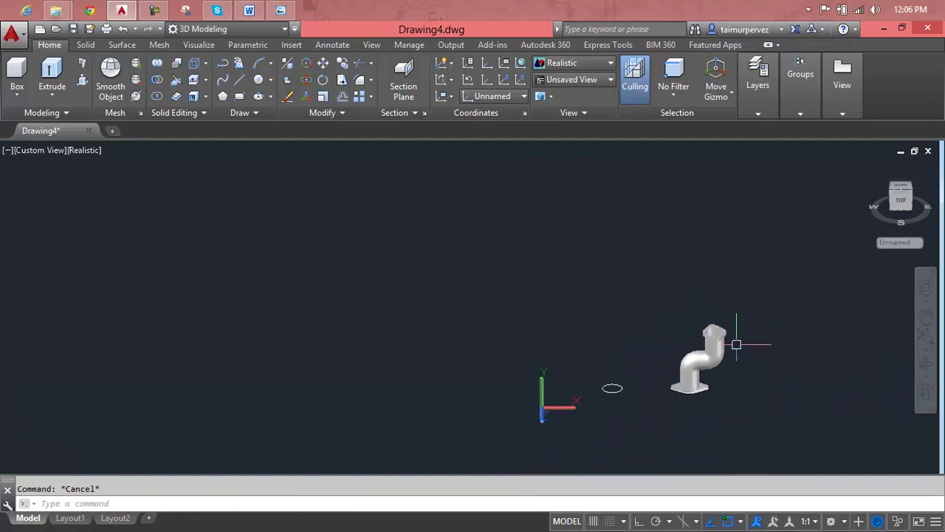
Step: Window-select and erase the leftover small circle
click(627, 387)
click(587, 406)
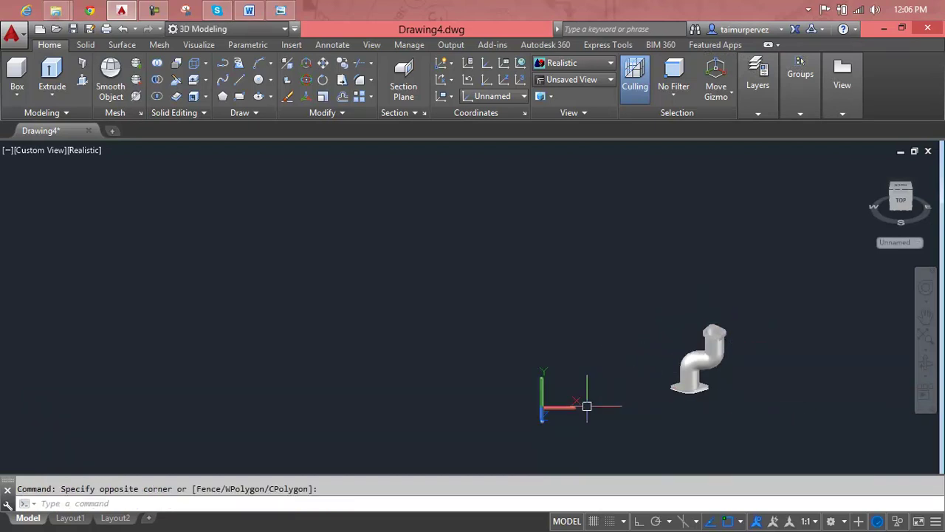
scroll(708, 391, down, 2)
scroll(694, 380, up, 5)
scroll(734, 378, up, 3)
scroll(740, 376, down, 4)
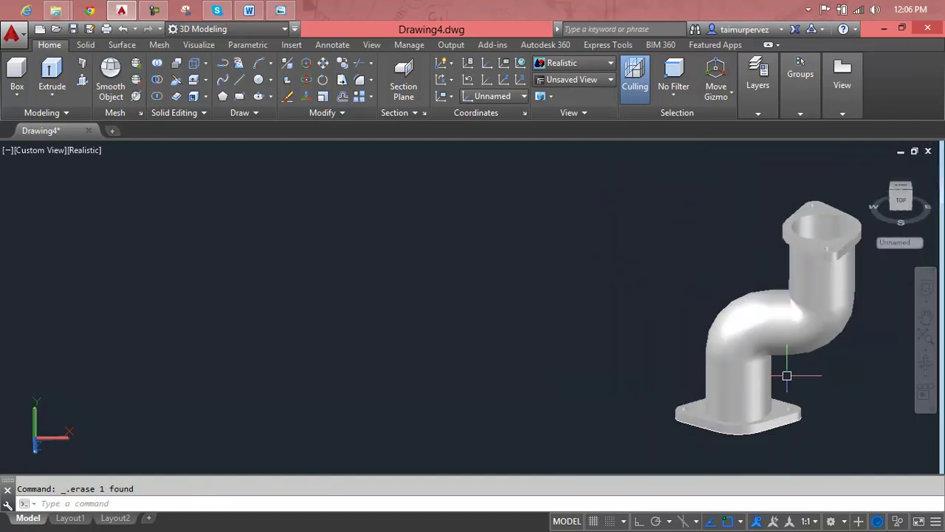
Step: Orbit around the elbow to inspect the top flange from several angles
mouse_move(789, 379)
shift+middle_down()
mouse_move(628, 382)
mouse_move(641, 404)
shift+middle_up()
scroll(644, 370, up, 2)
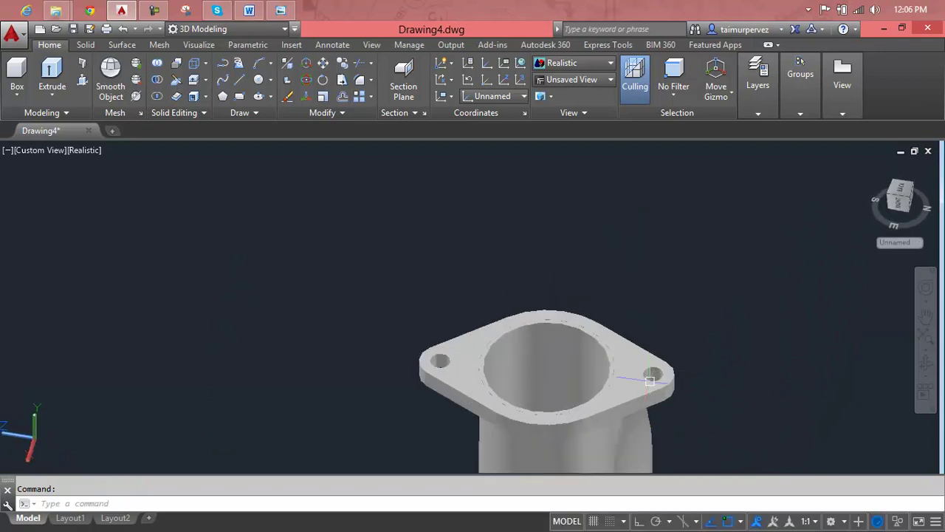
scroll(644, 367, up, 2)
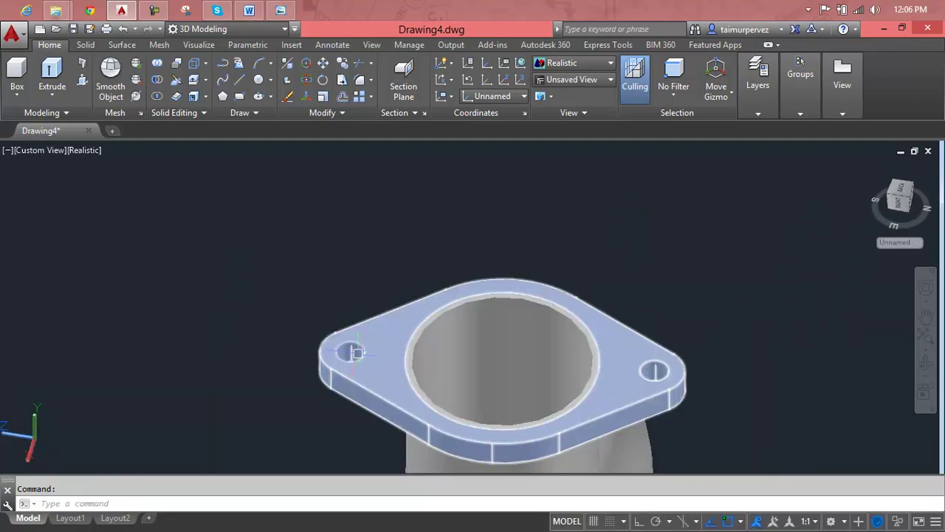
scroll(554, 356, down, 2)
mouse_move(555, 356)
shift+middle_down()
mouse_move(612, 306)
mouse_move(570, 433)
mouse_move(552, 394)
mouse_move(513, 376)
mouse_move(503, 342)
shift+middle_up()
scroll(532, 380, down, 2)
mouse_move(532, 380)
shift+middle_down()
mouse_move(543, 389)
mouse_move(508, 365)
mouse_move(473, 386)
mouse_move(463, 407)
mouse_move(590, 380)
mouse_move(557, 355)
shift+middle_up()
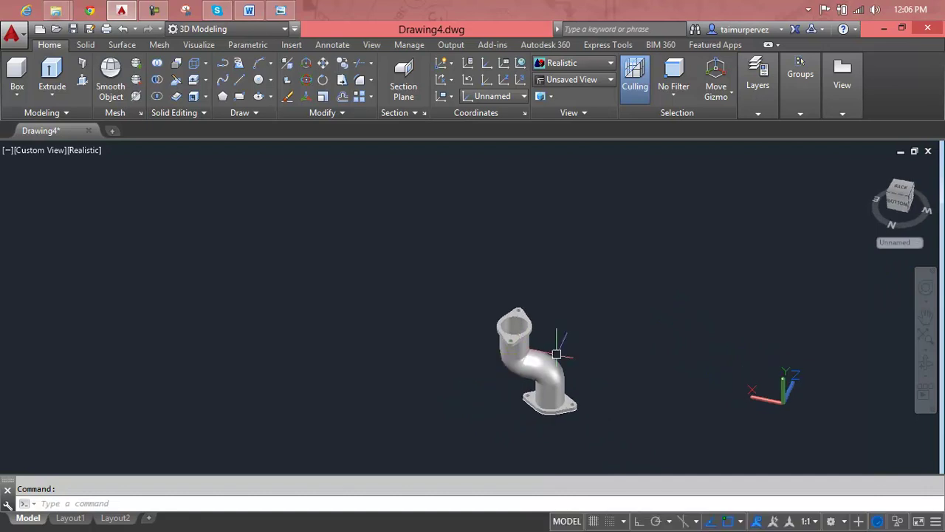